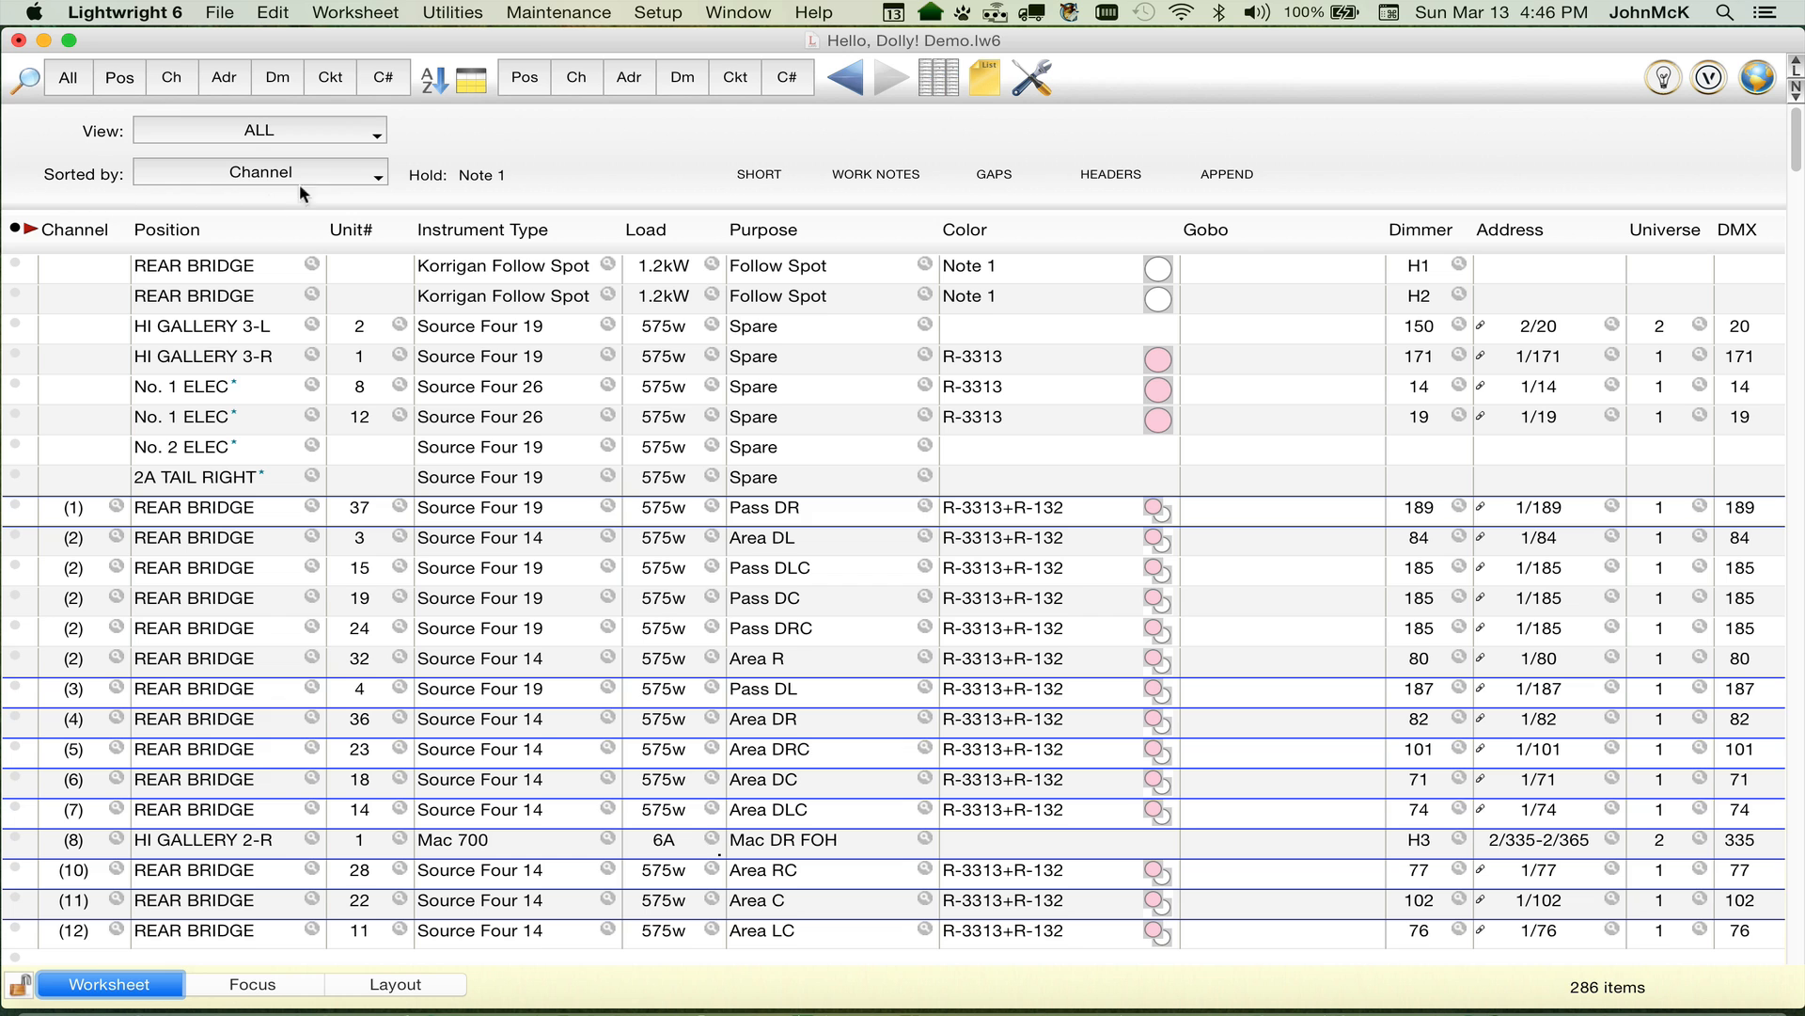
Step: Filter the worksheet to view only channel 101
left_click(311, 133)
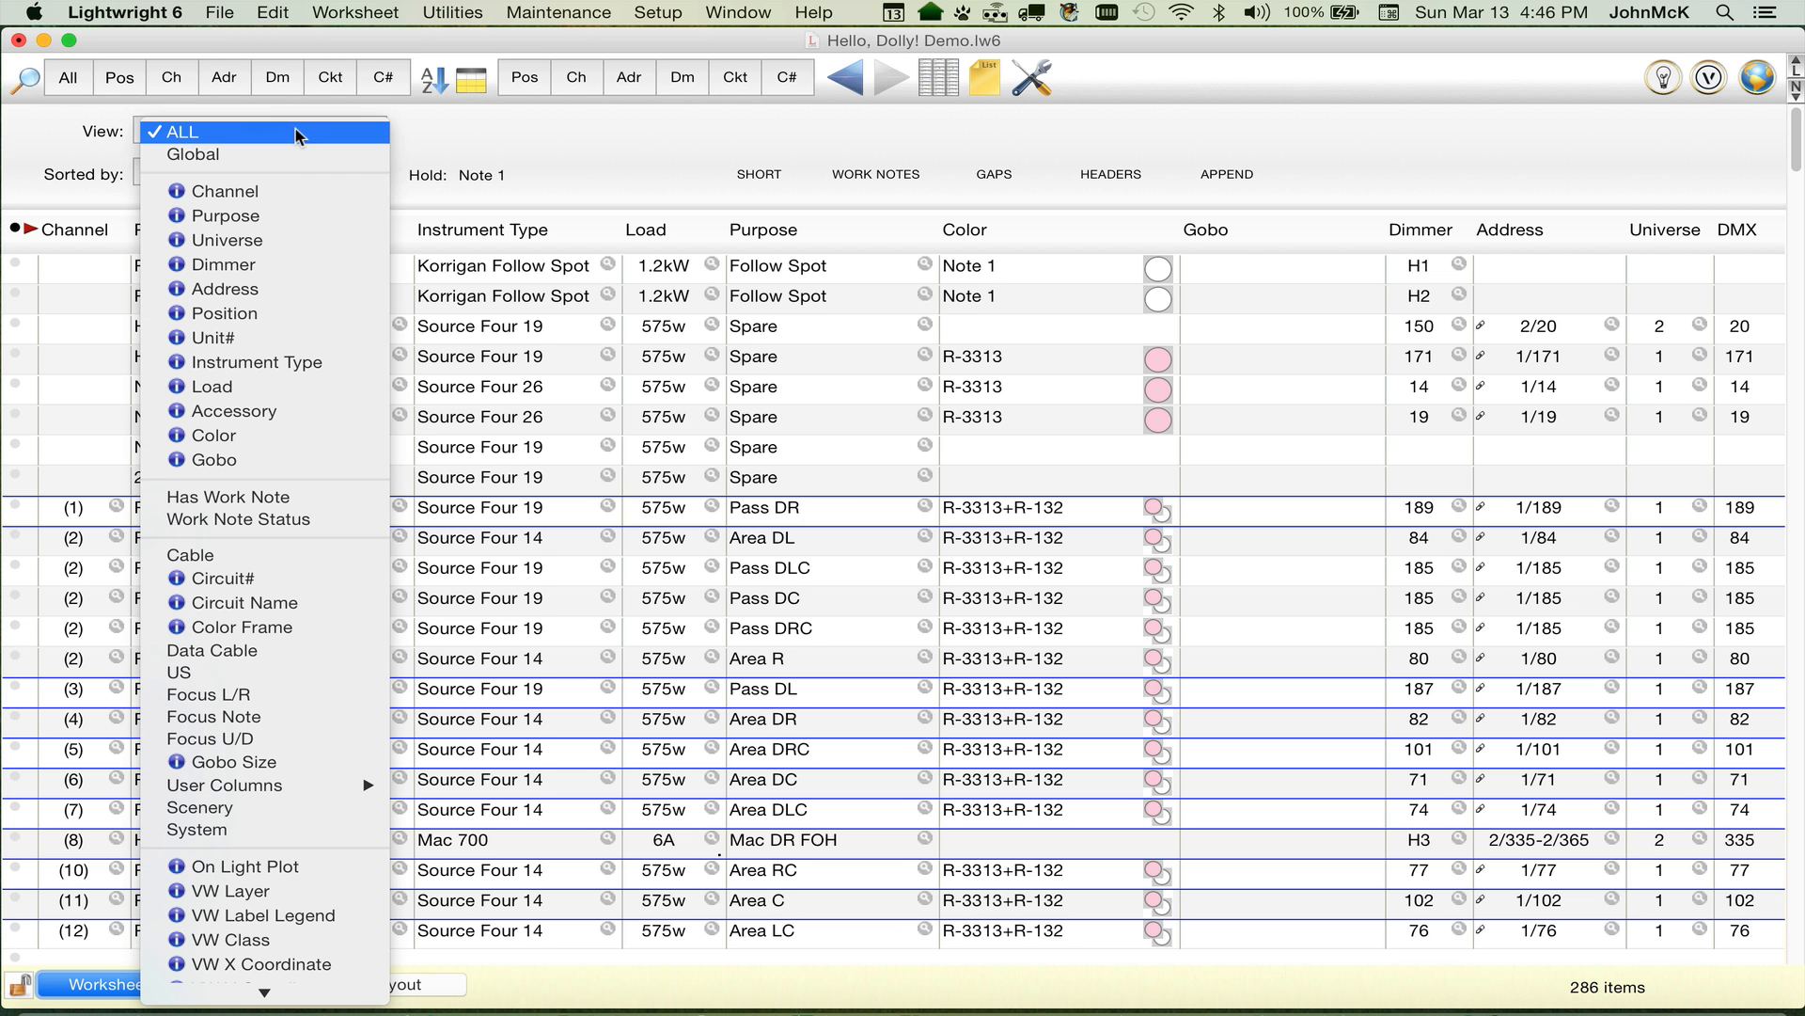
left_click(280, 191)
type("100")
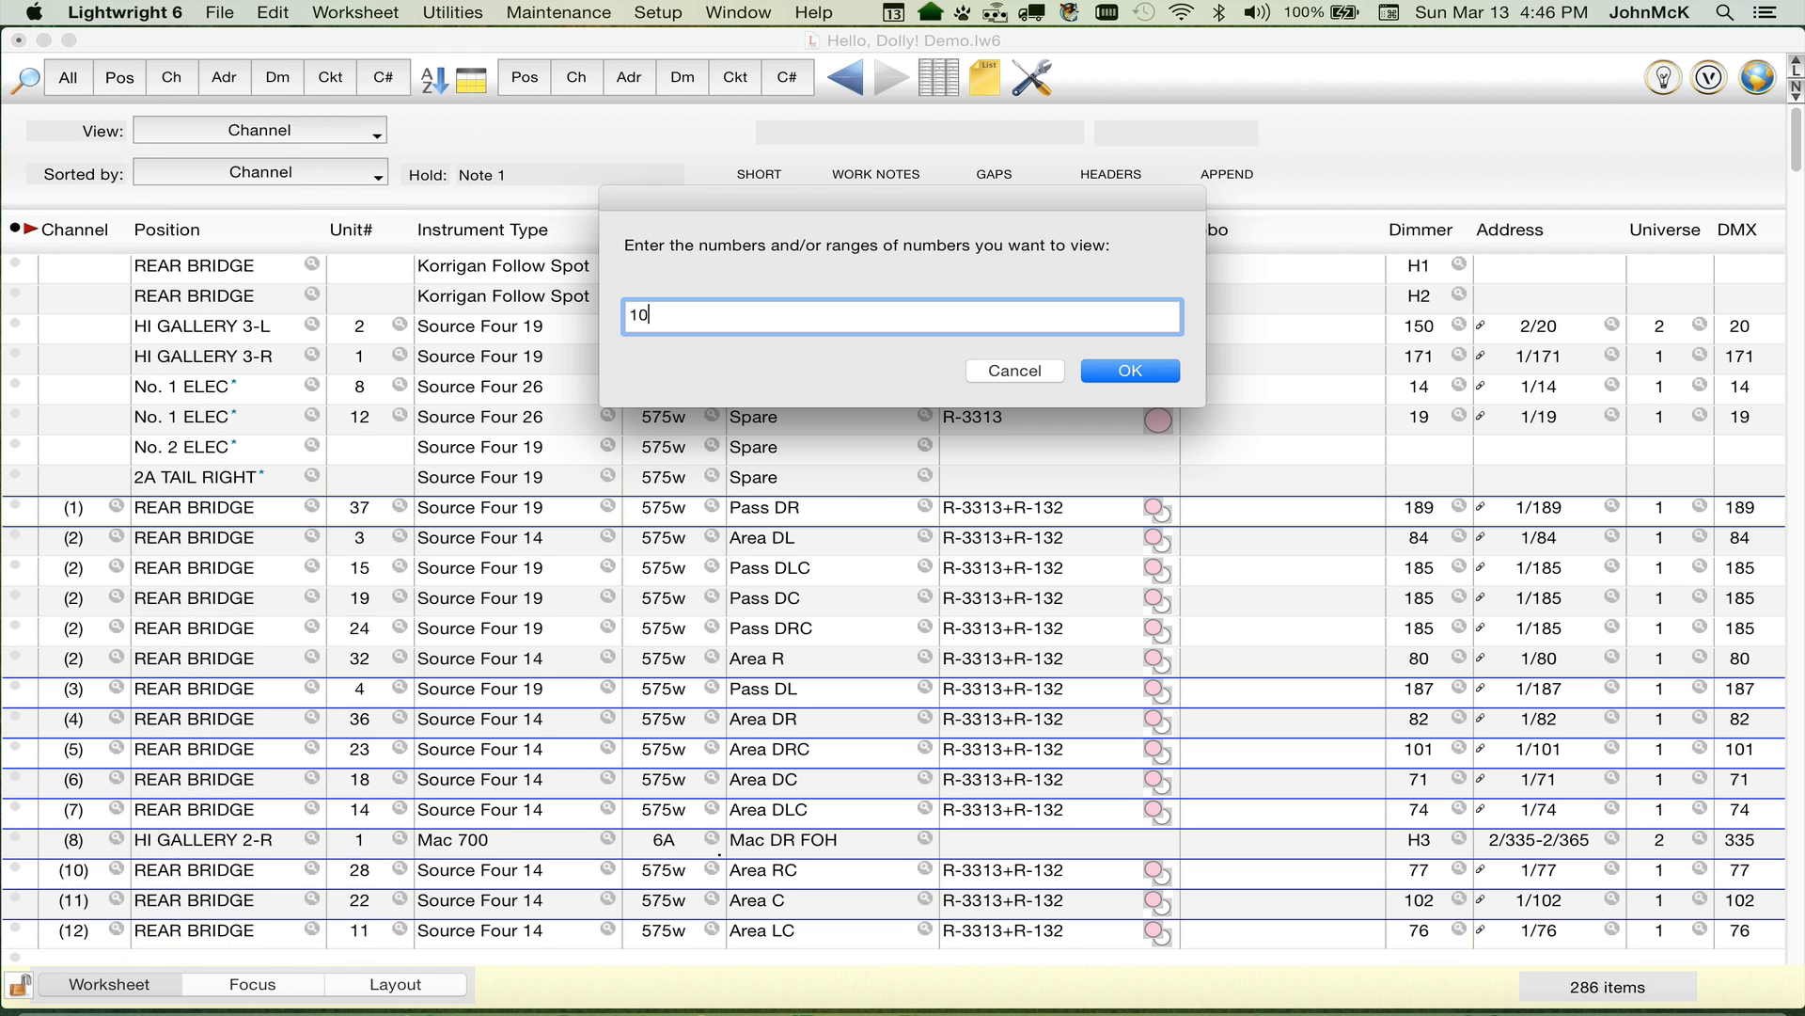
key("Return")
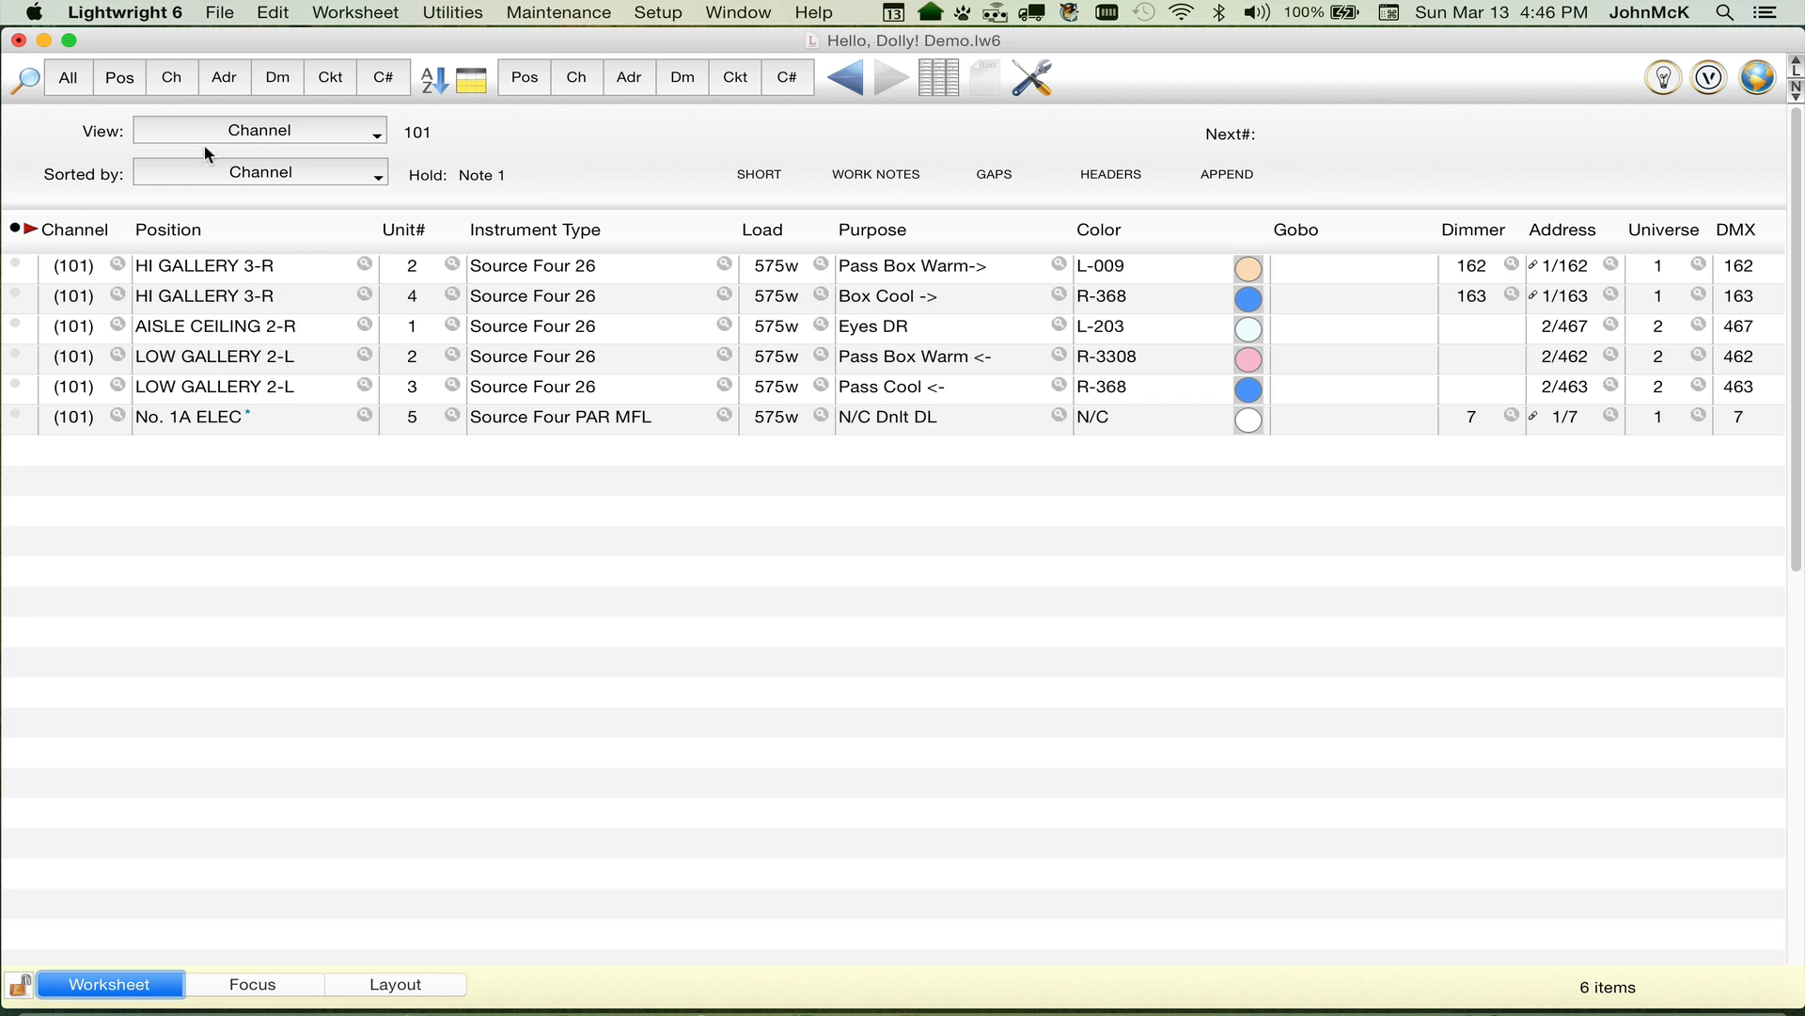
Step: Filter the worksheet to view only channel 102
left_click(191, 83)
type("102")
key("Return")
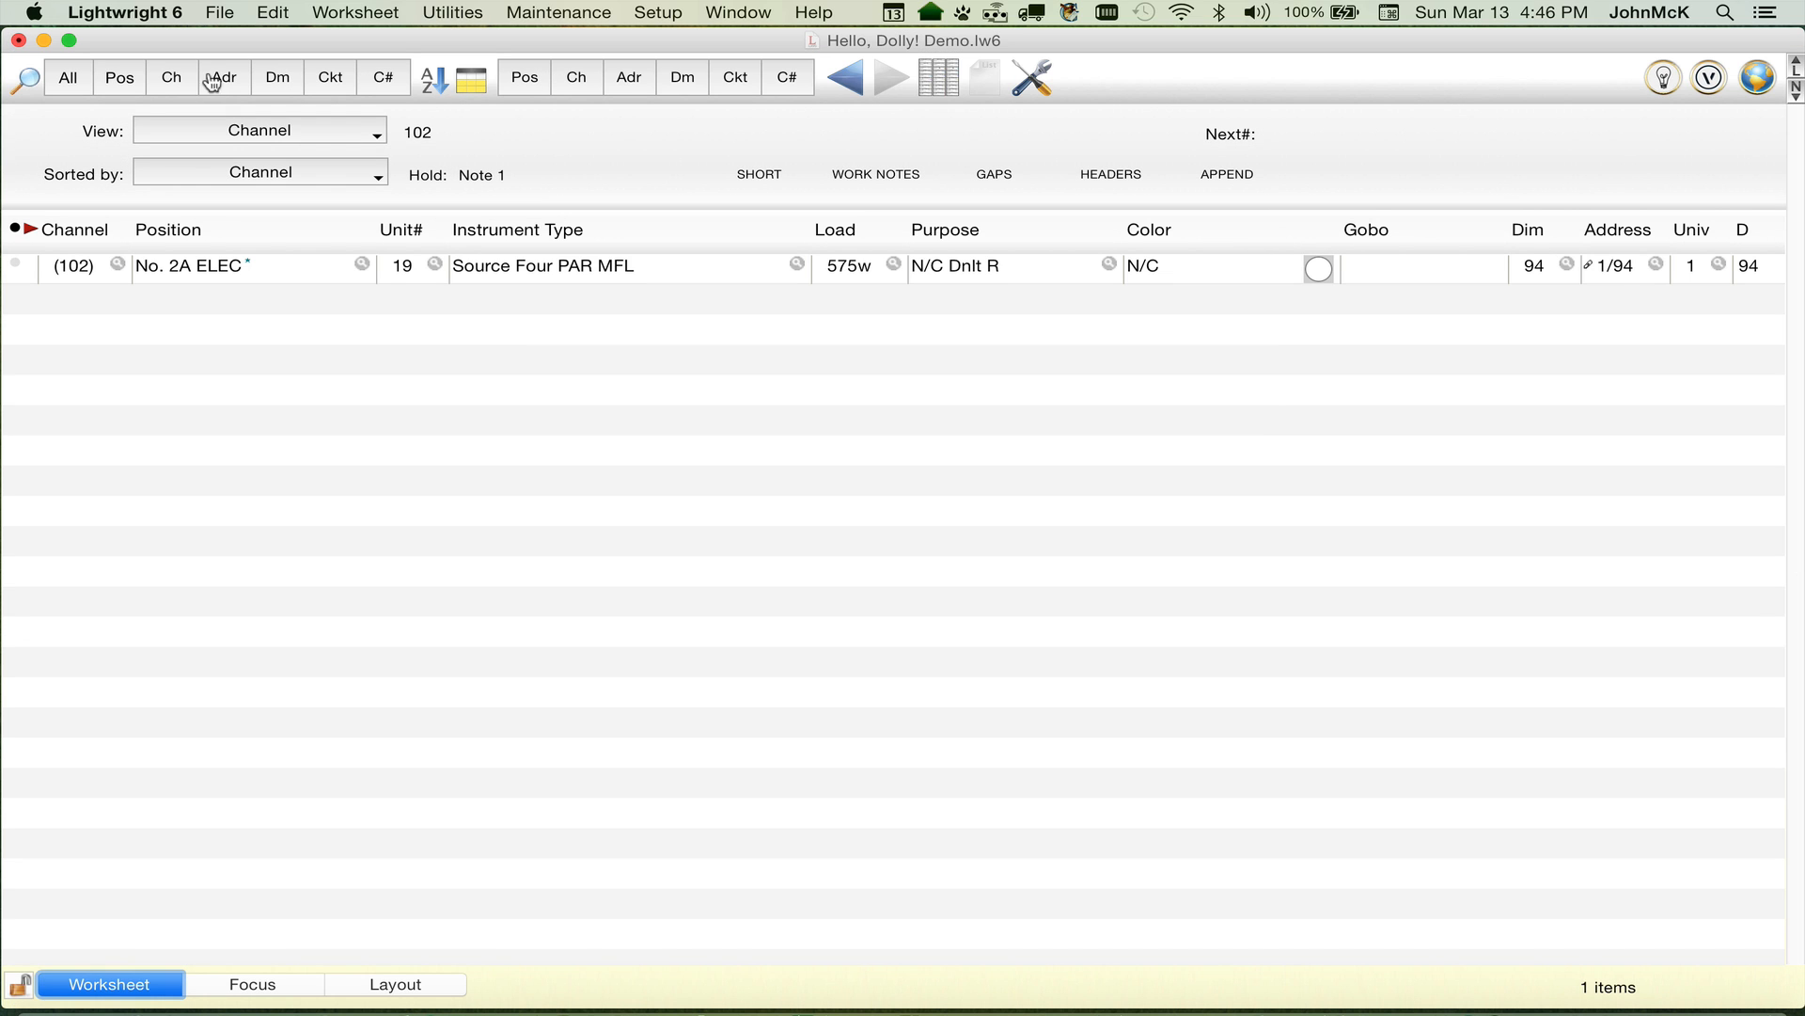
Step: Show all worksheet items, go back through the previous views to channel 101, and return forward to the full view
left_click(68, 78)
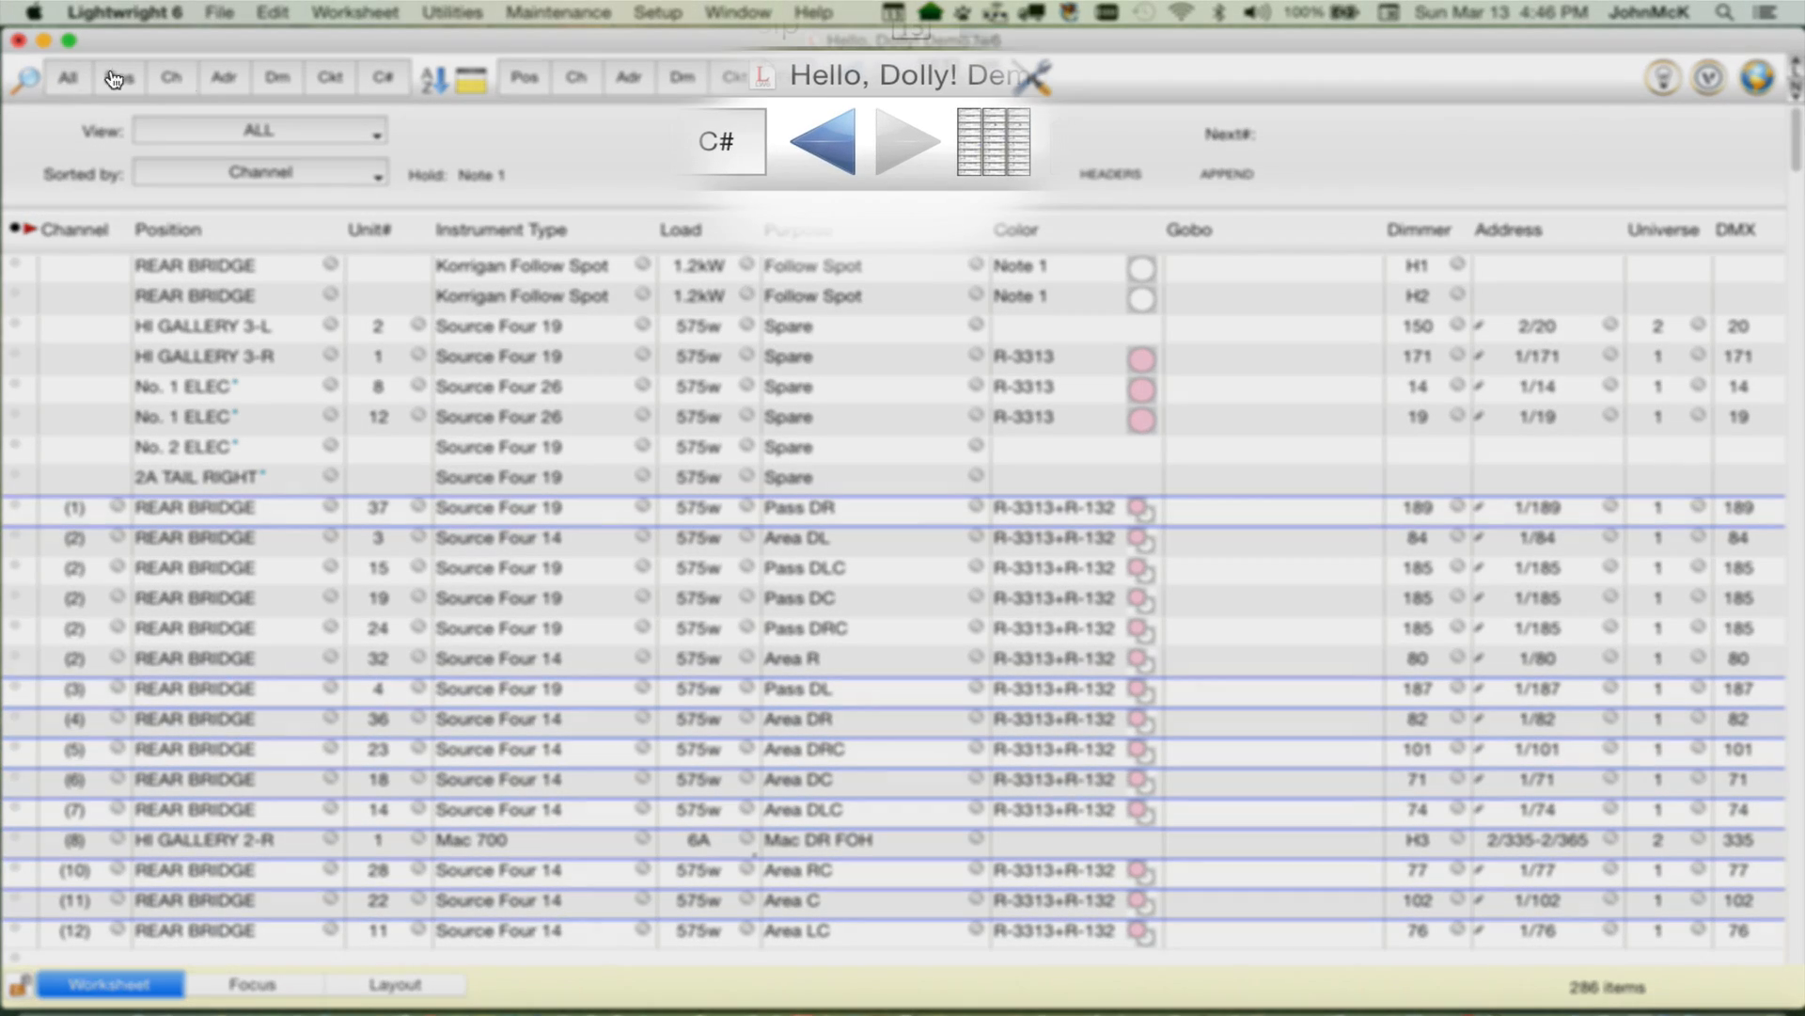
left_click(849, 81)
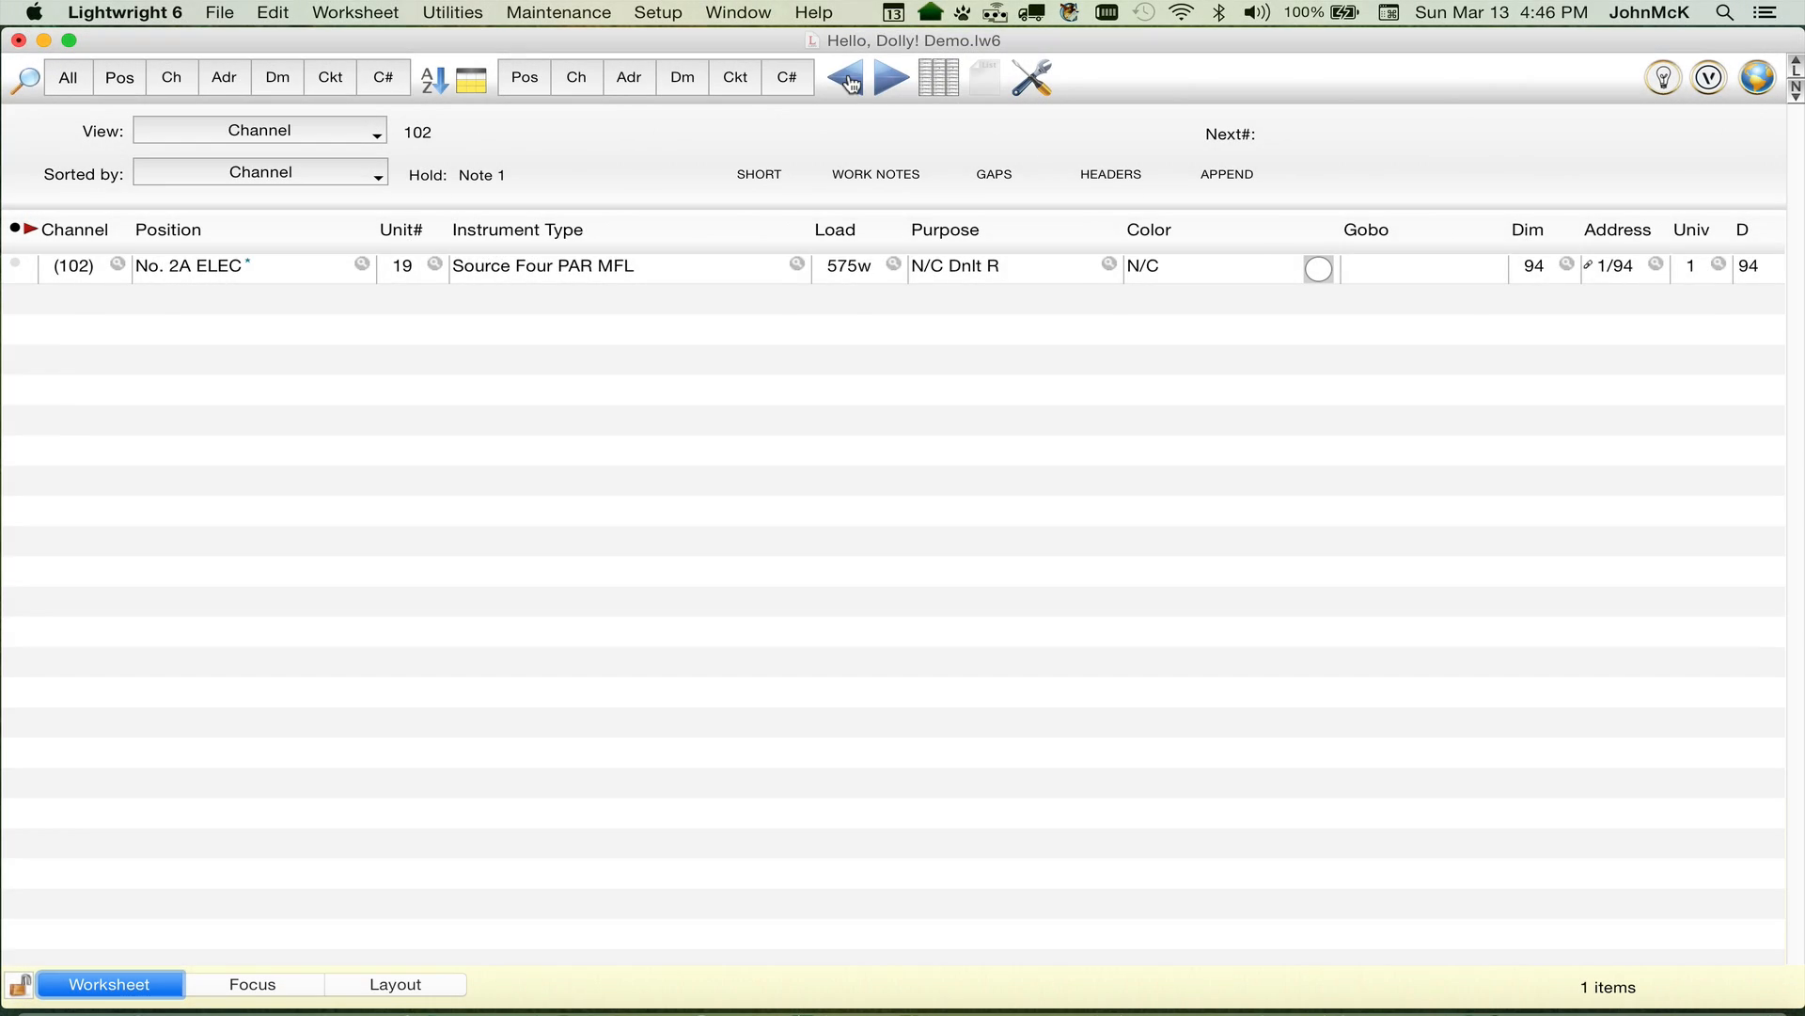
left_click(850, 81)
left_click(882, 83)
left_click(881, 82)
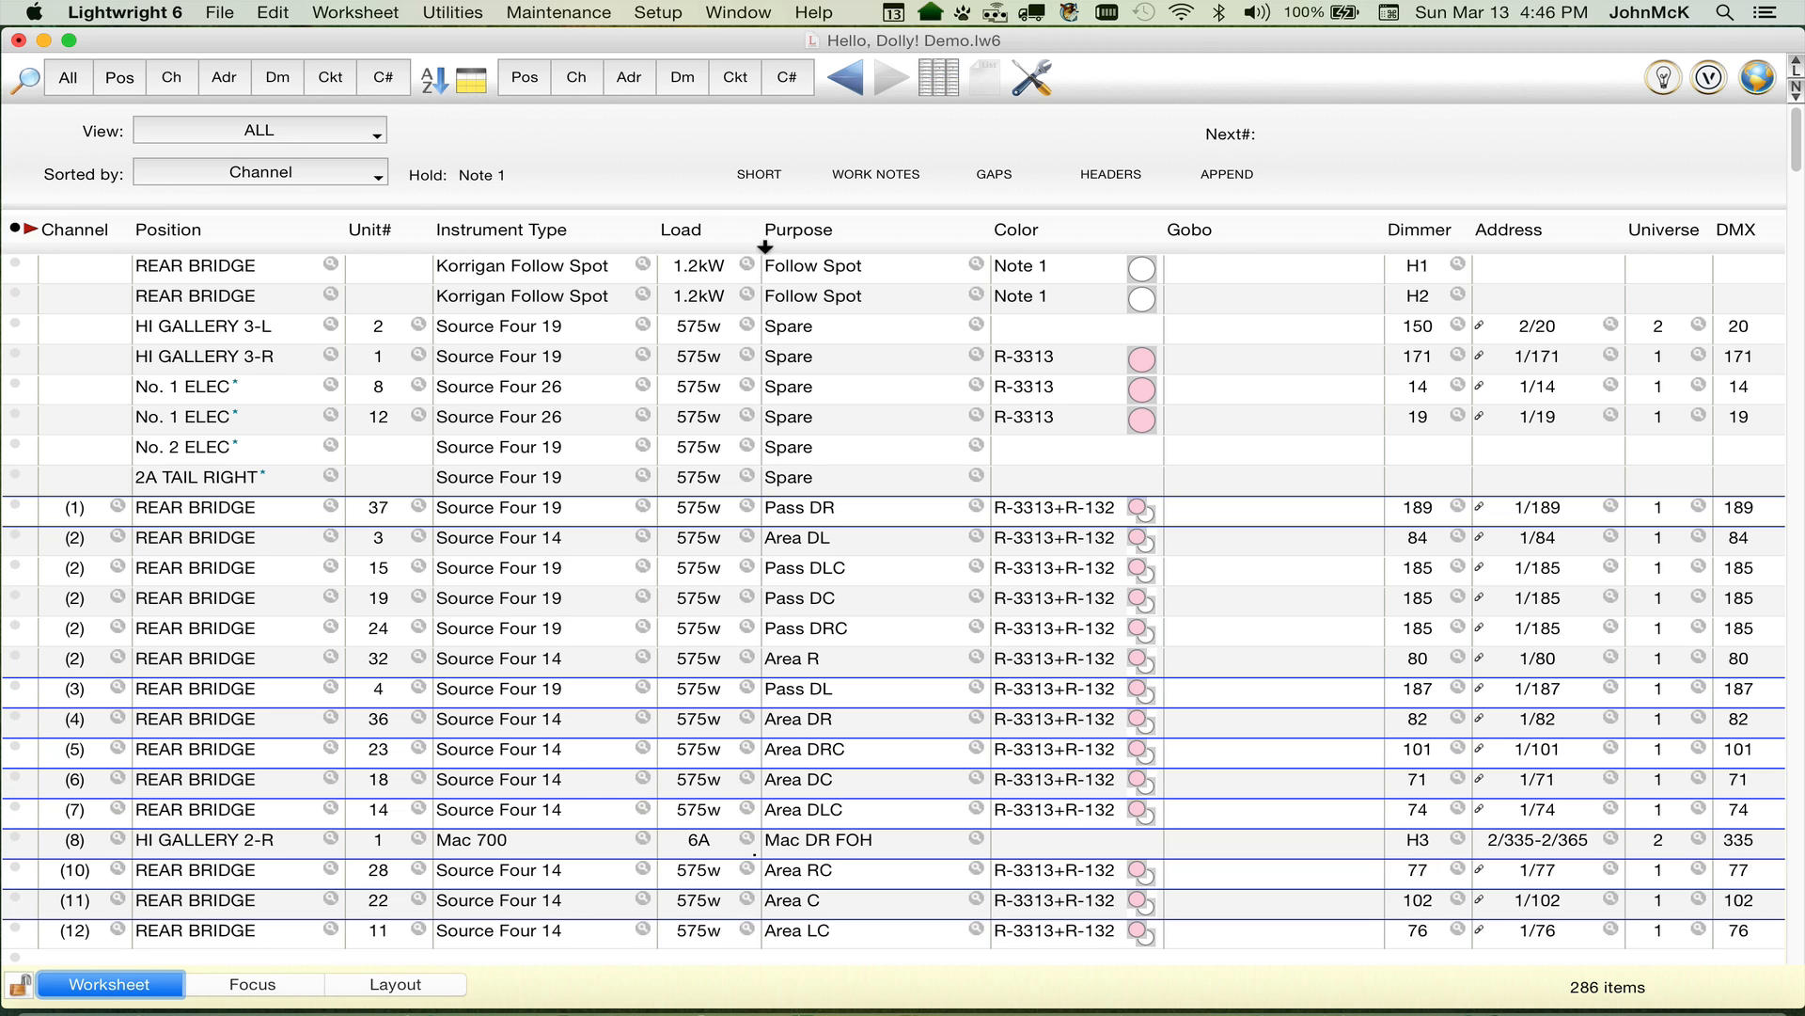
Step: Change the color of the first REAR BRIDGE follow spot to "A LONG color entry"
left_click(1012, 272)
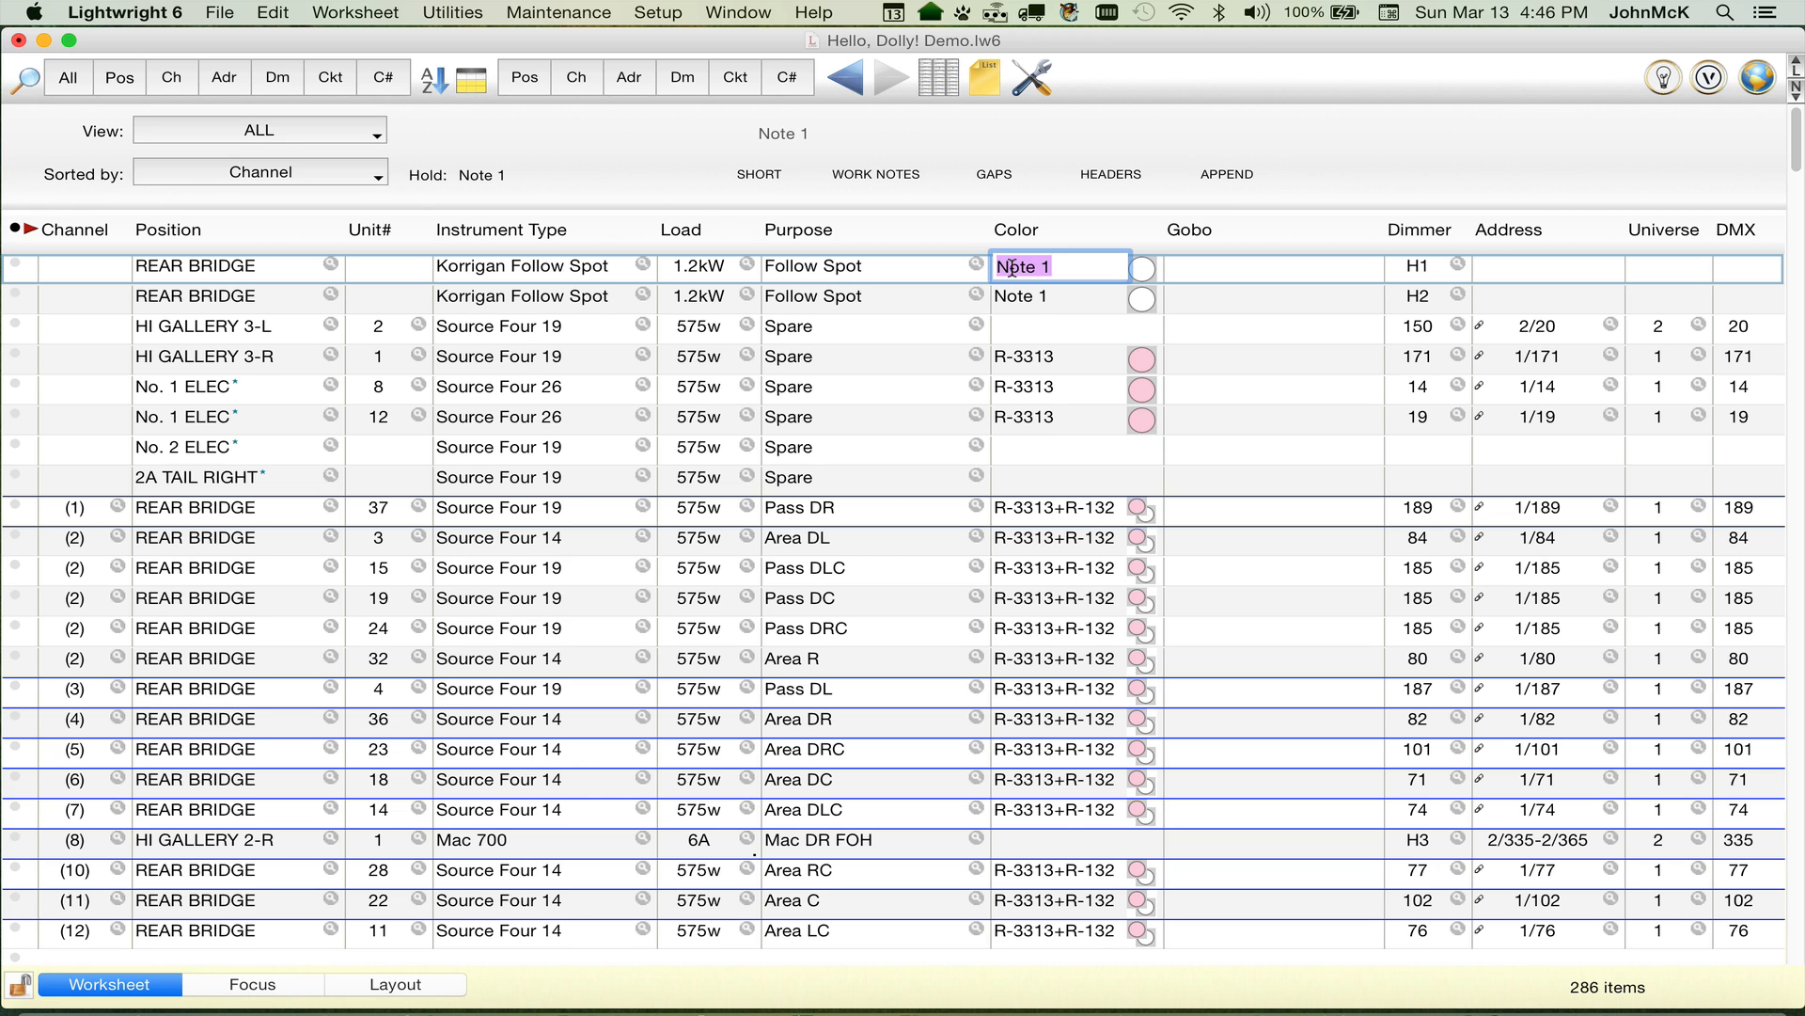
type("A LONG color")
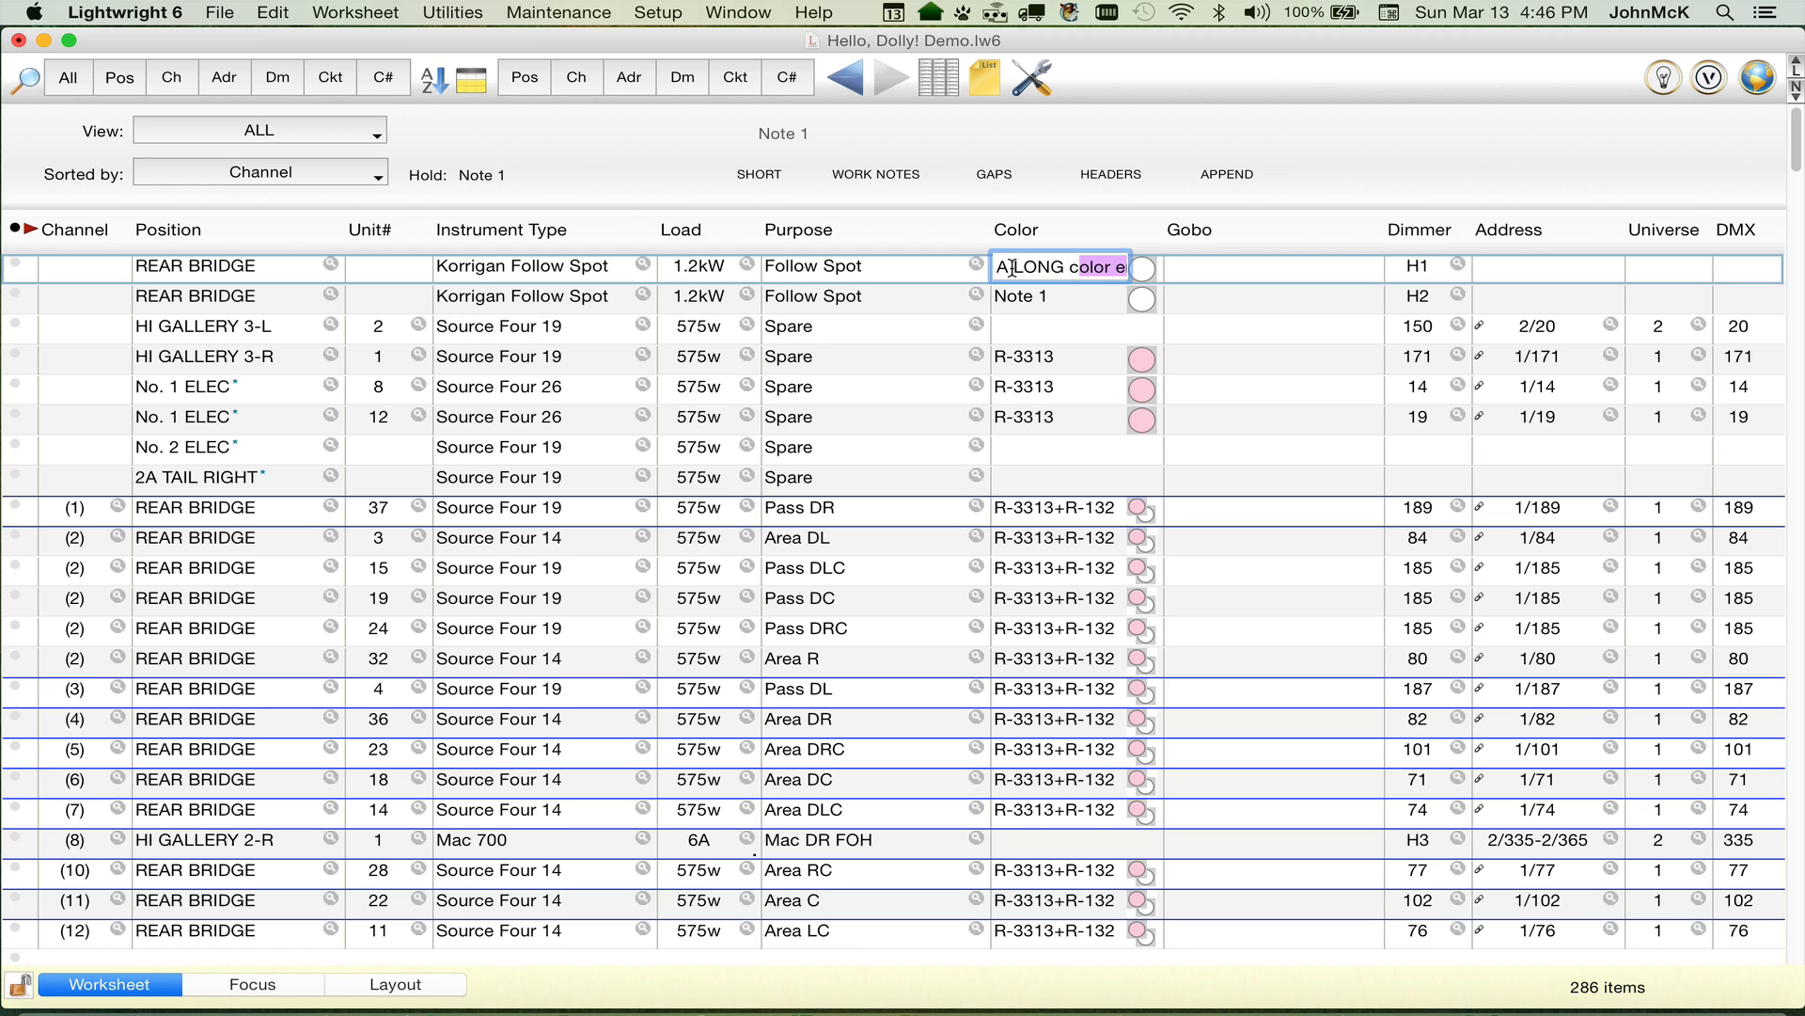
key("Return")
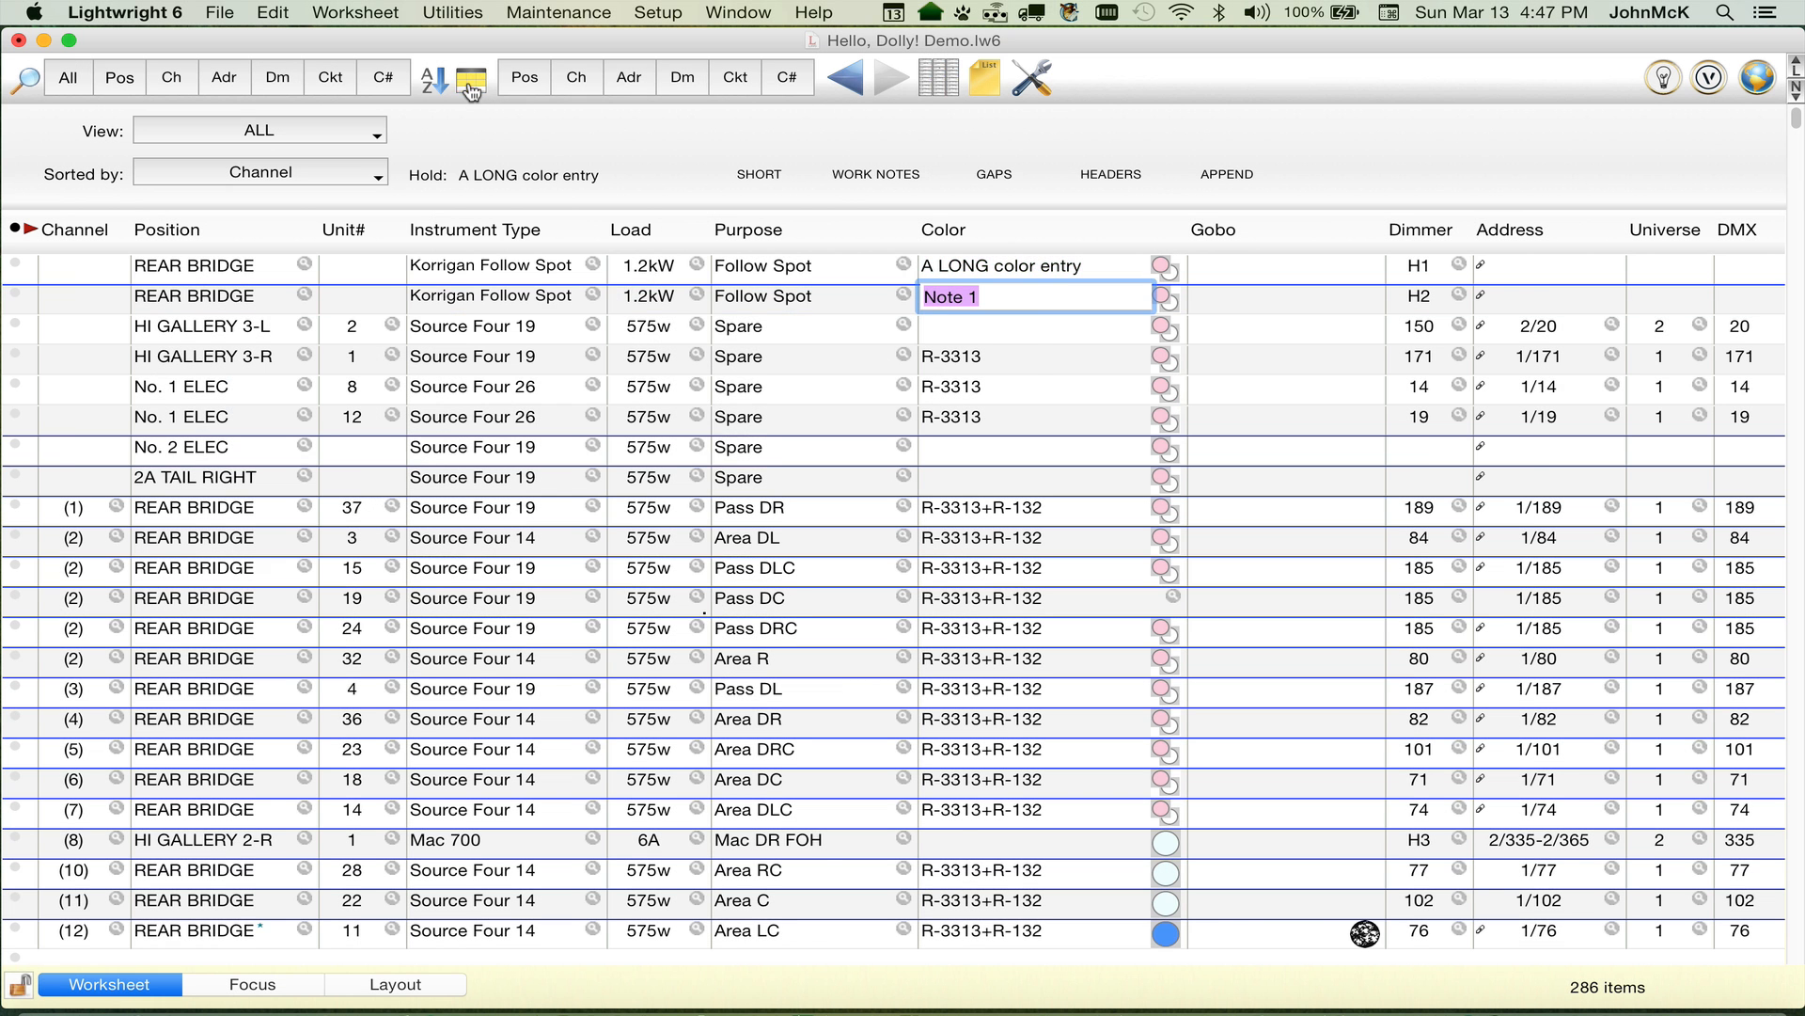
Step: Take the rows with blank channels off the top of the worksheet and bring them back
left_click(462, 84)
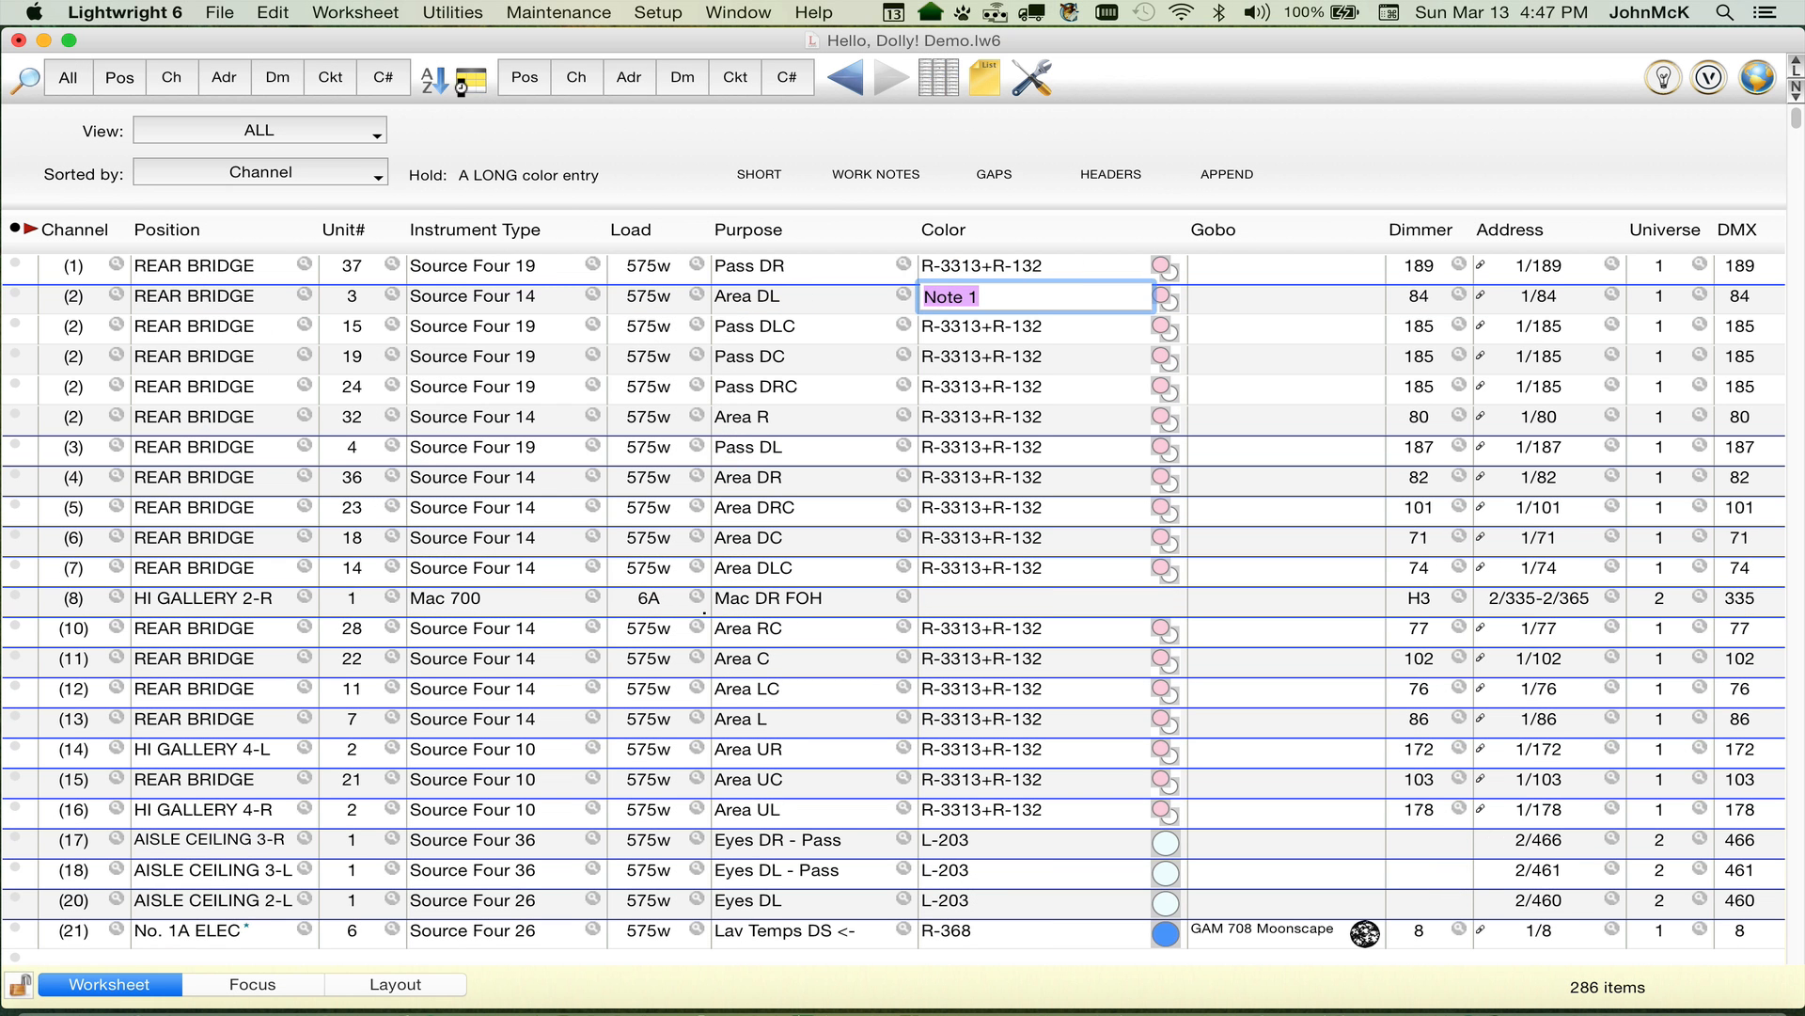
left_click(466, 86)
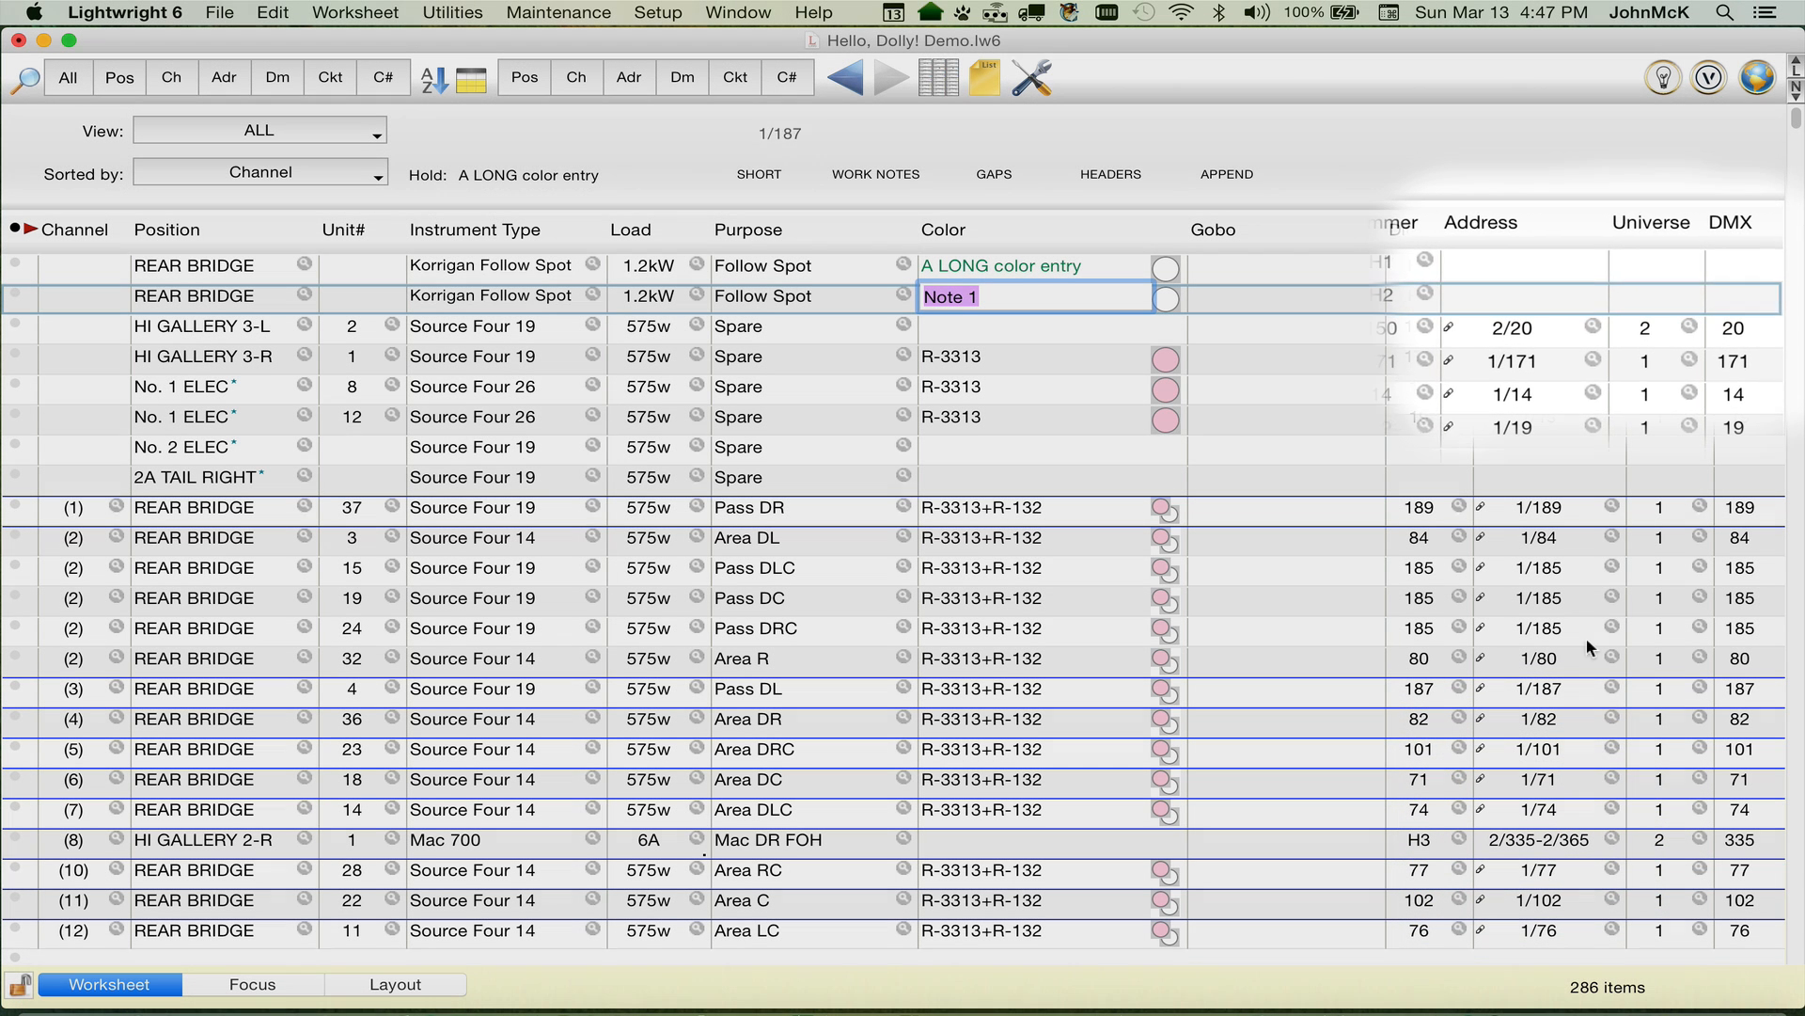
Step: Set the universe to 1 and the DMX address to 30 for HI GALLERY 3-L unit 2
left_click(1543, 327)
type("1")
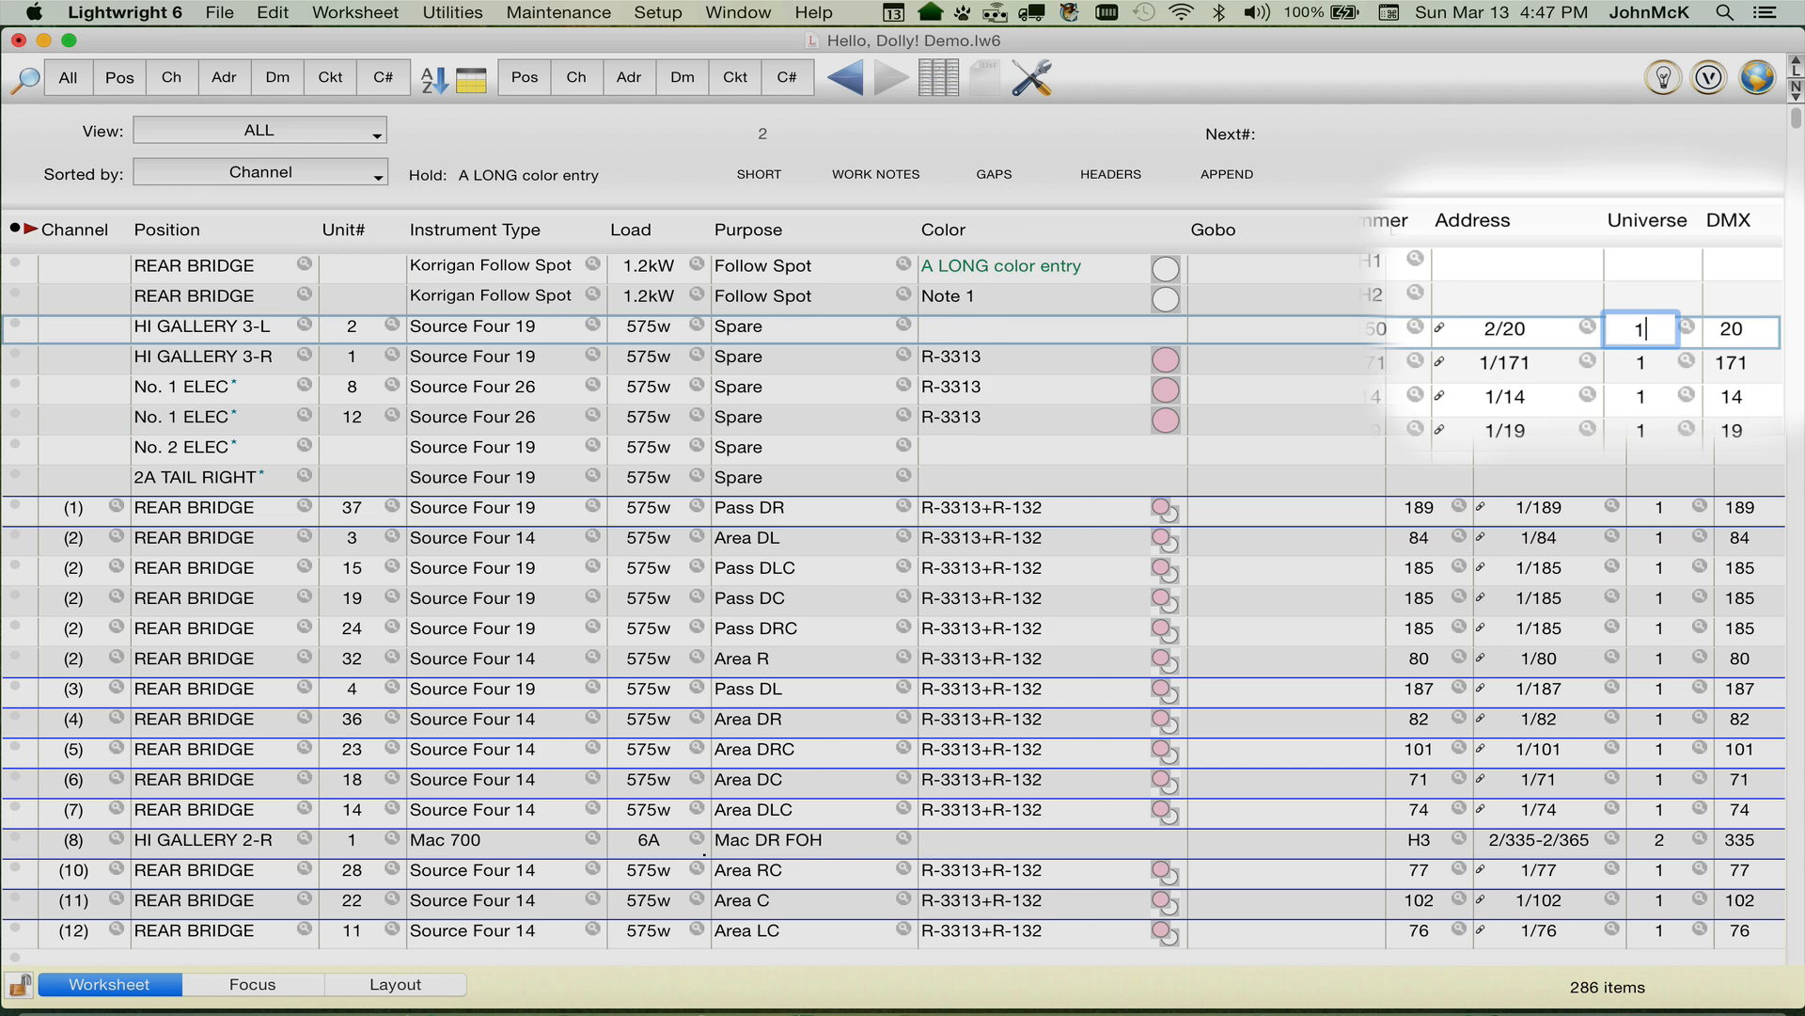
key("Return")
key("Tab")
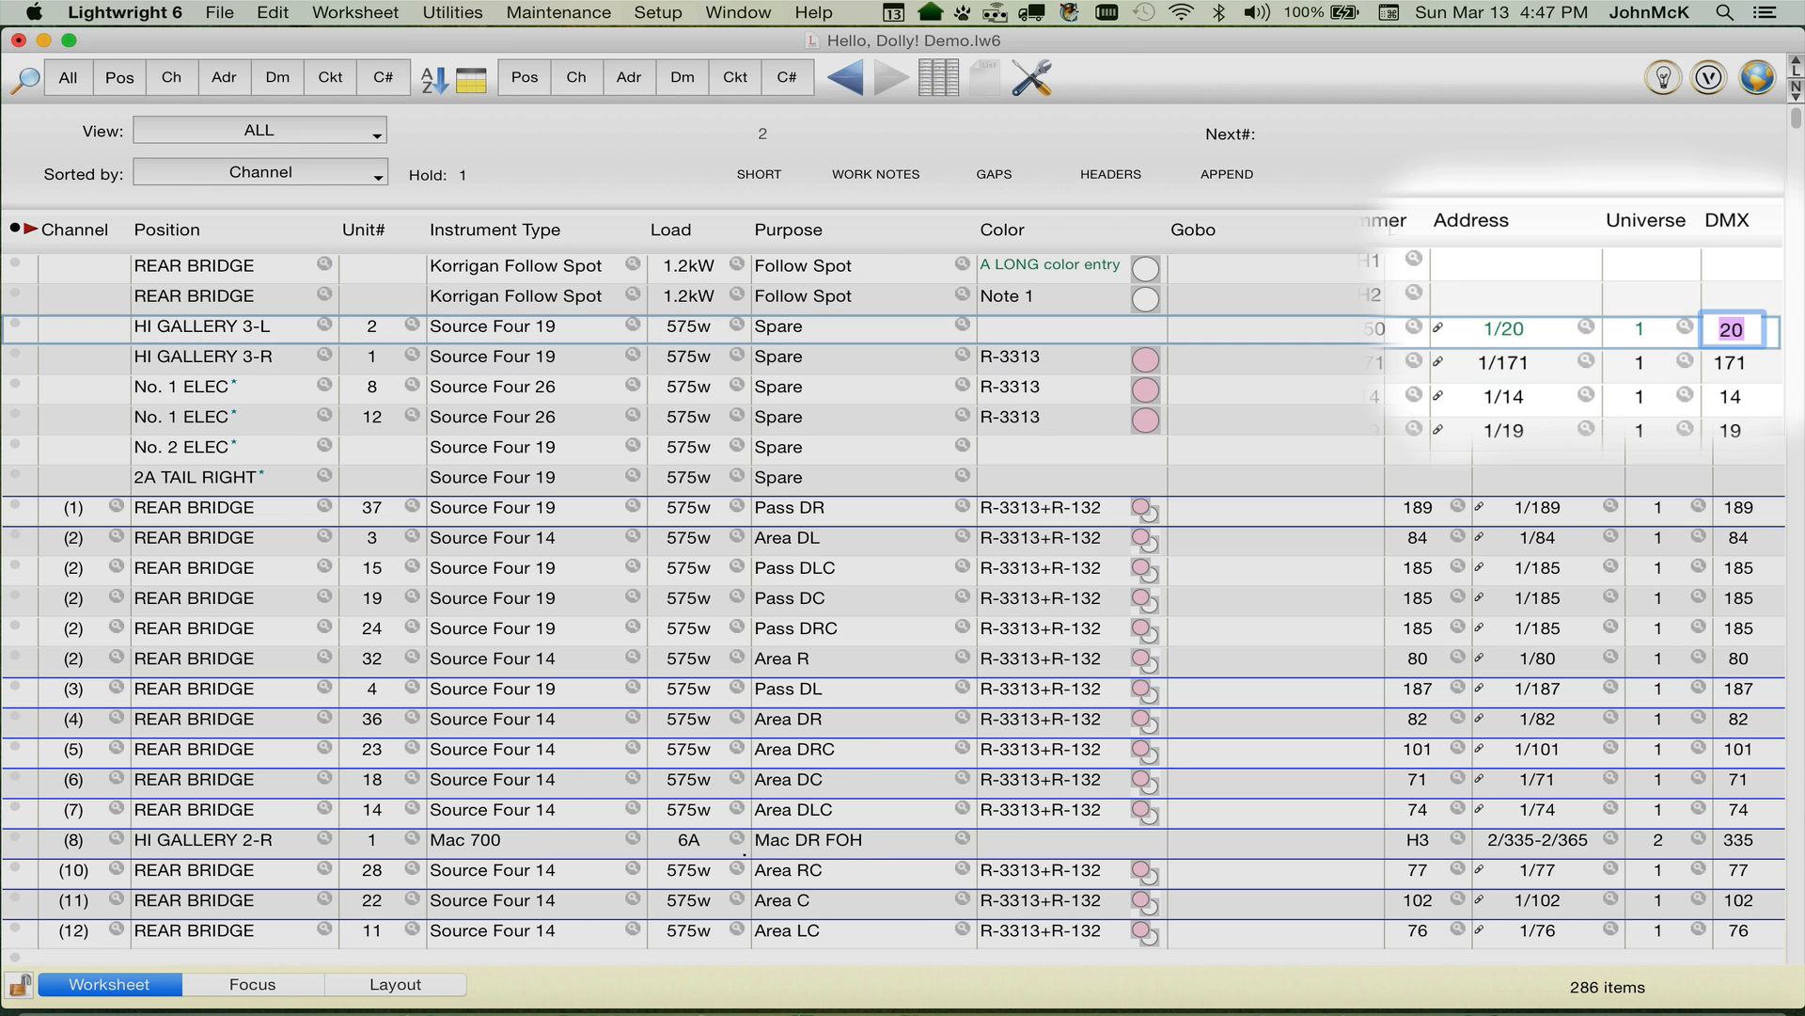
type("30")
key("Return")
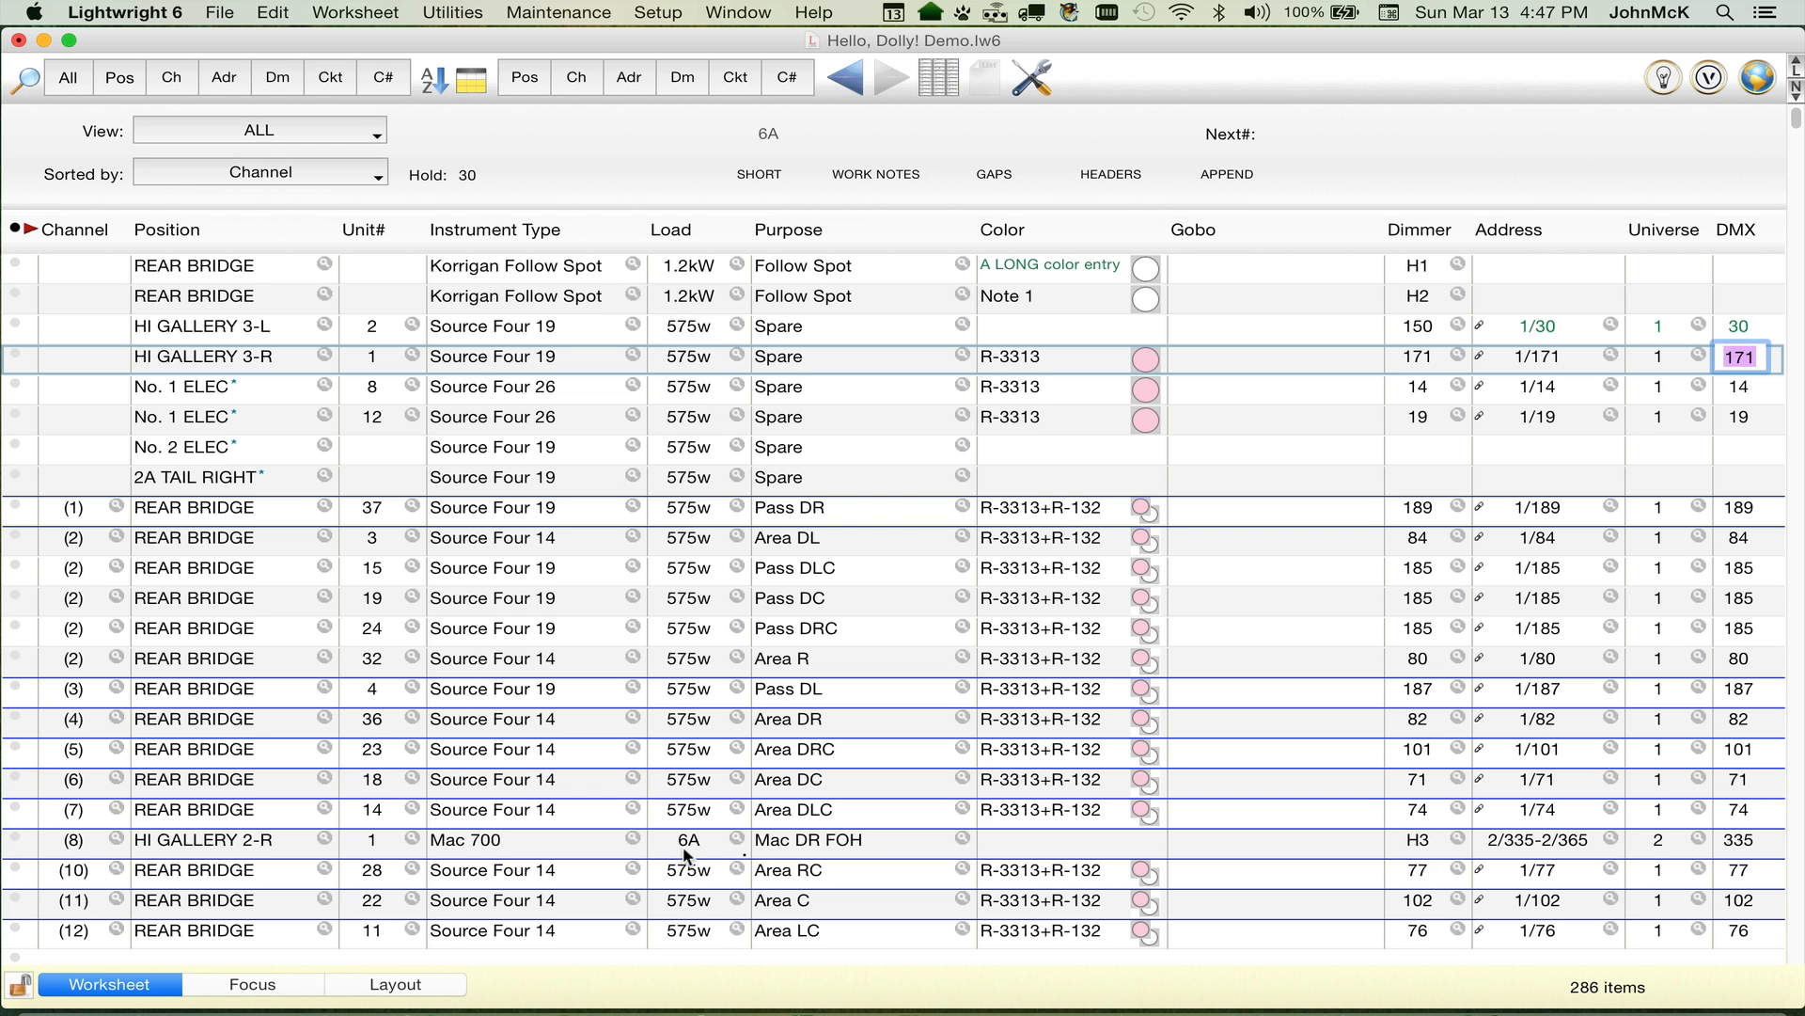
Step: View only the items in universe 1, and switch the view to universe 2
left_click(218, 132)
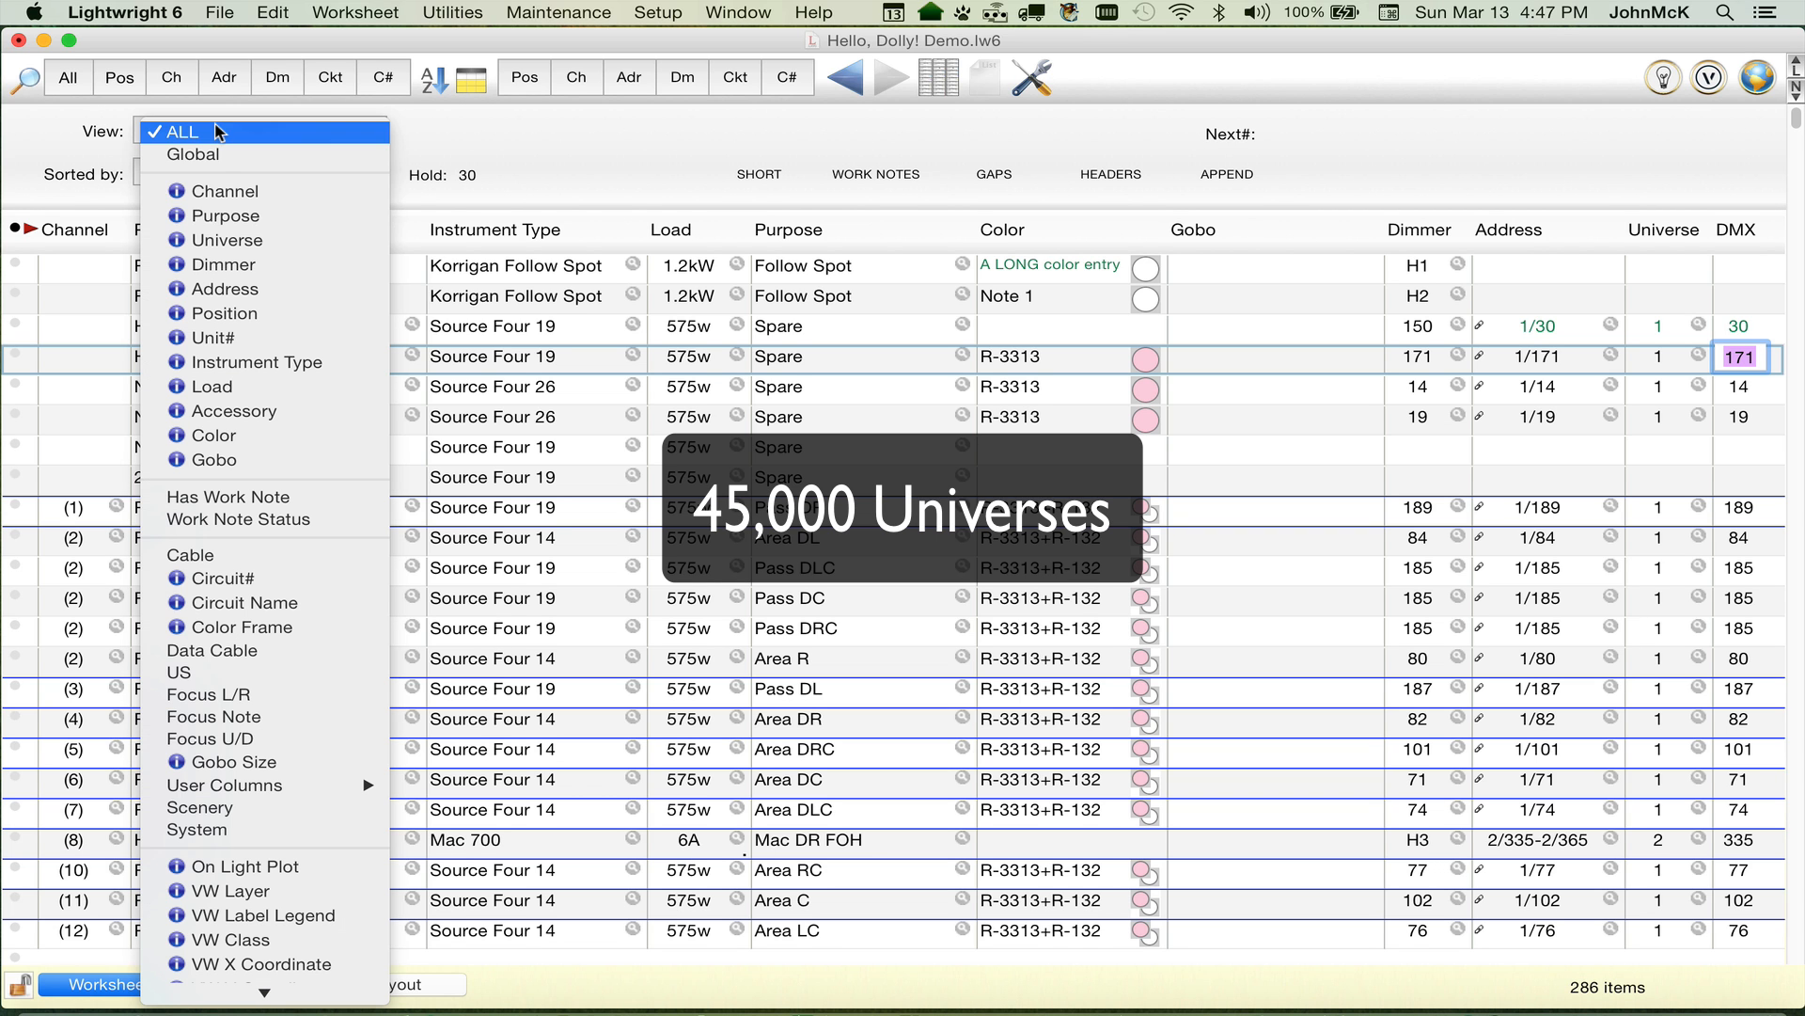
left_click(219, 239)
key("Return")
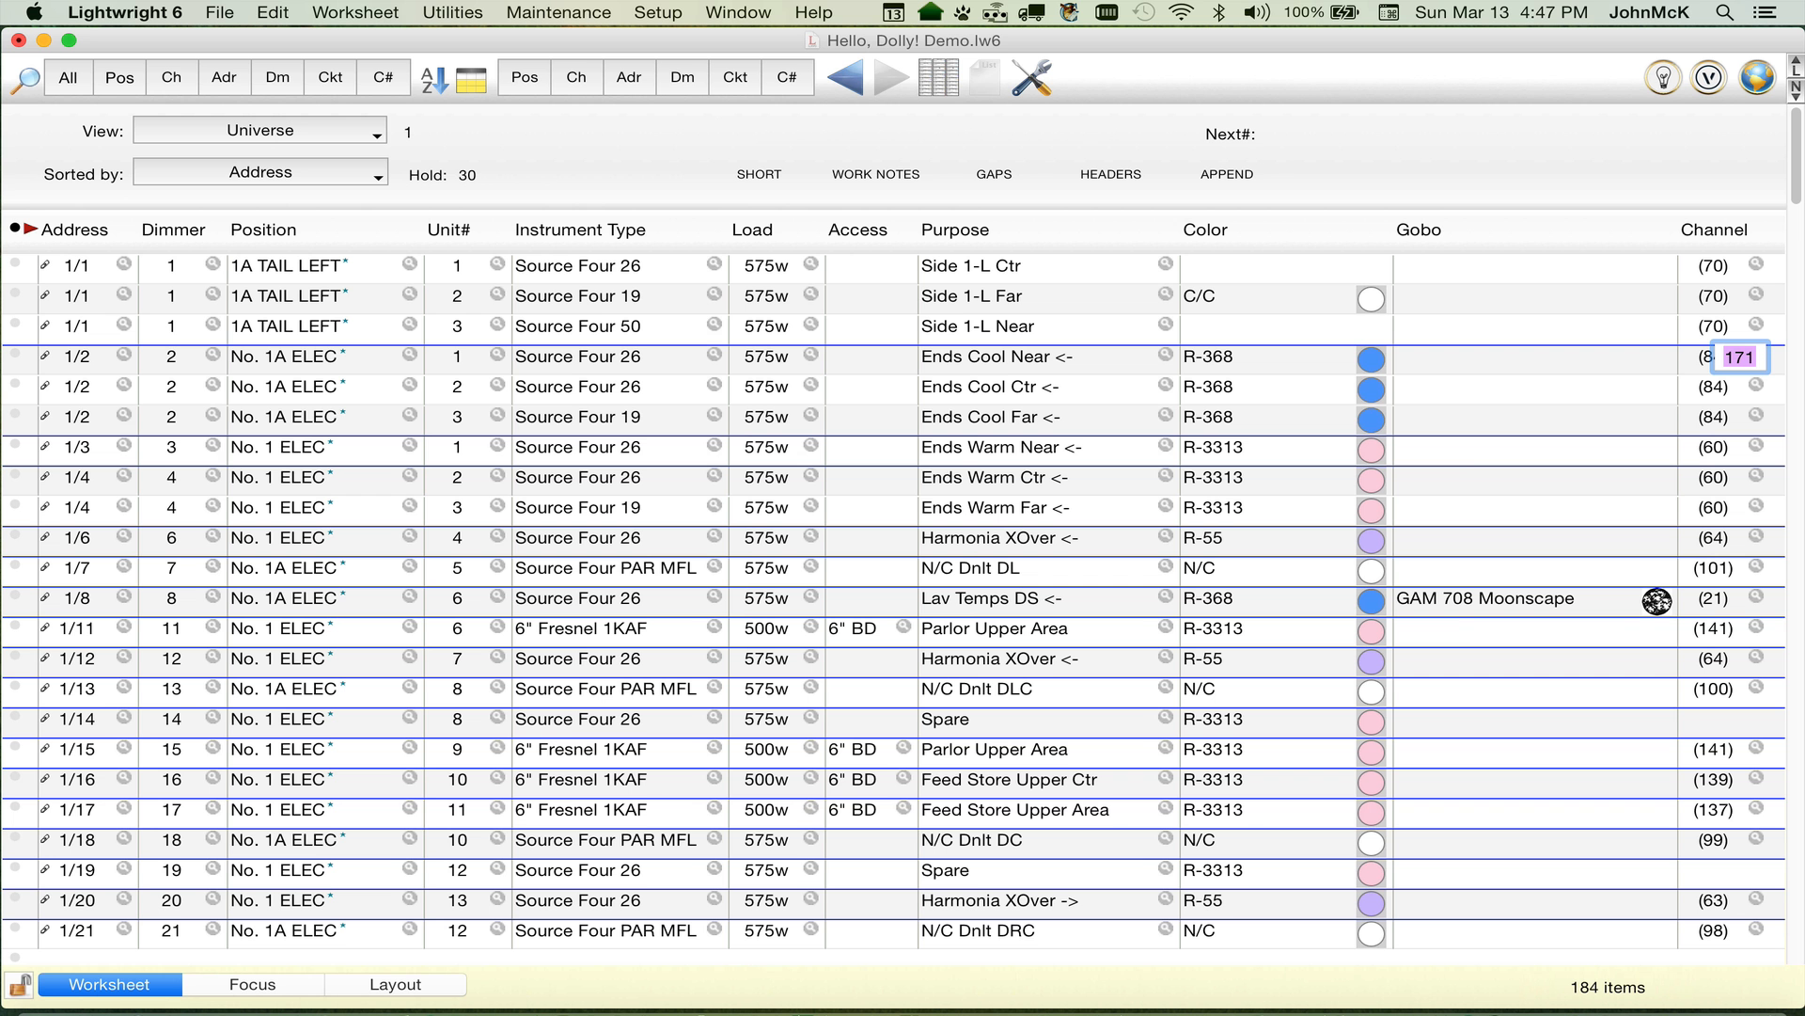
key("super+u")
type("2")
key("Return")
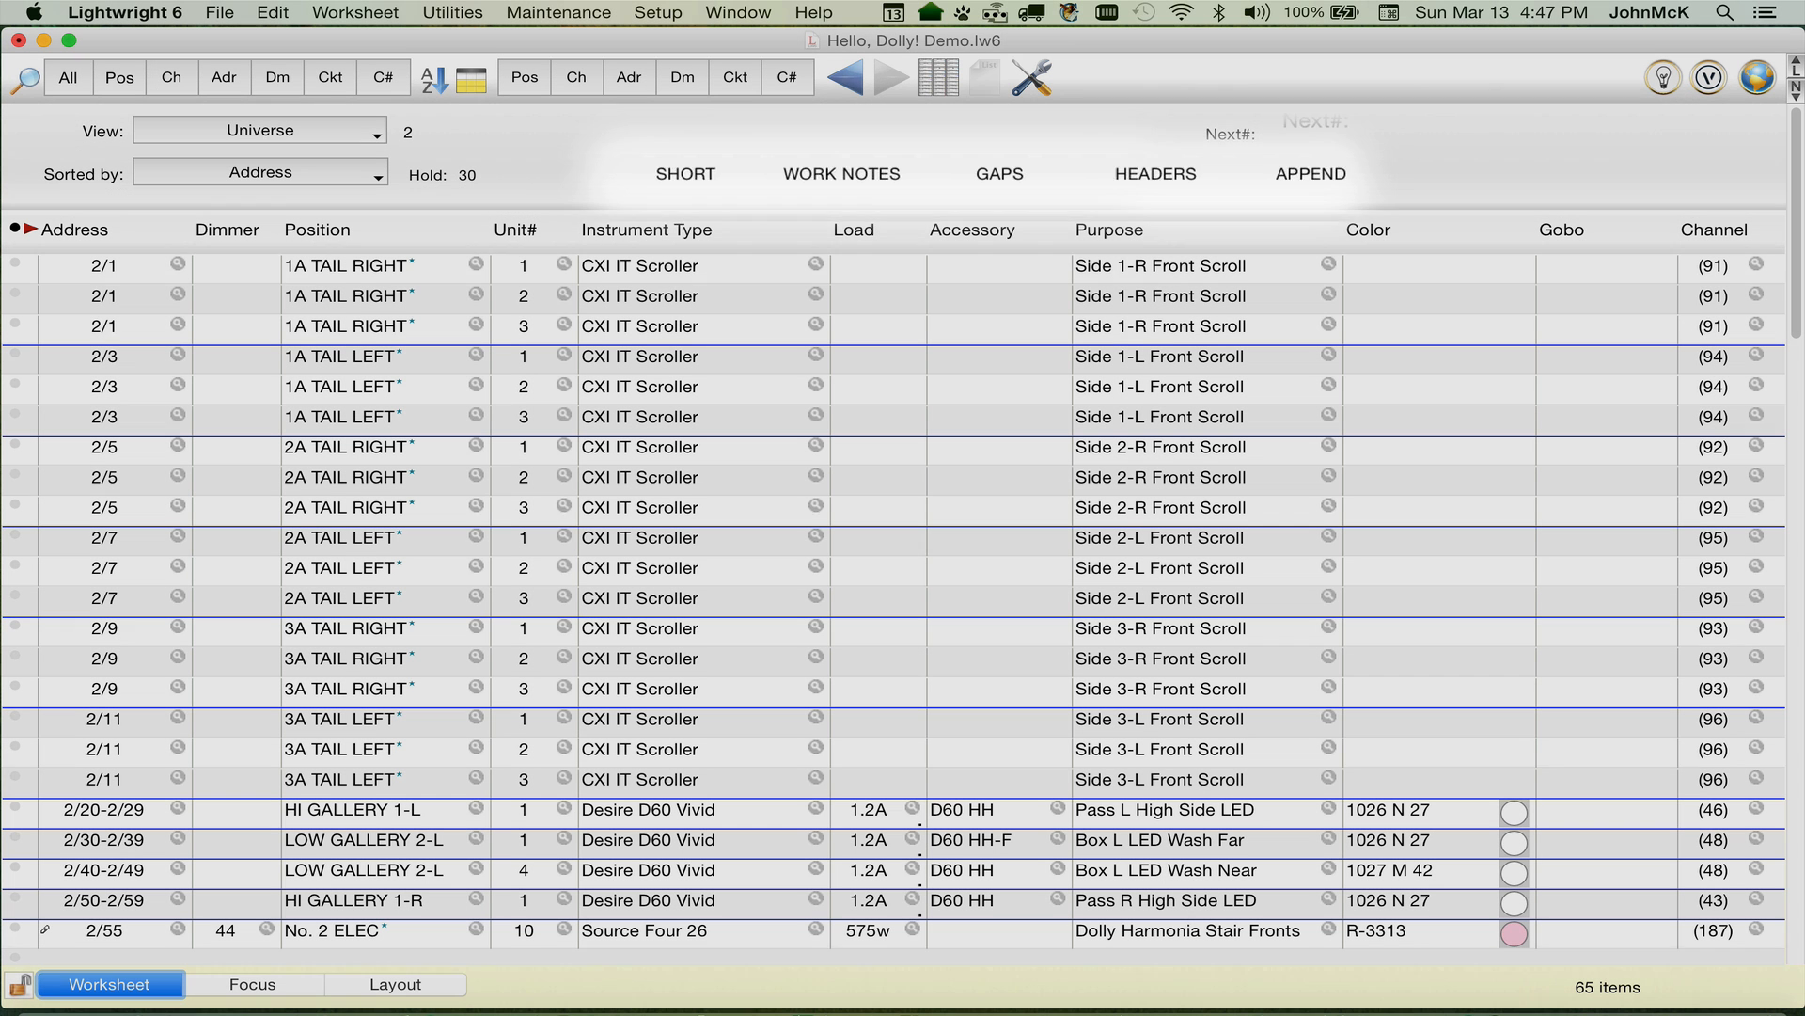
Step: Show all worksheet items again, sorted by channel
key("super+a")
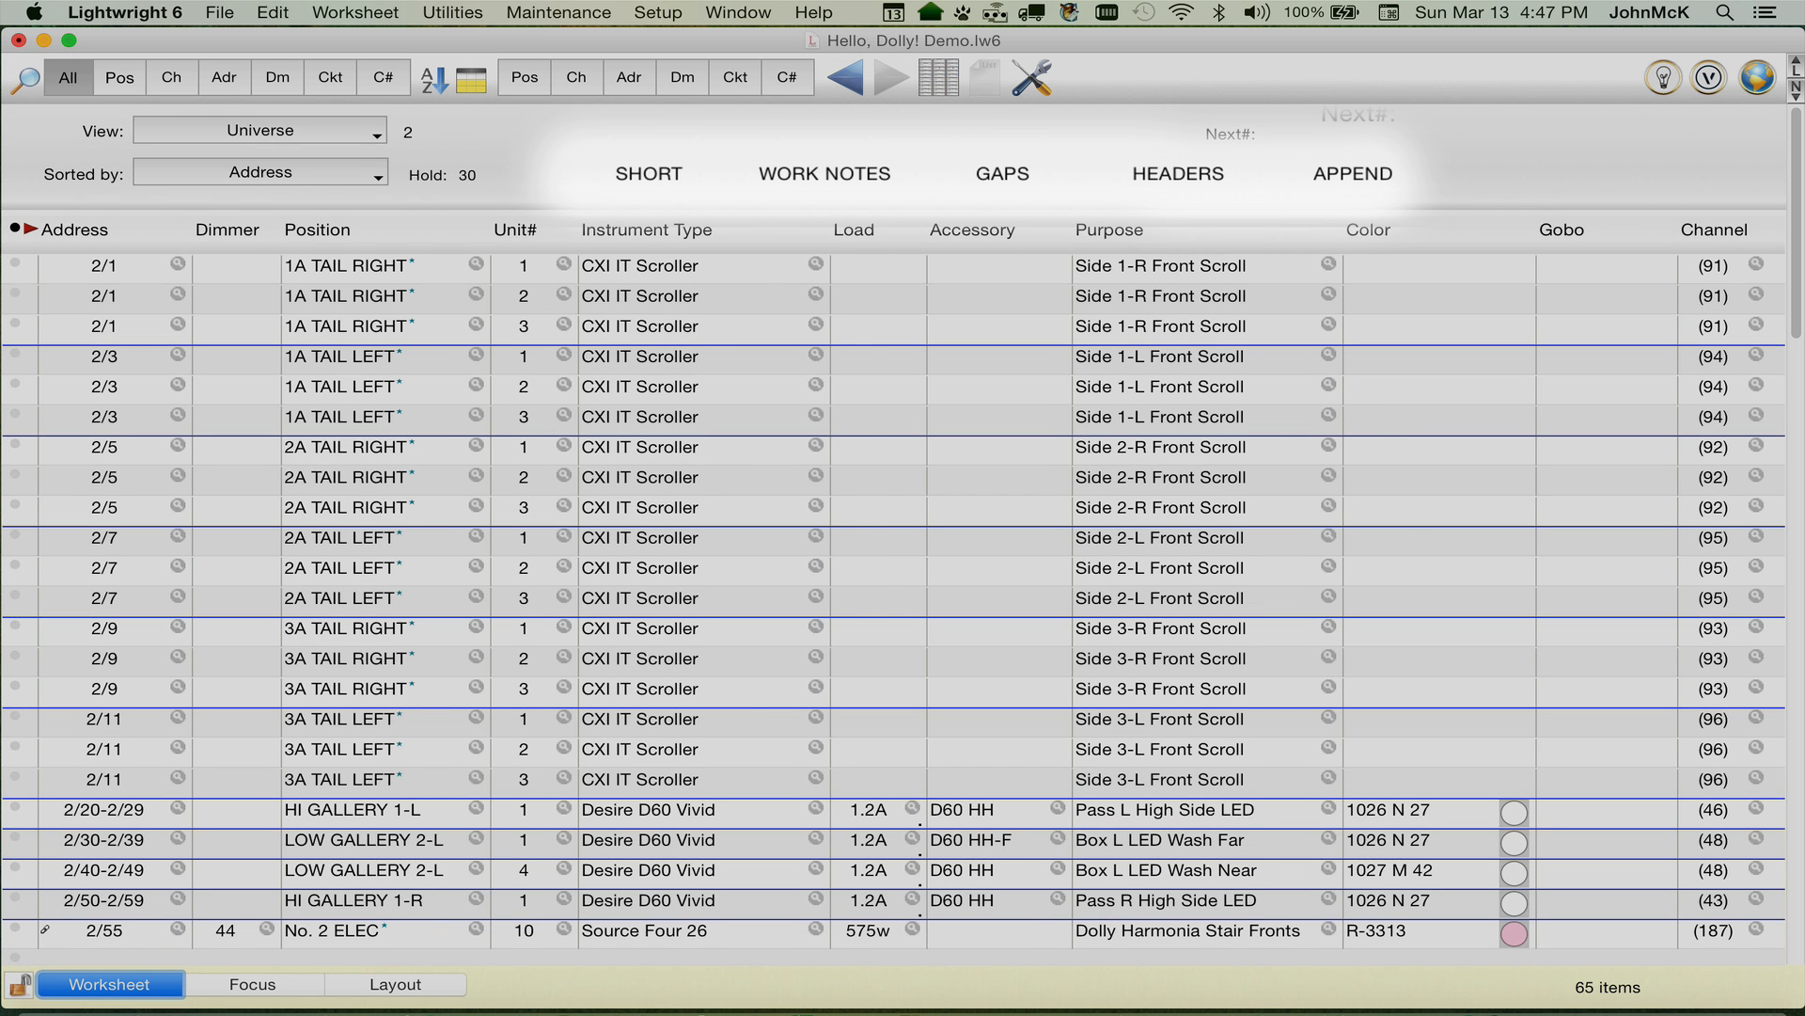
key("super+shift+c")
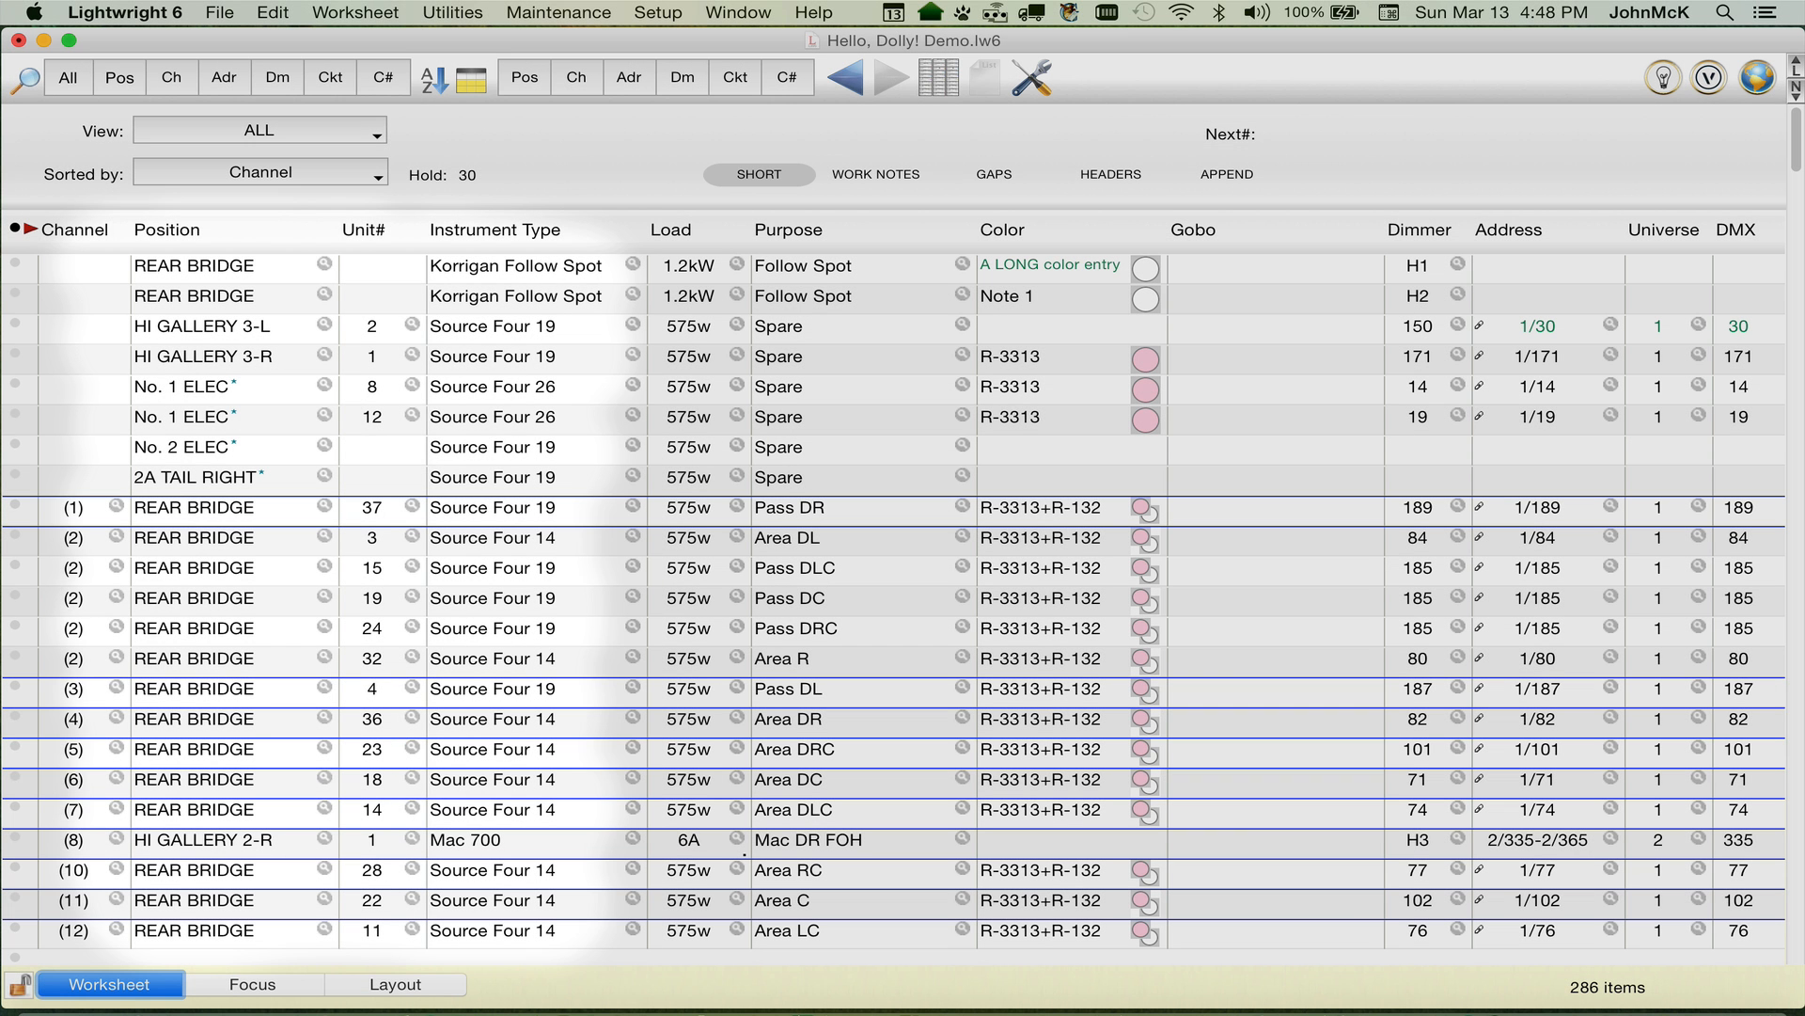
Step: Turn the short names display on and off twice to compare abbreviated and full position and instrument names
left_click(759, 175)
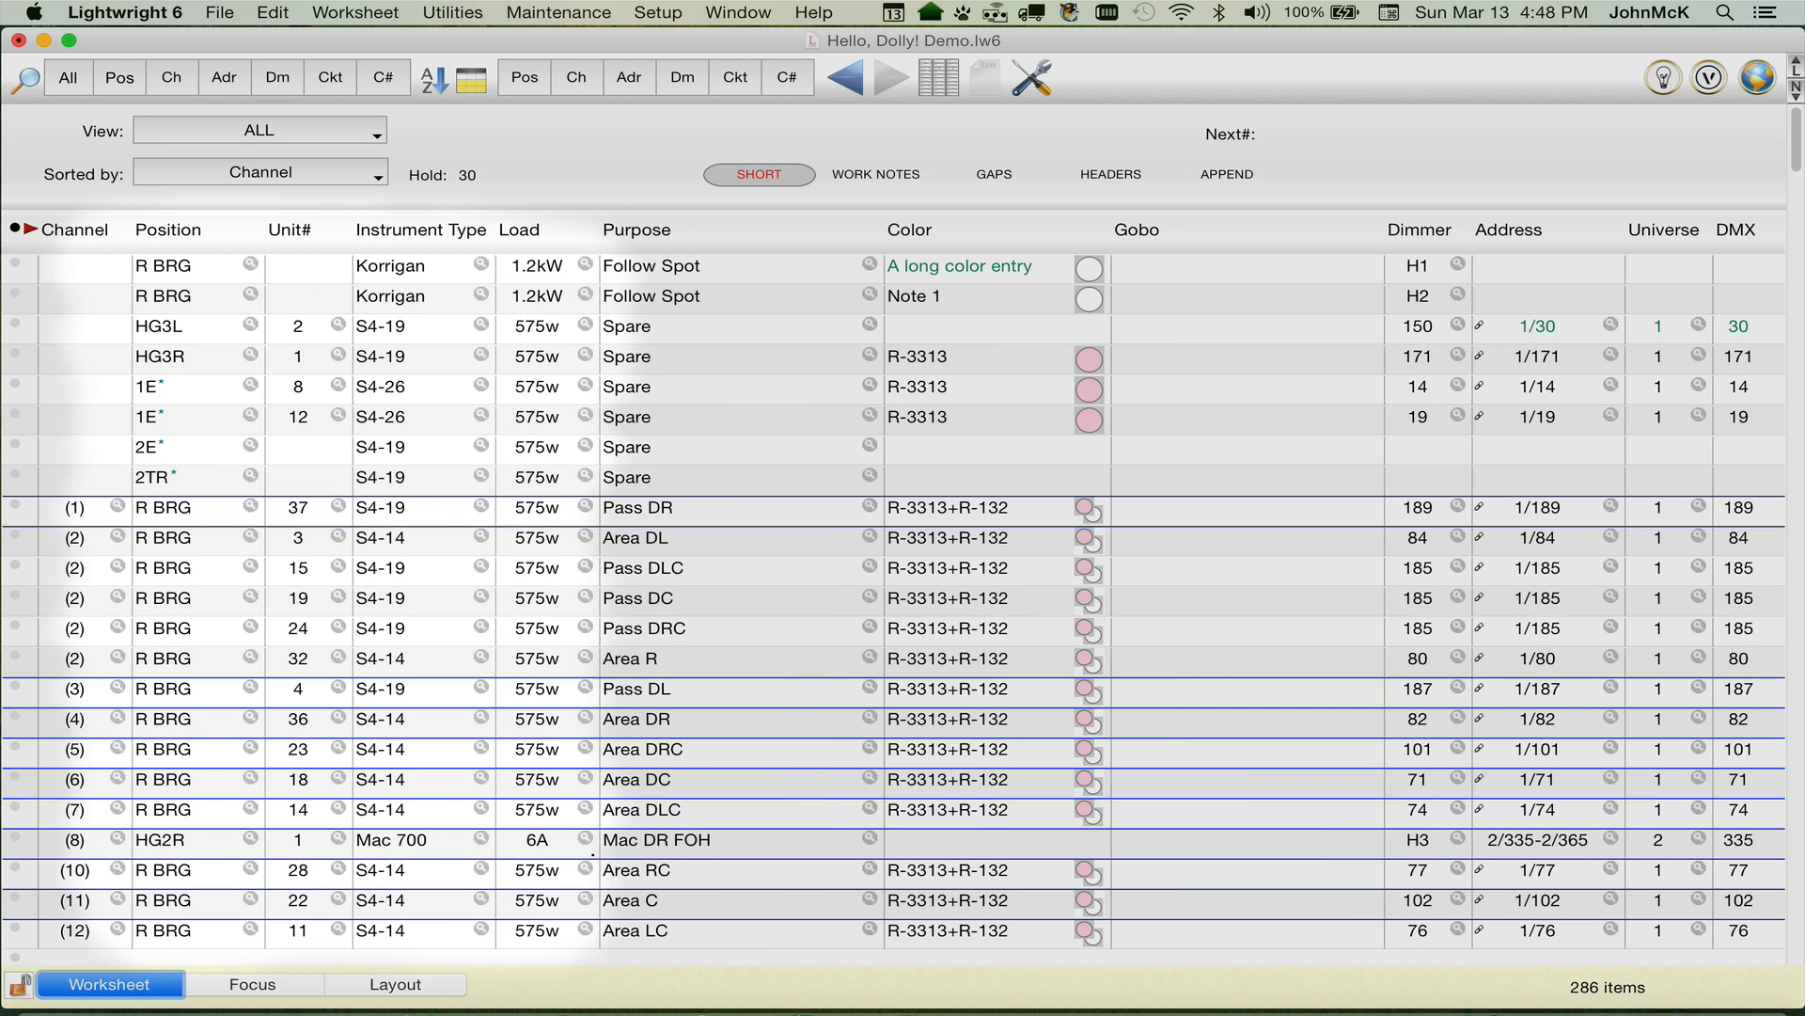
left_click(759, 174)
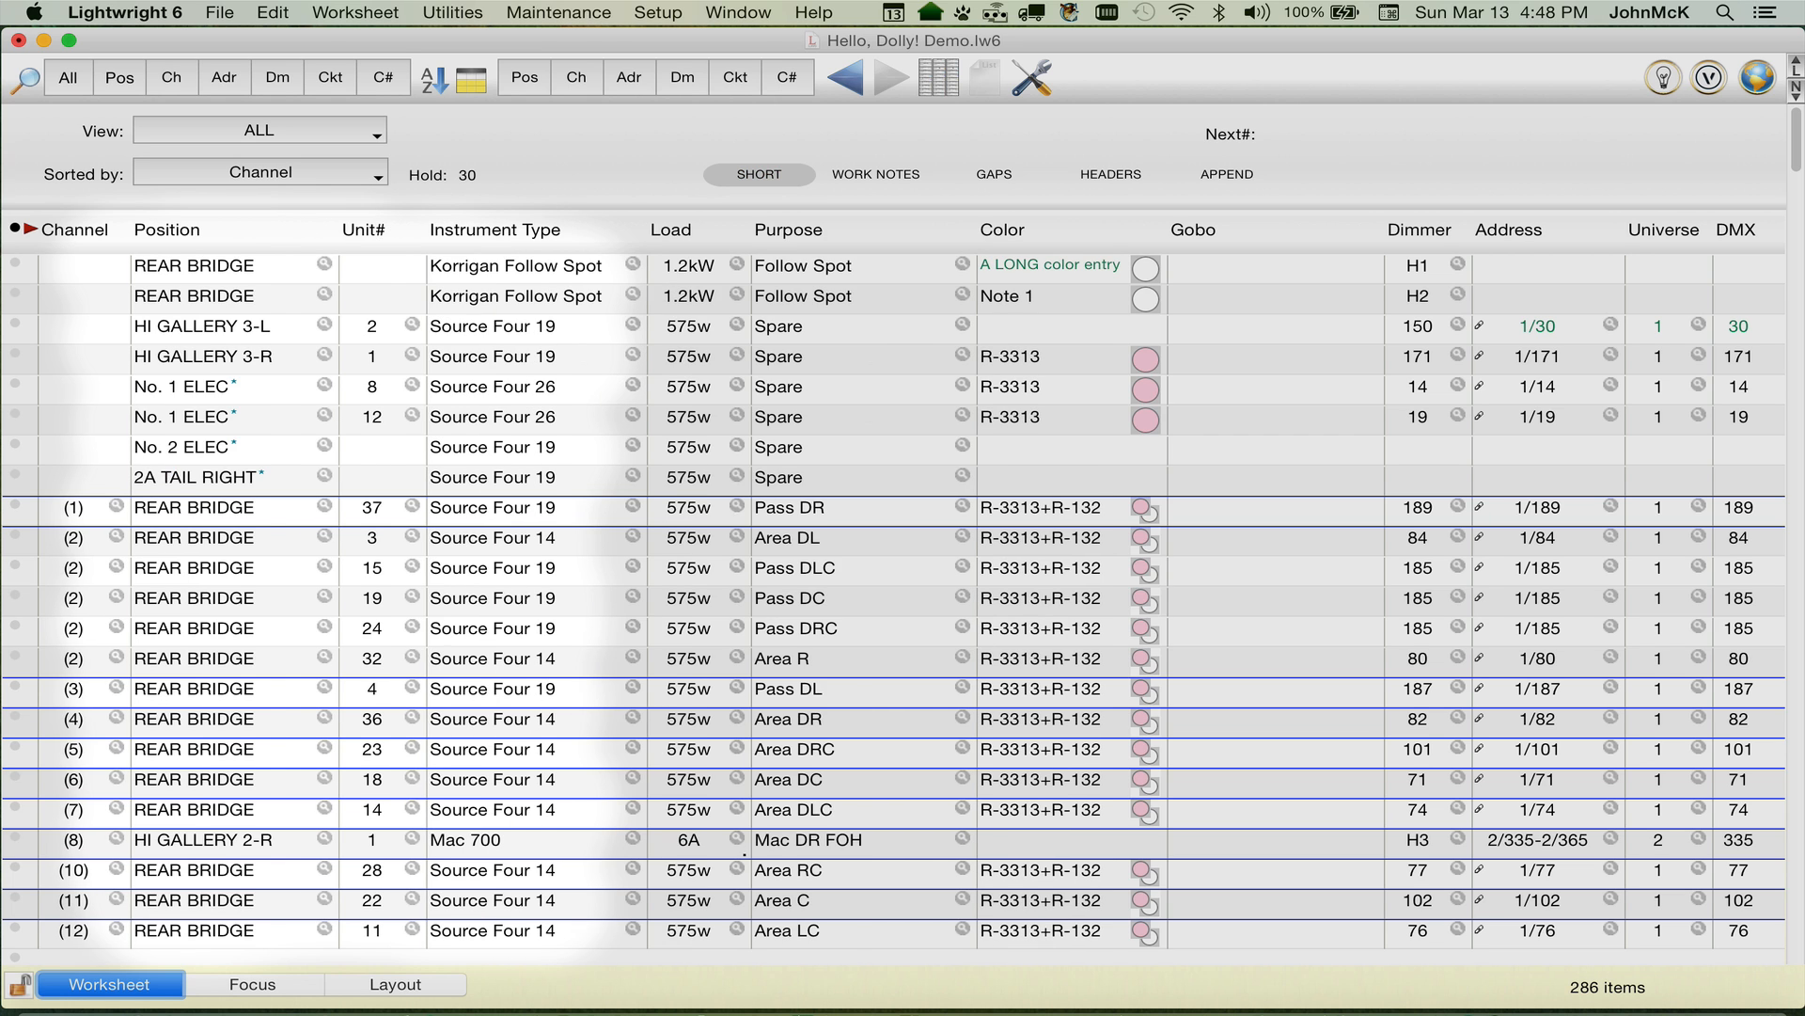
left_click(759, 175)
left_click(759, 175)
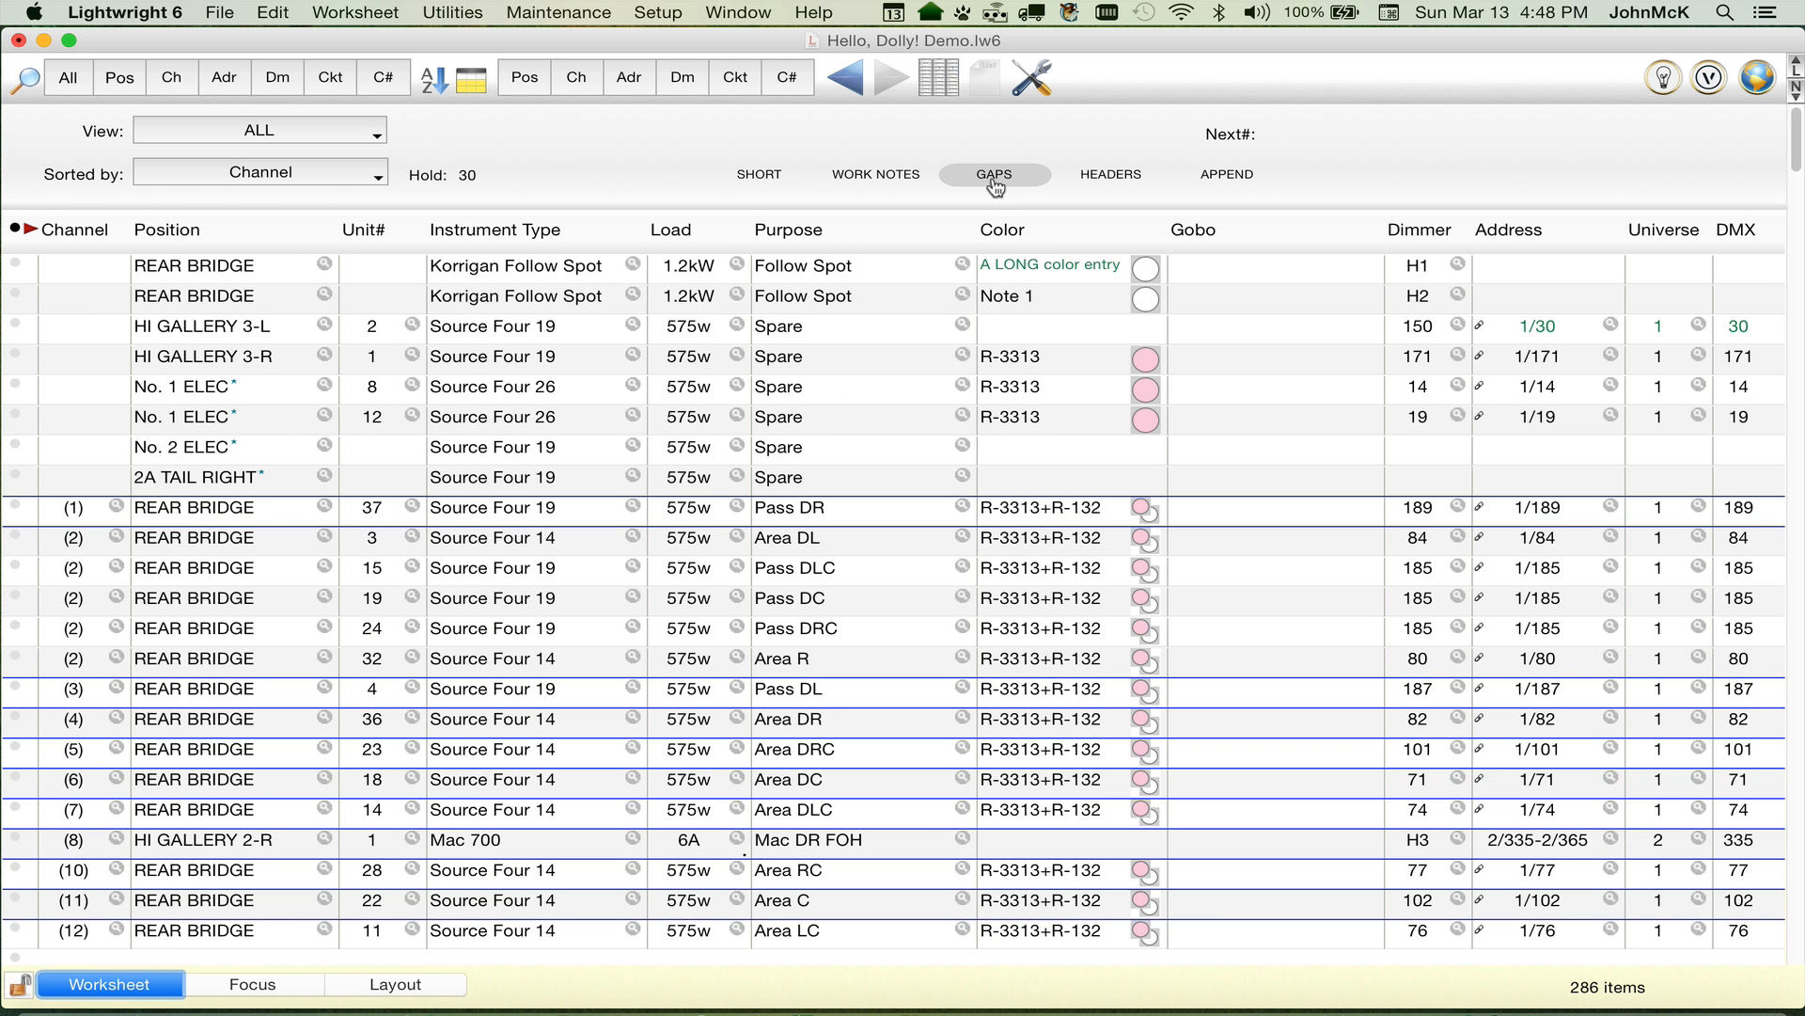
Step: Turn on the gaps display and look through the channel list for free channels
left_click(996, 185)
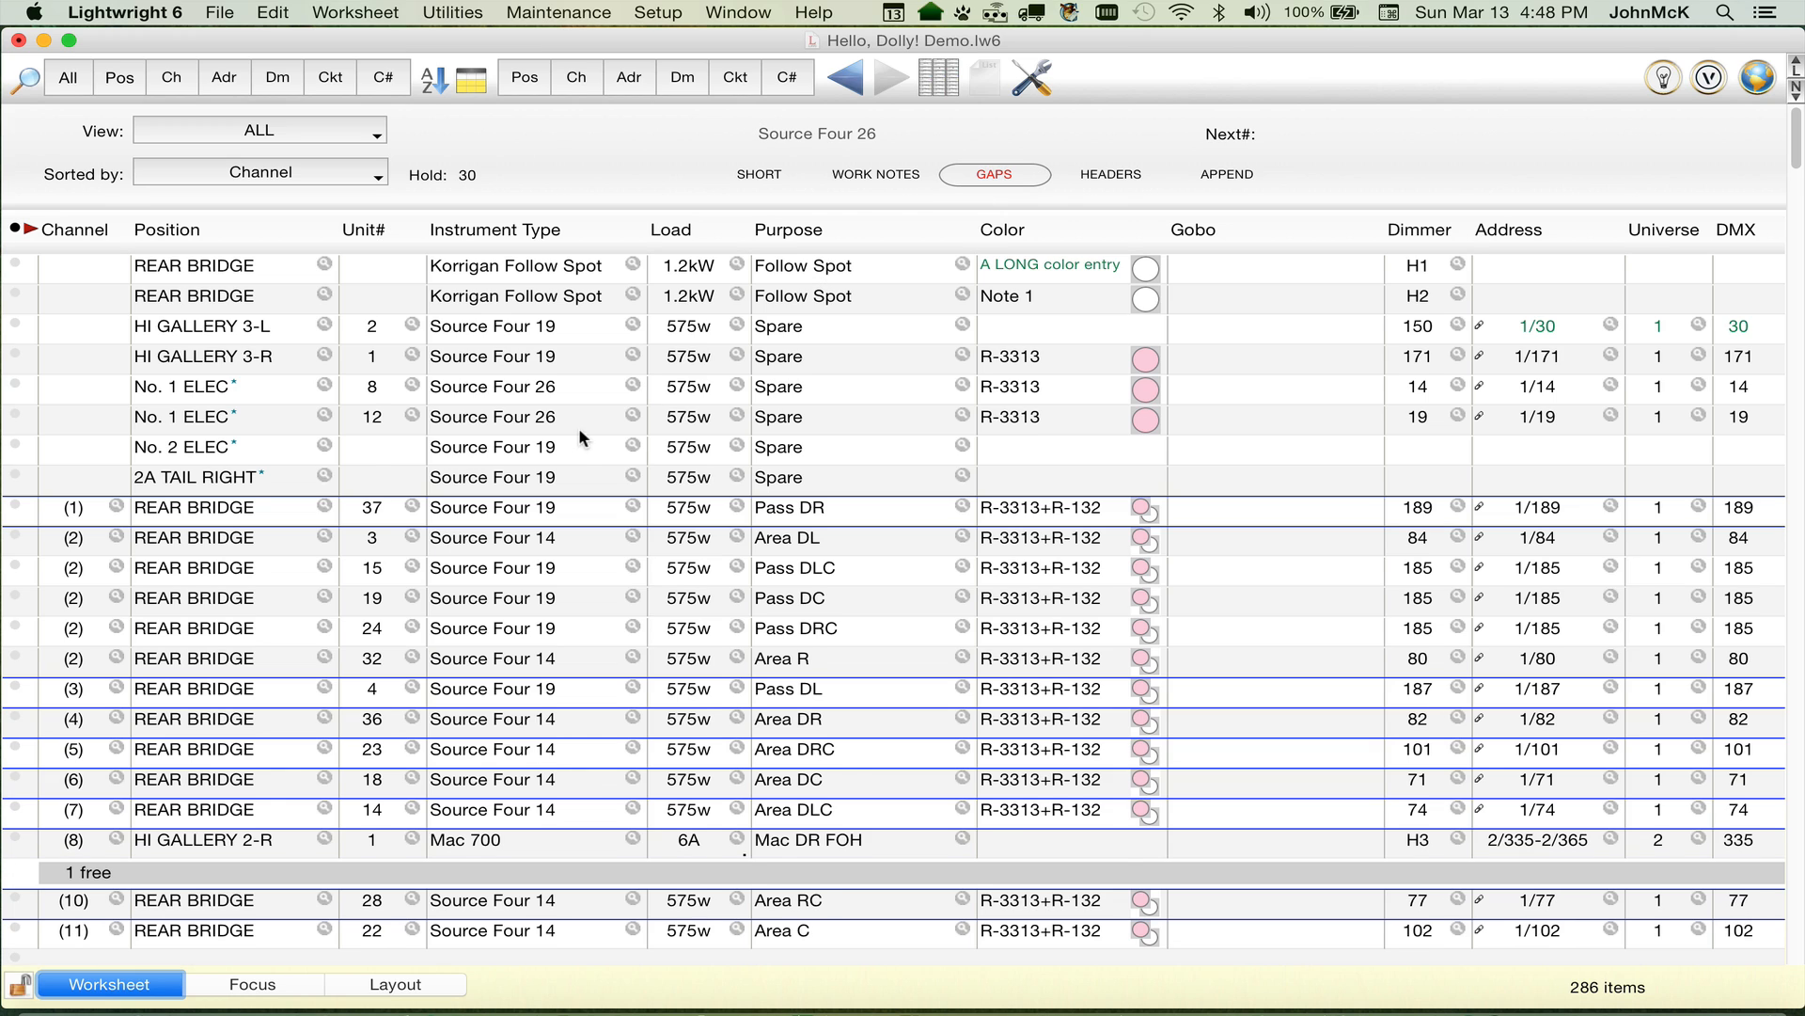
scroll(574, 432, "down", 3)
scroll(573, 432, "down", 4)
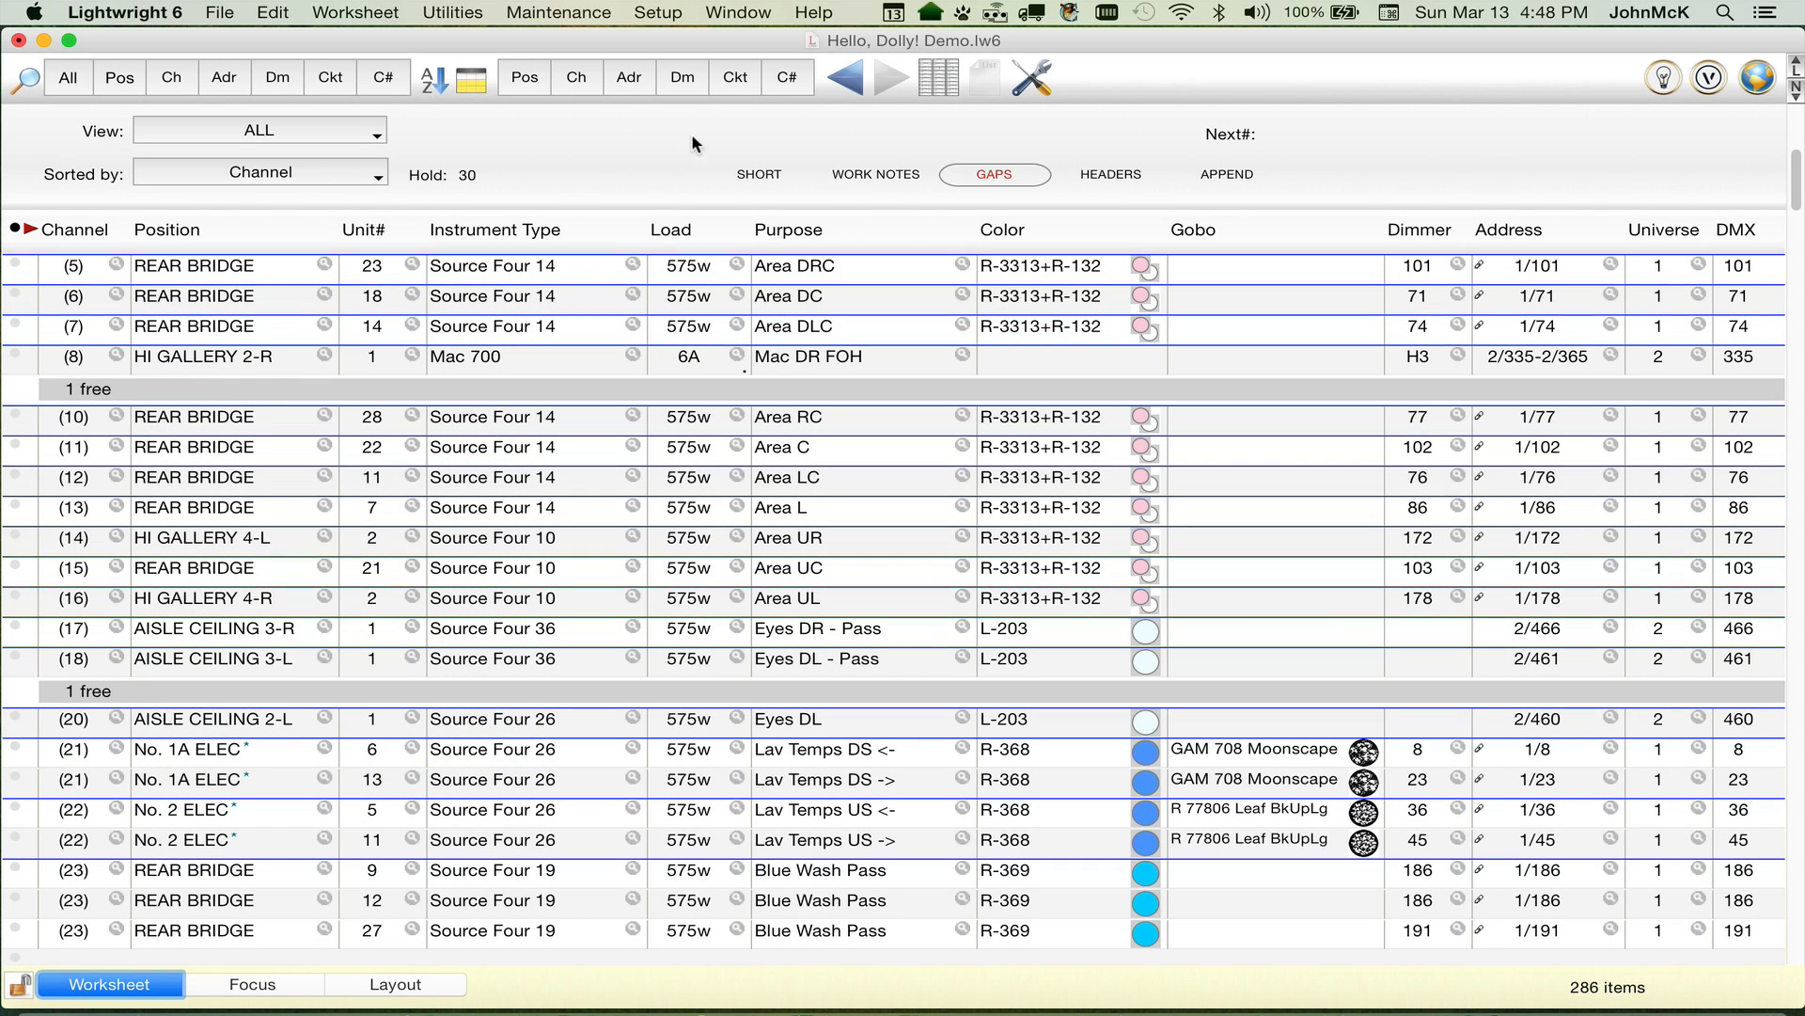
Step: Sort the worksheet by position, with headers shown and gaps hidden
left_click(532, 81)
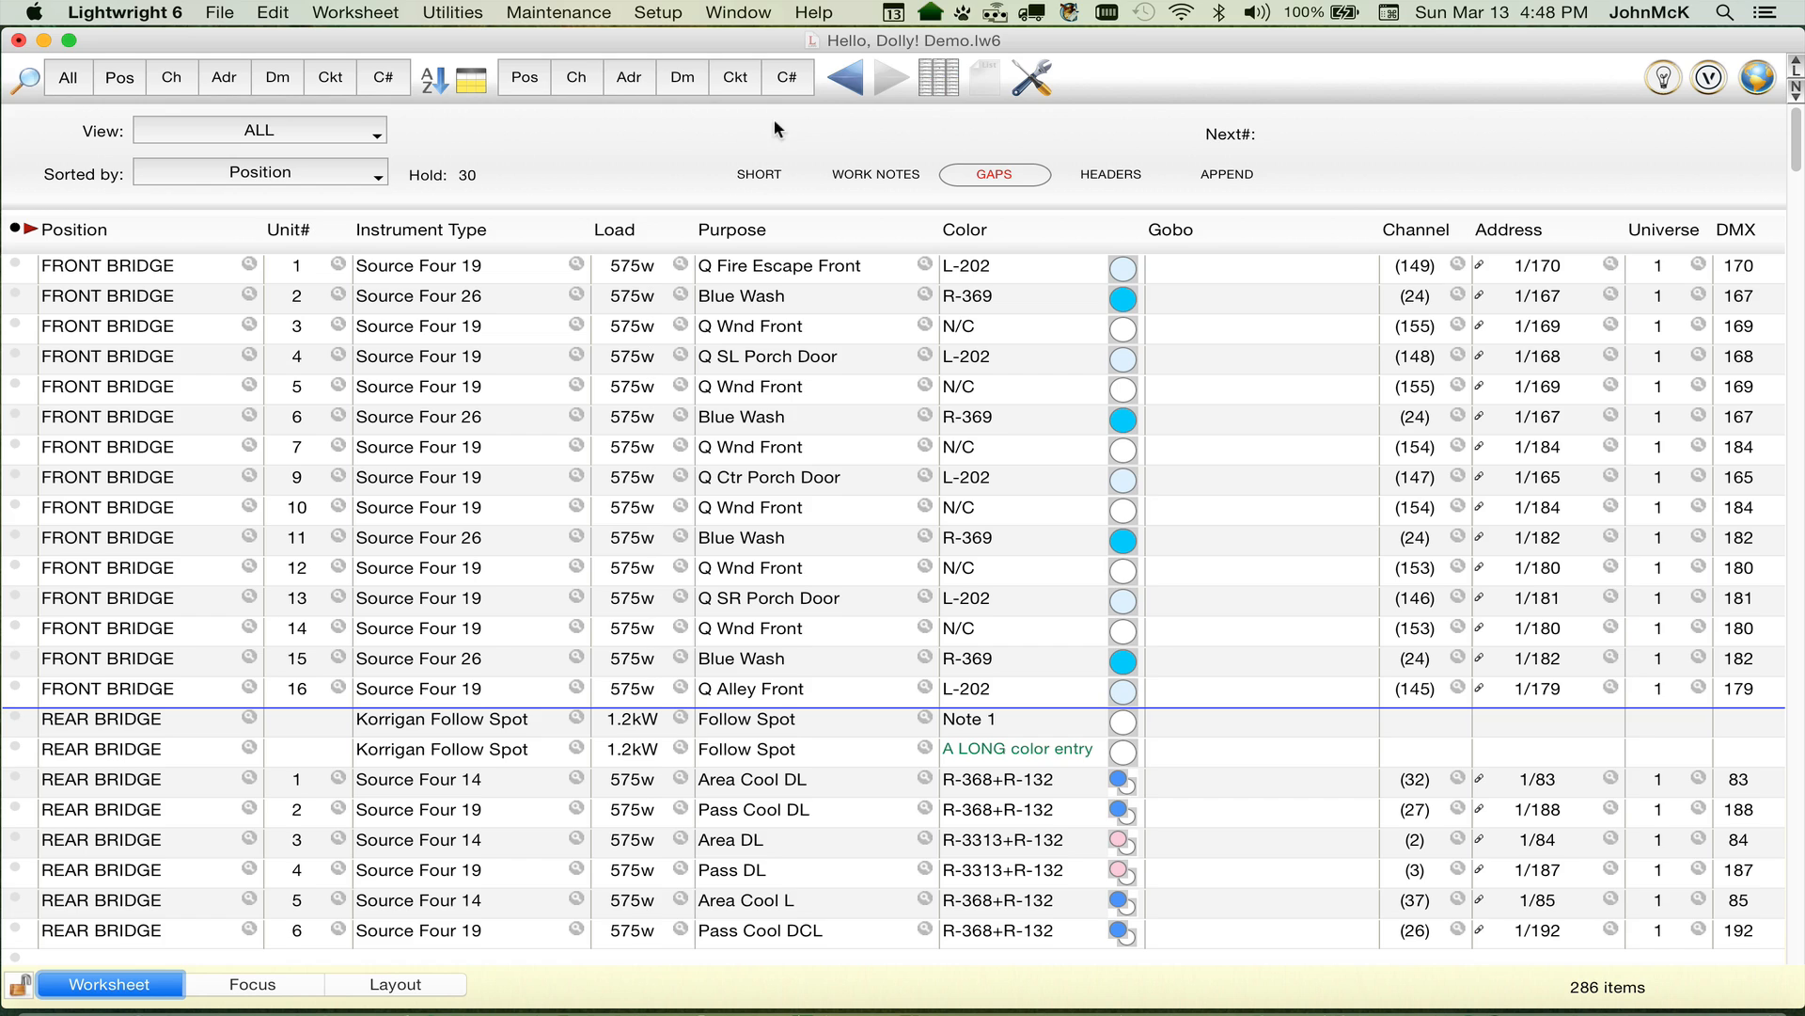
left_click(1111, 174)
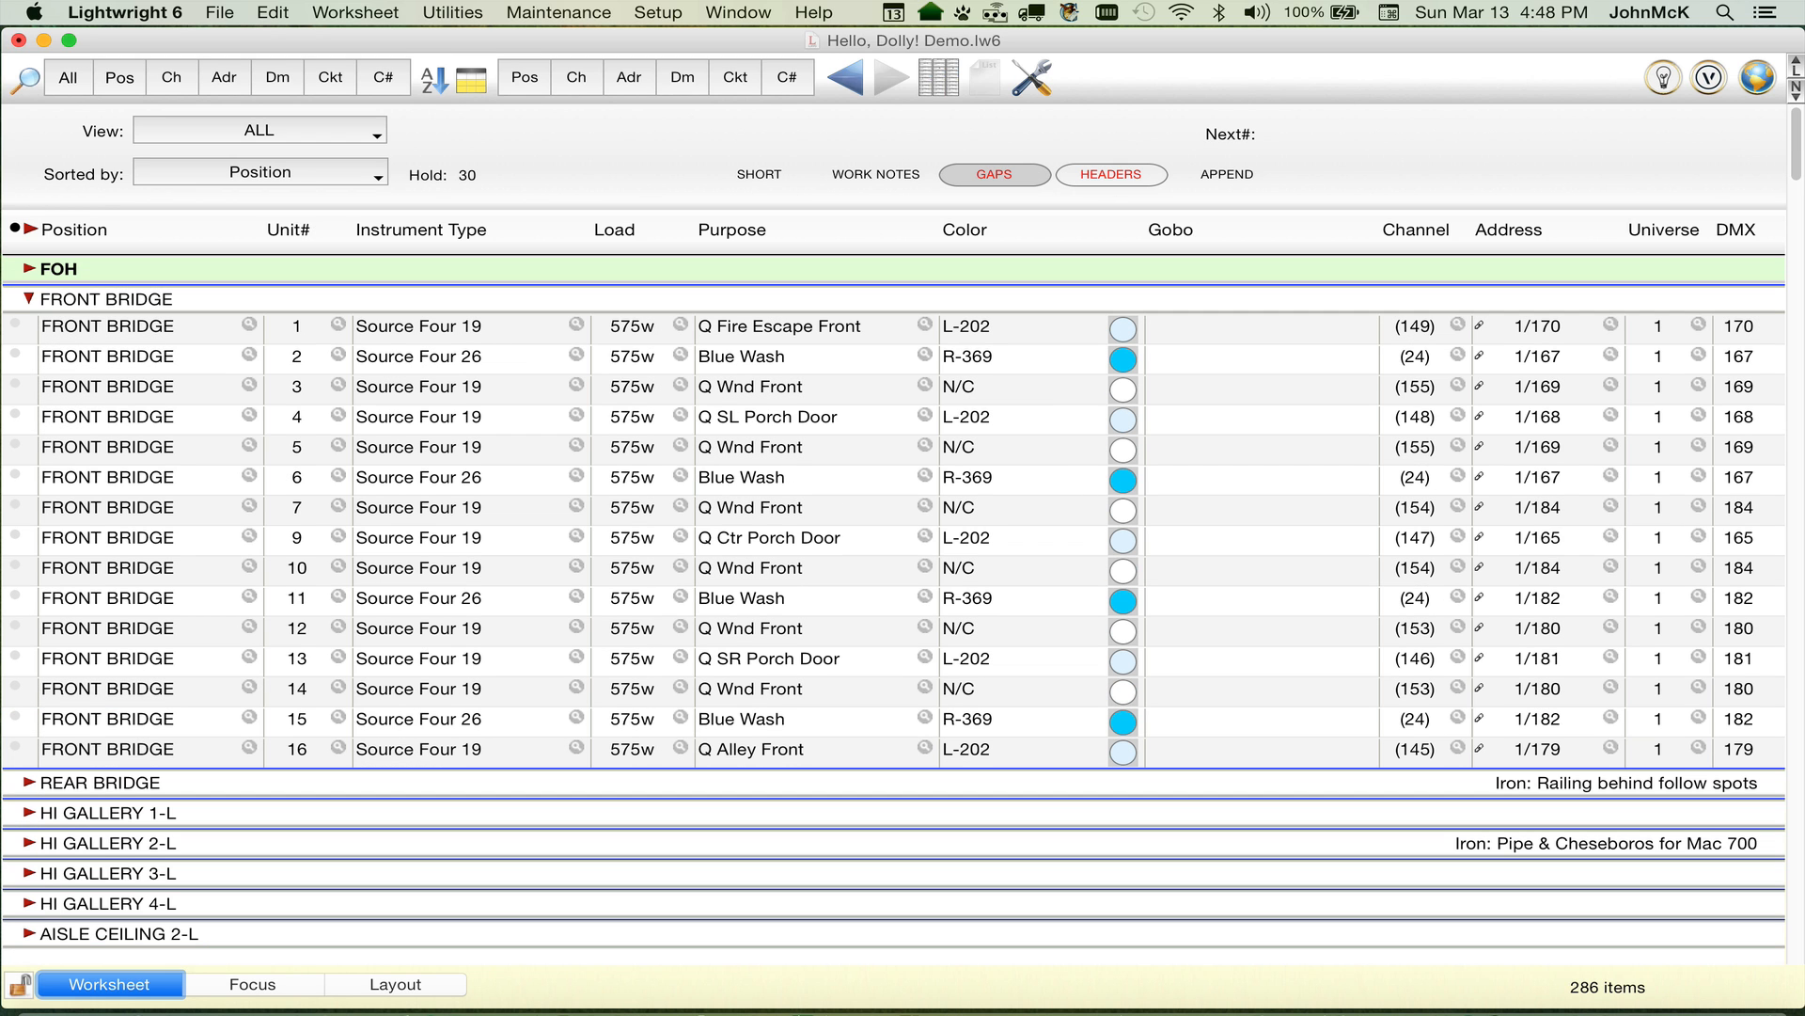
Step: Open and close the FRONT BRIDGE and REAR BRIDGE headers, then expand and collapse the entire FOH group
left_click(28, 299)
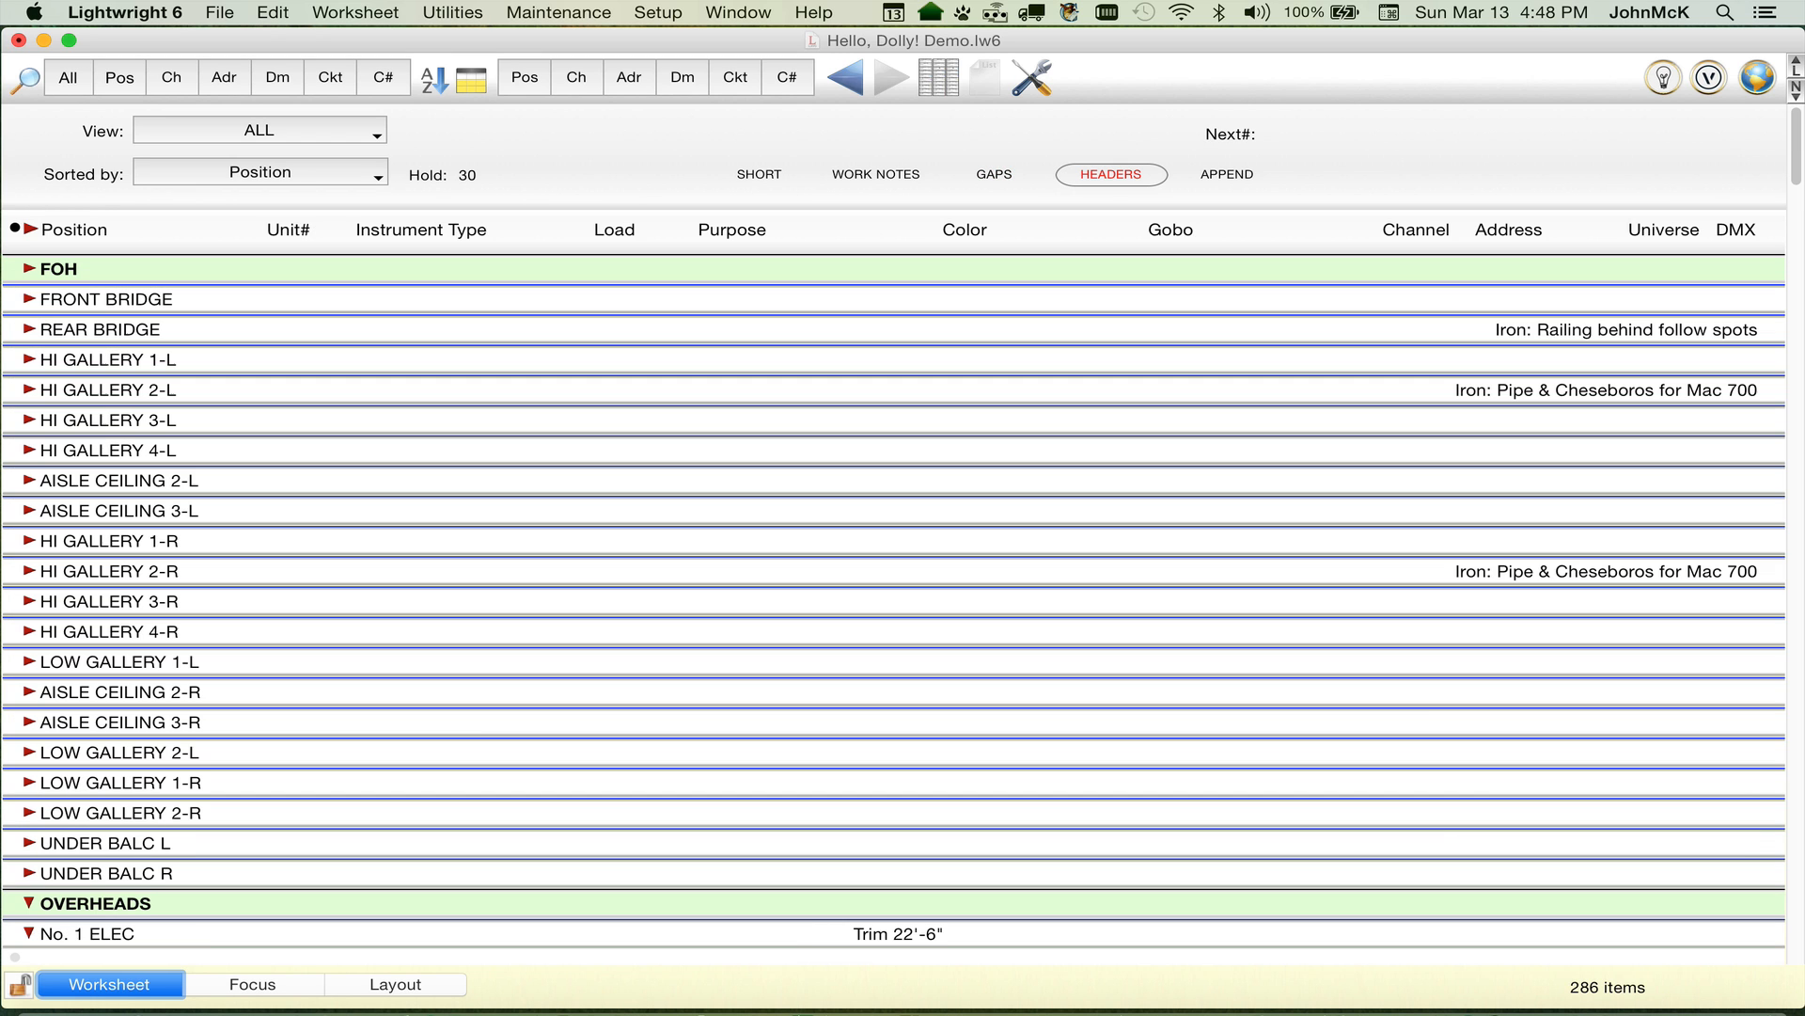
left_click(28, 299)
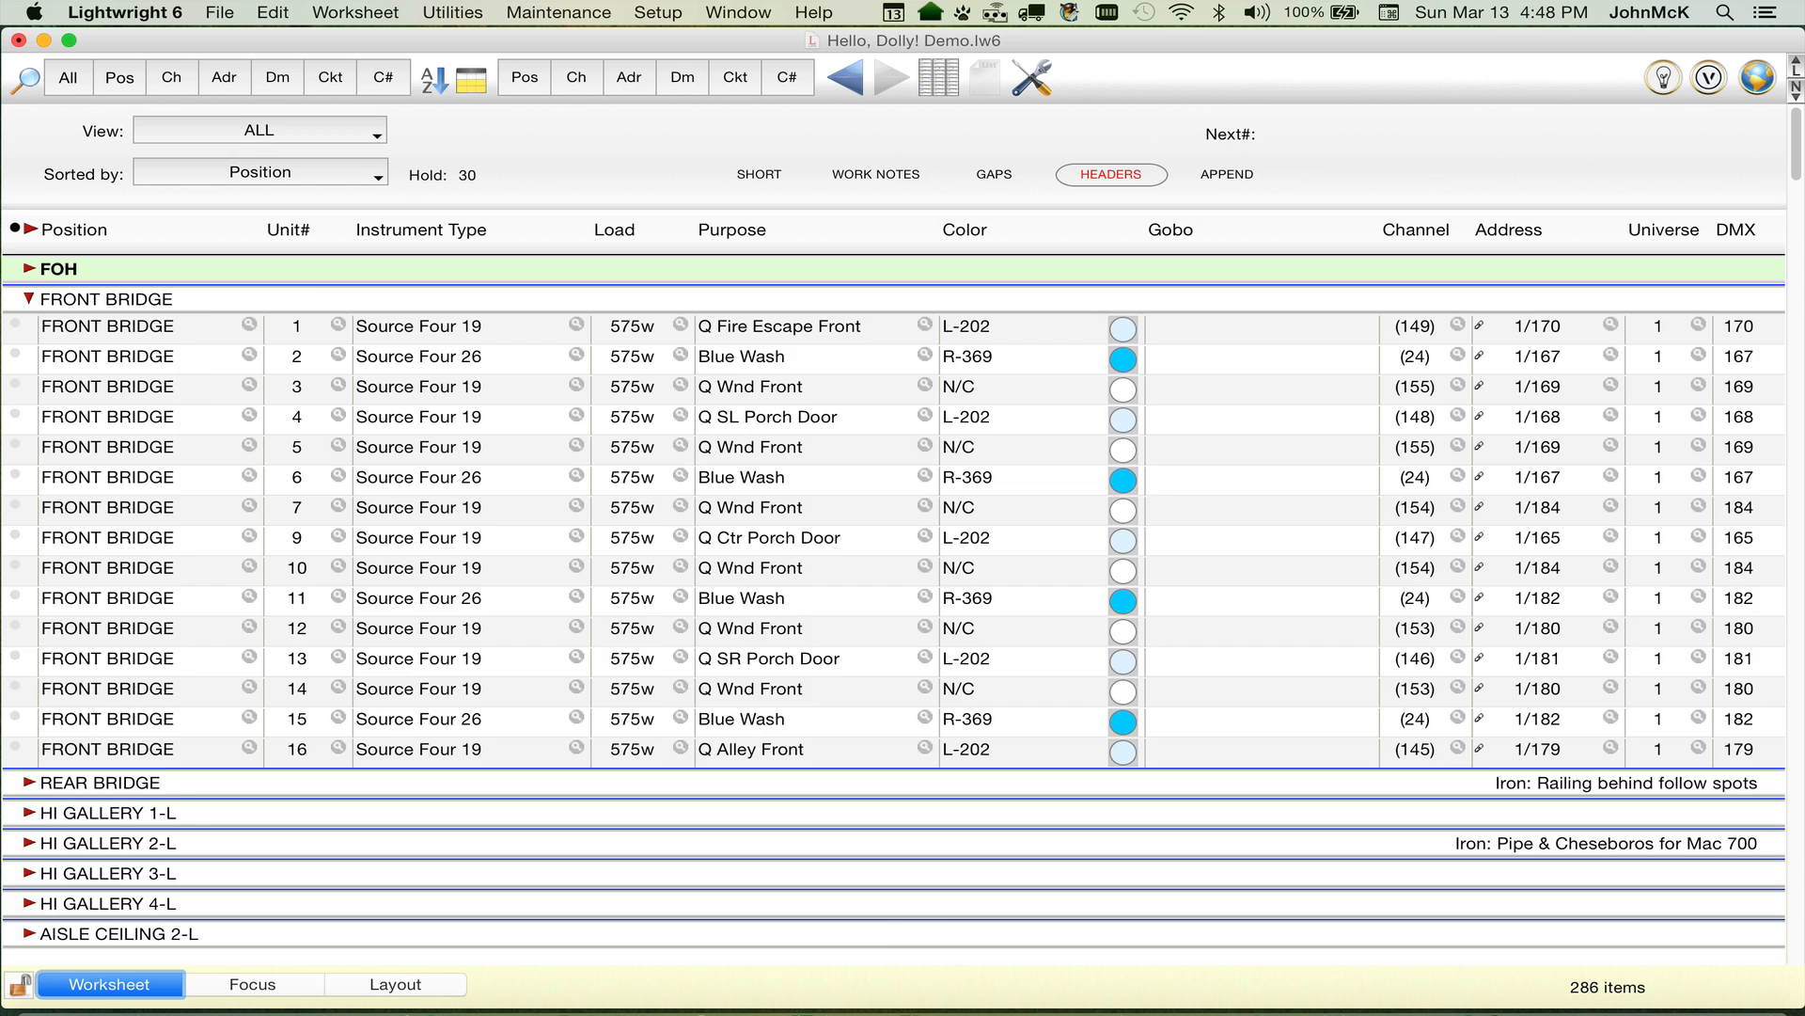
left_click(28, 299)
left_click(29, 329)
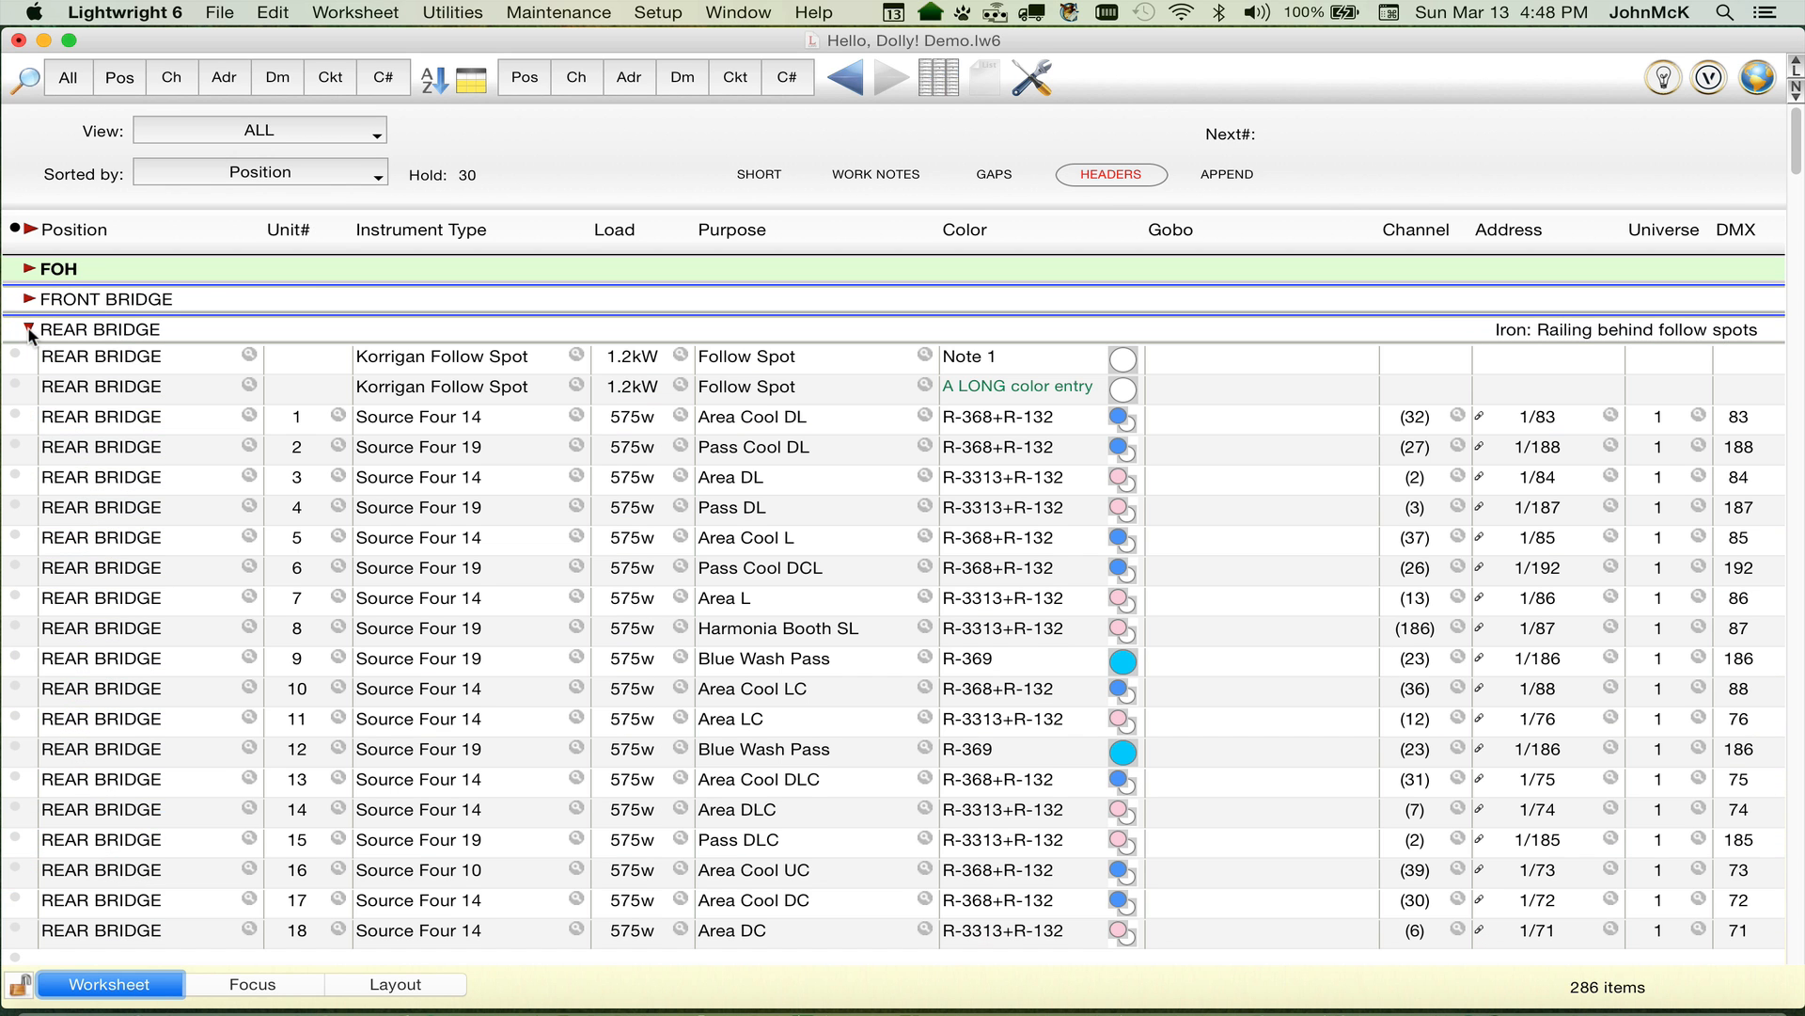
left_click(30, 329)
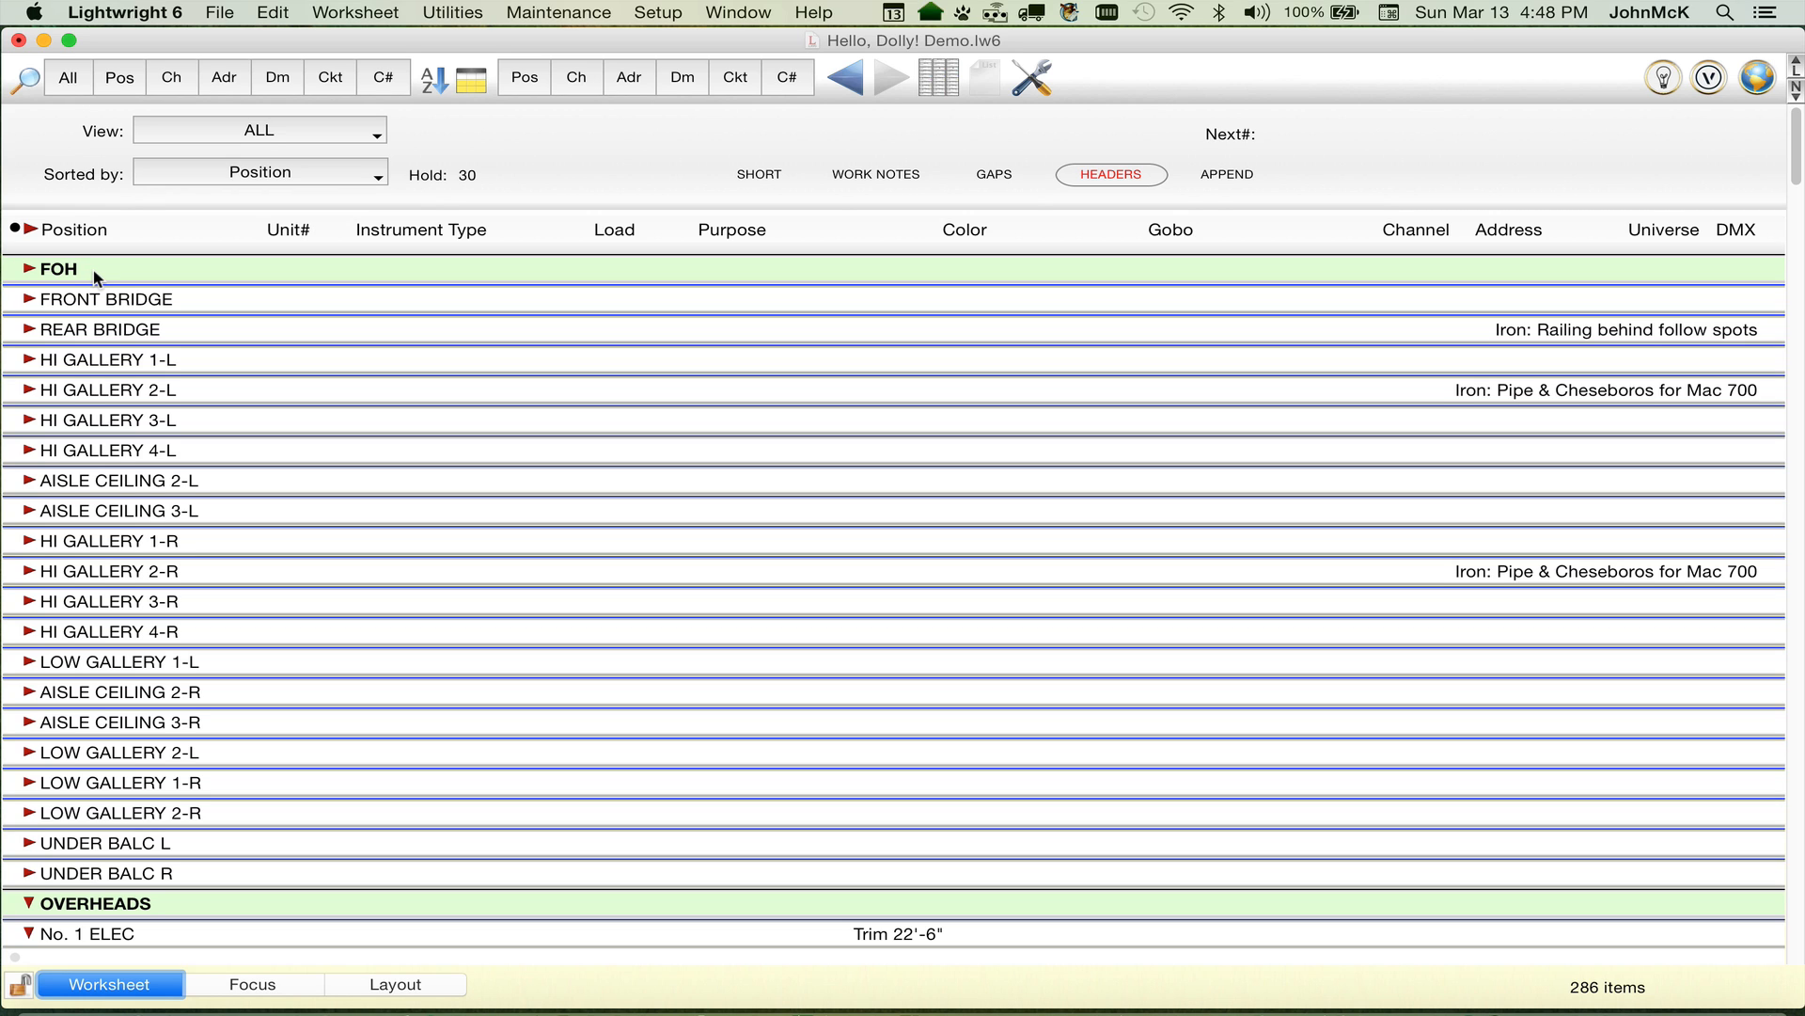
left_click(29, 270)
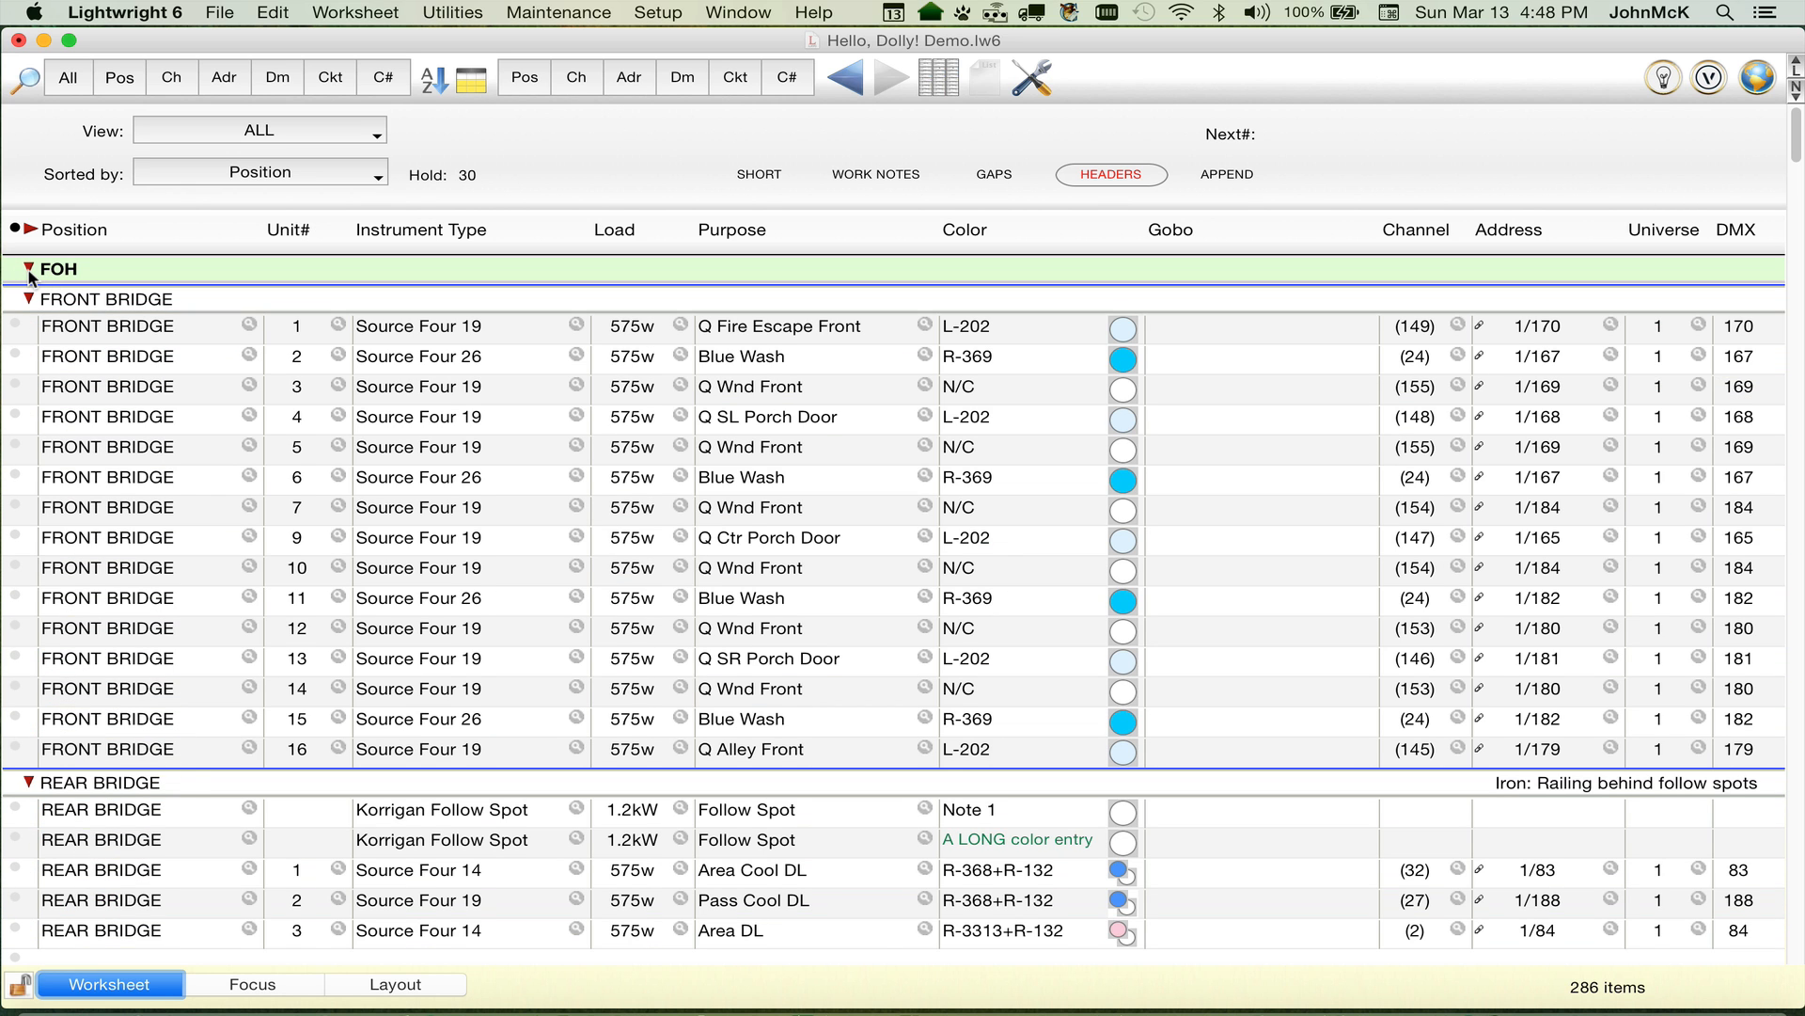
left_click(29, 270)
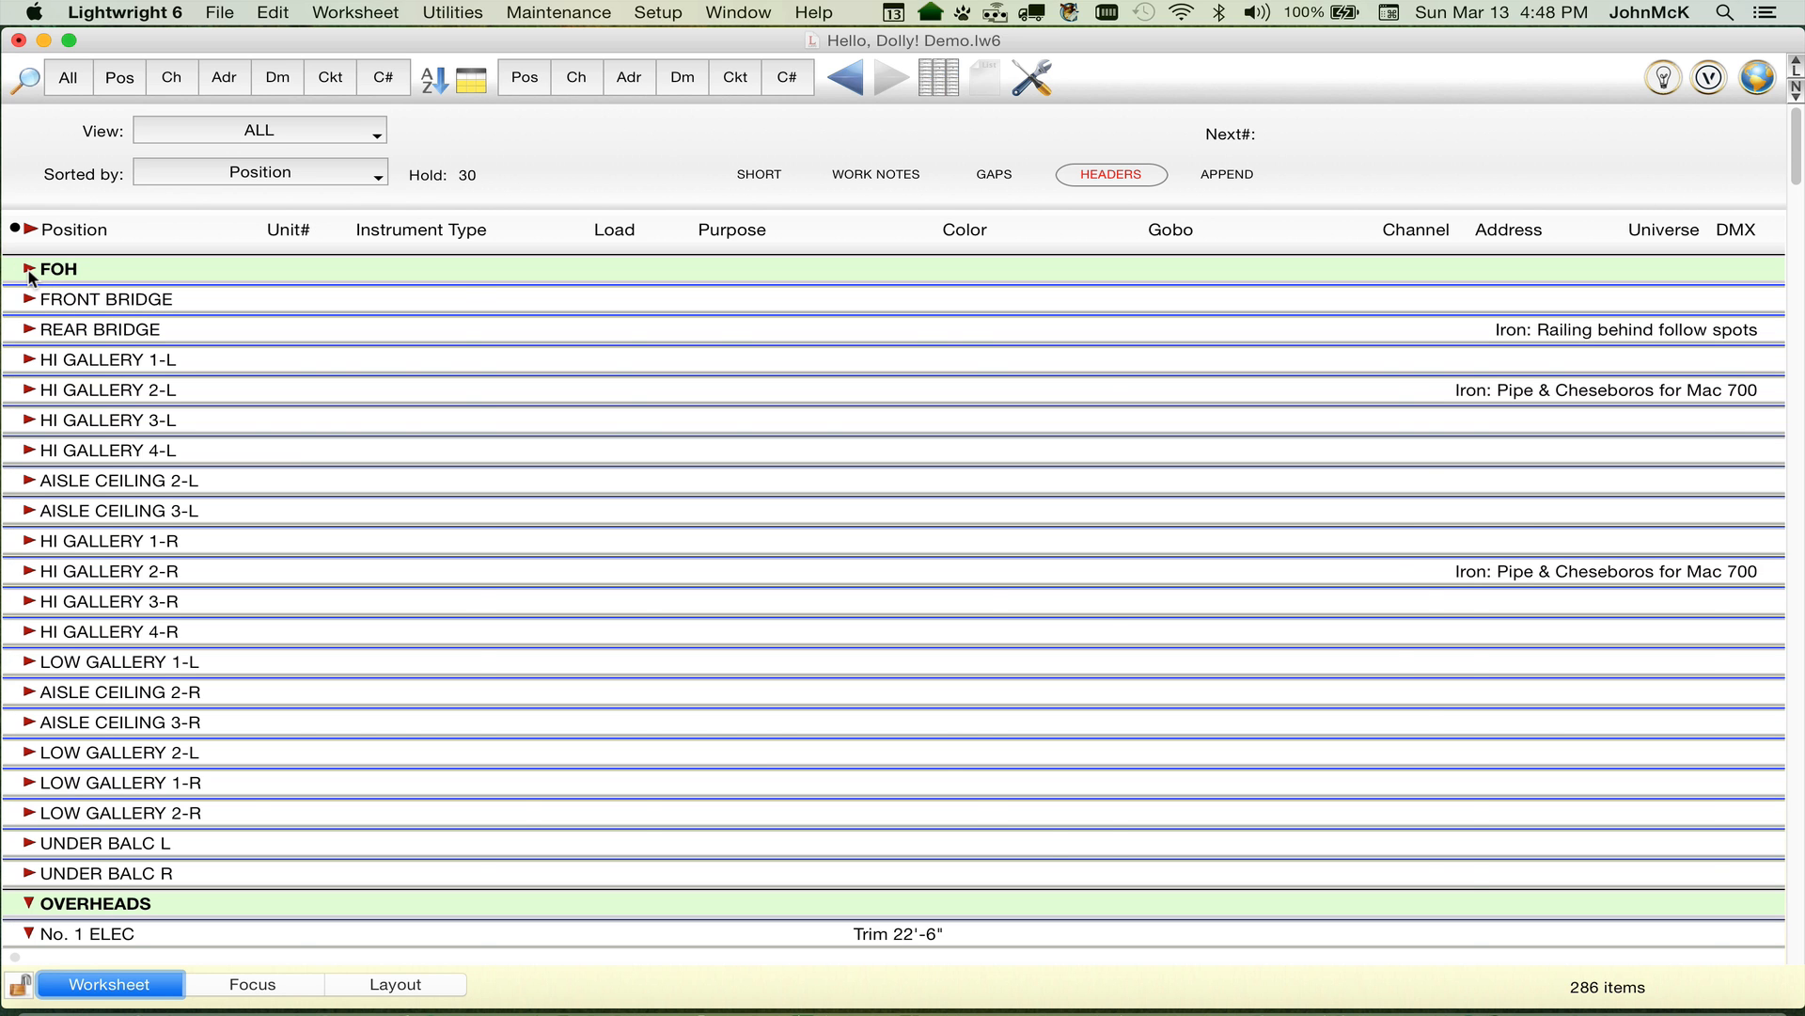
Step: Collapse every position header in the worksheet and expand only HI GALLERY 2-L
key("super+alt+Right")
key("super+alt+Left")
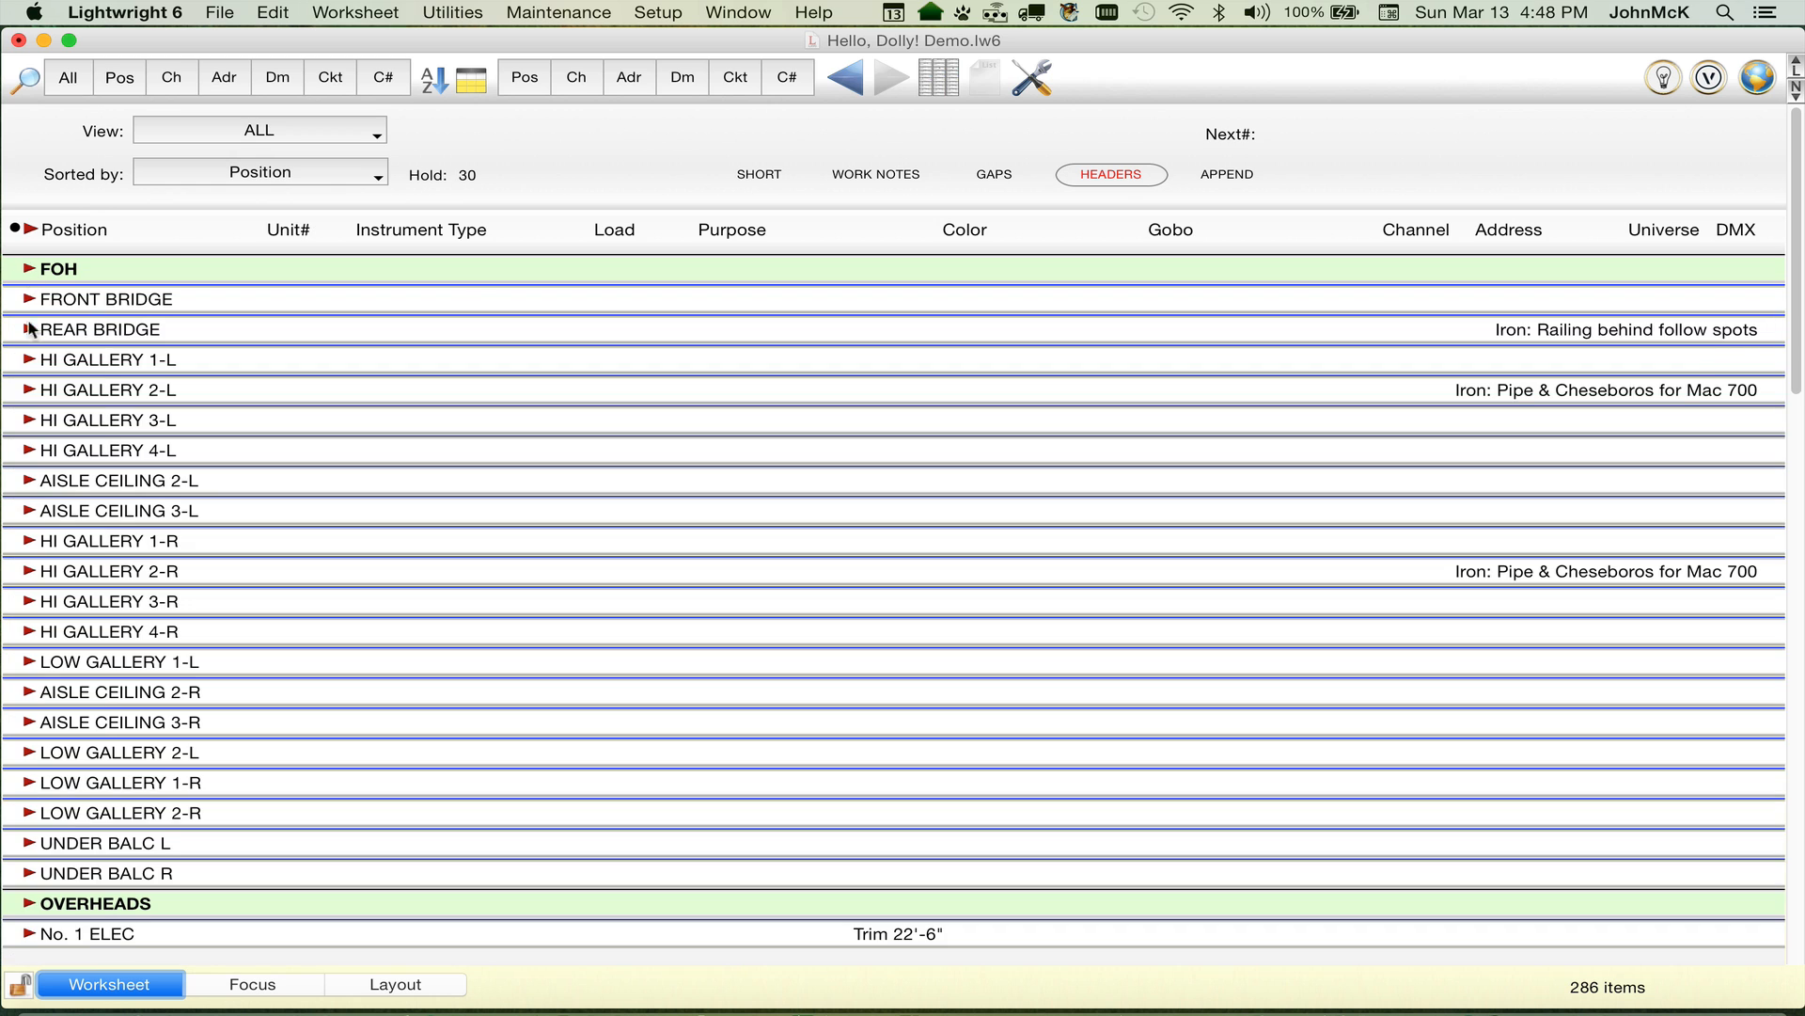
left_click(28, 389)
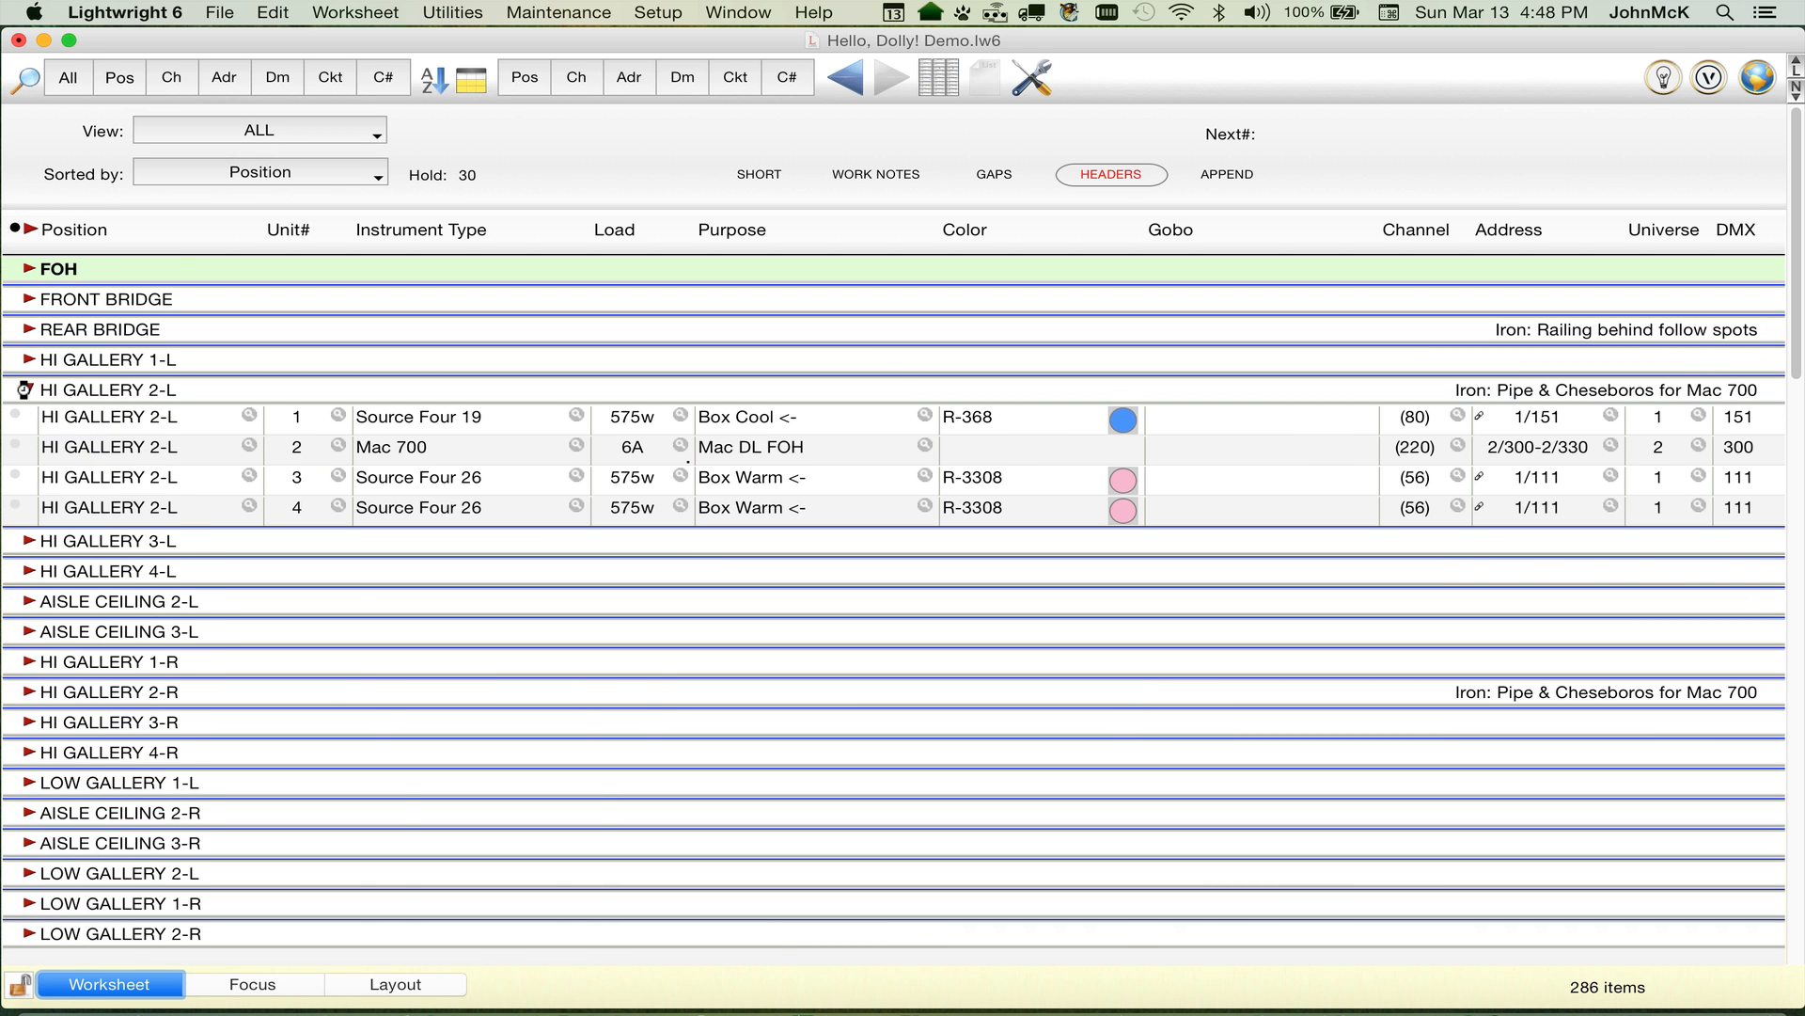
Step: Collapse HI GALLERY 2-L, expand every position header in the worksheet, and collapse them all again
left_click(28, 389)
key("super+alt+Right")
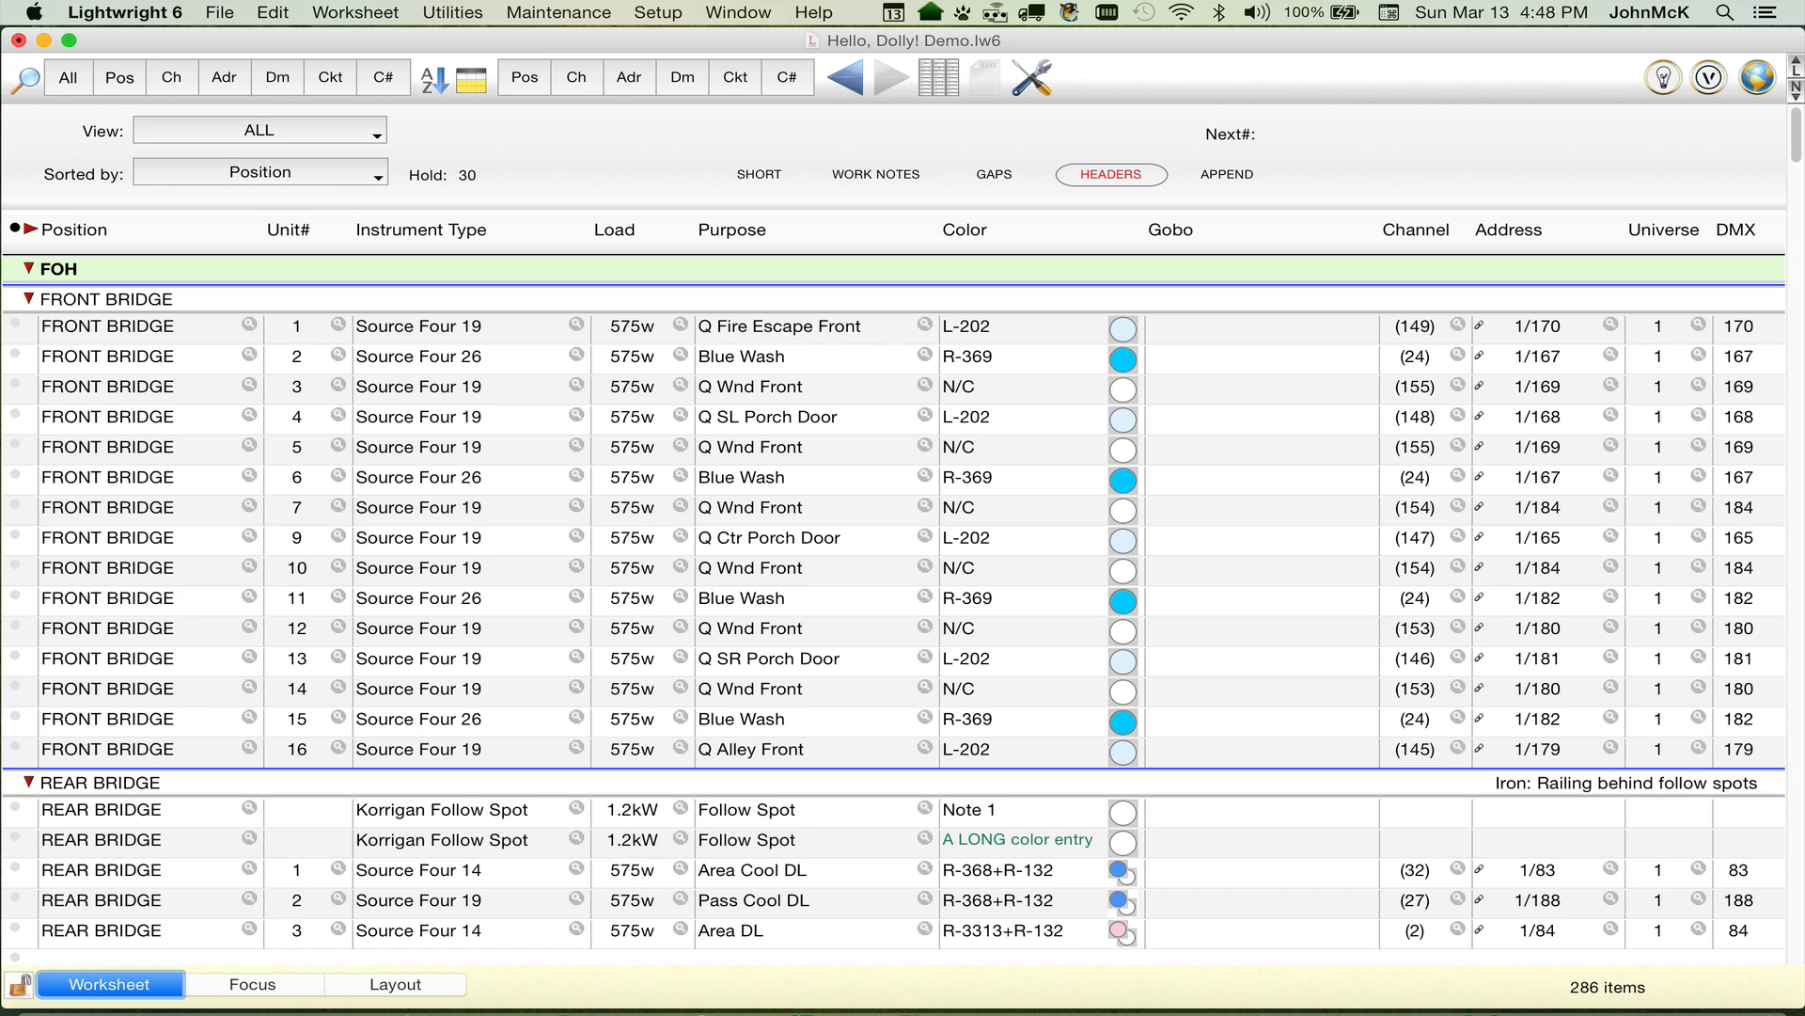
key("super+alt+Left")
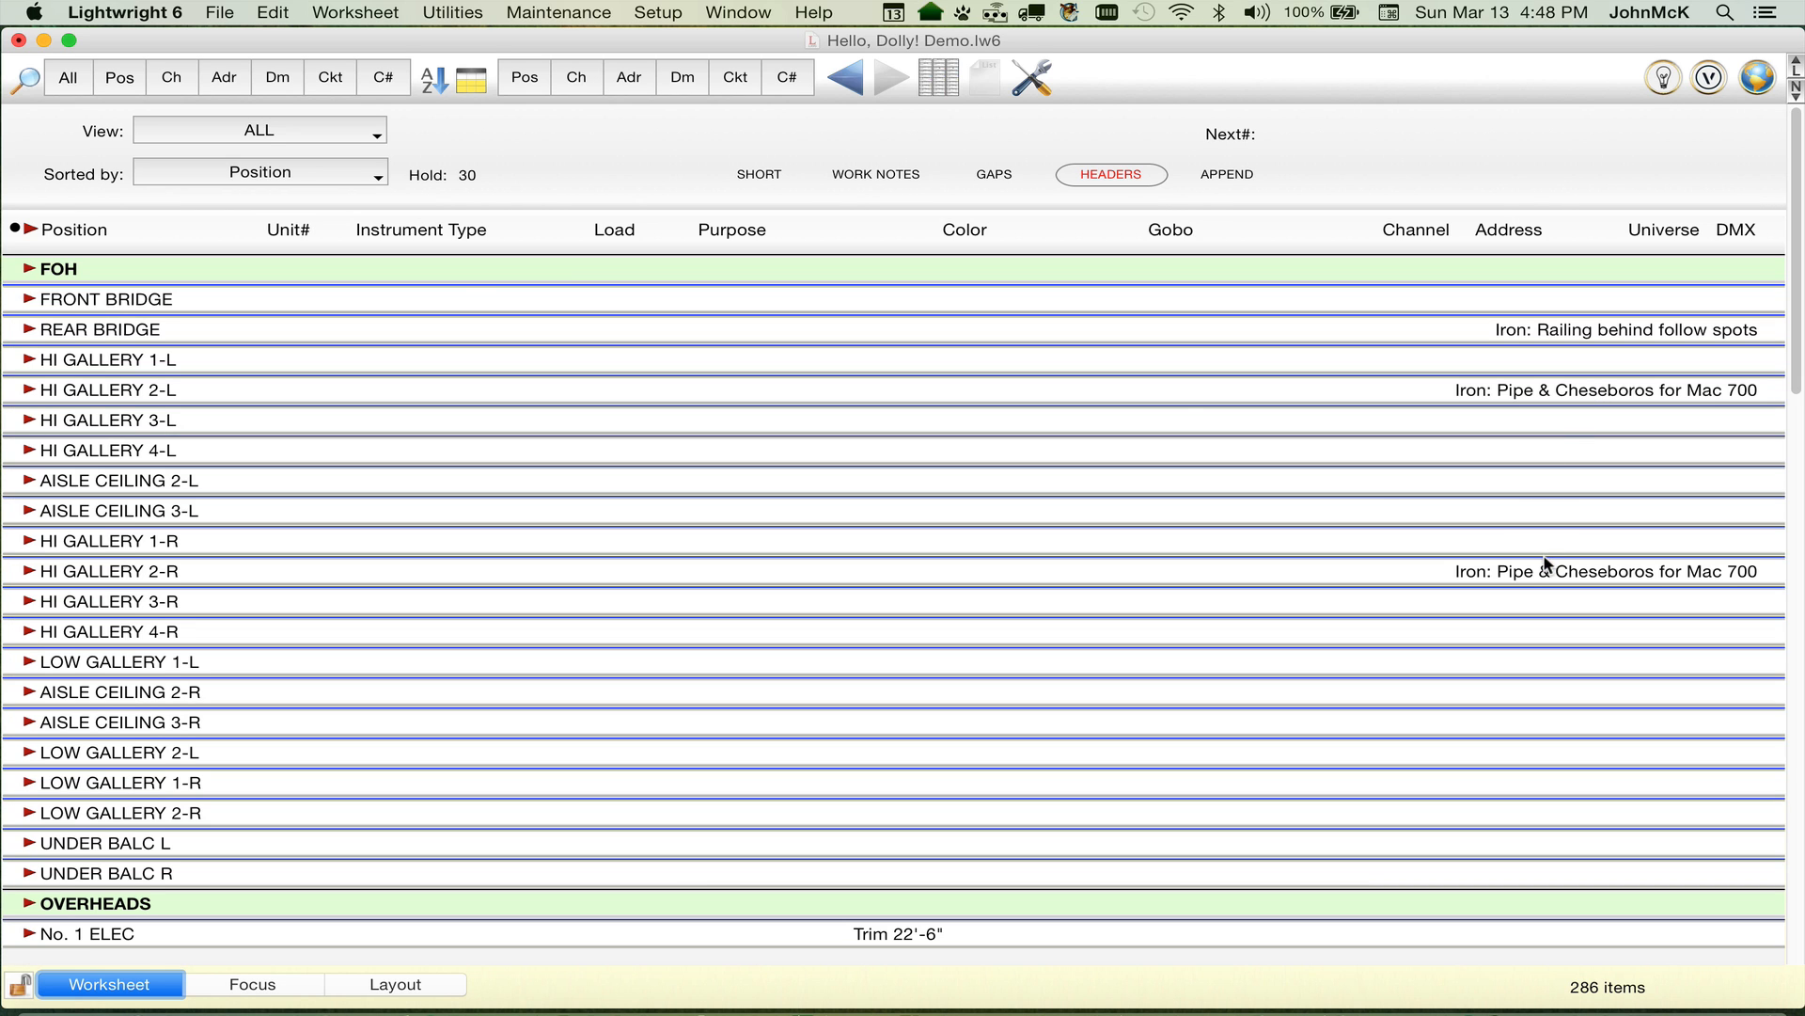
Step: Open the position maintenance list from the FOH header and review the families, short names and trim notes
double_click(809, 272)
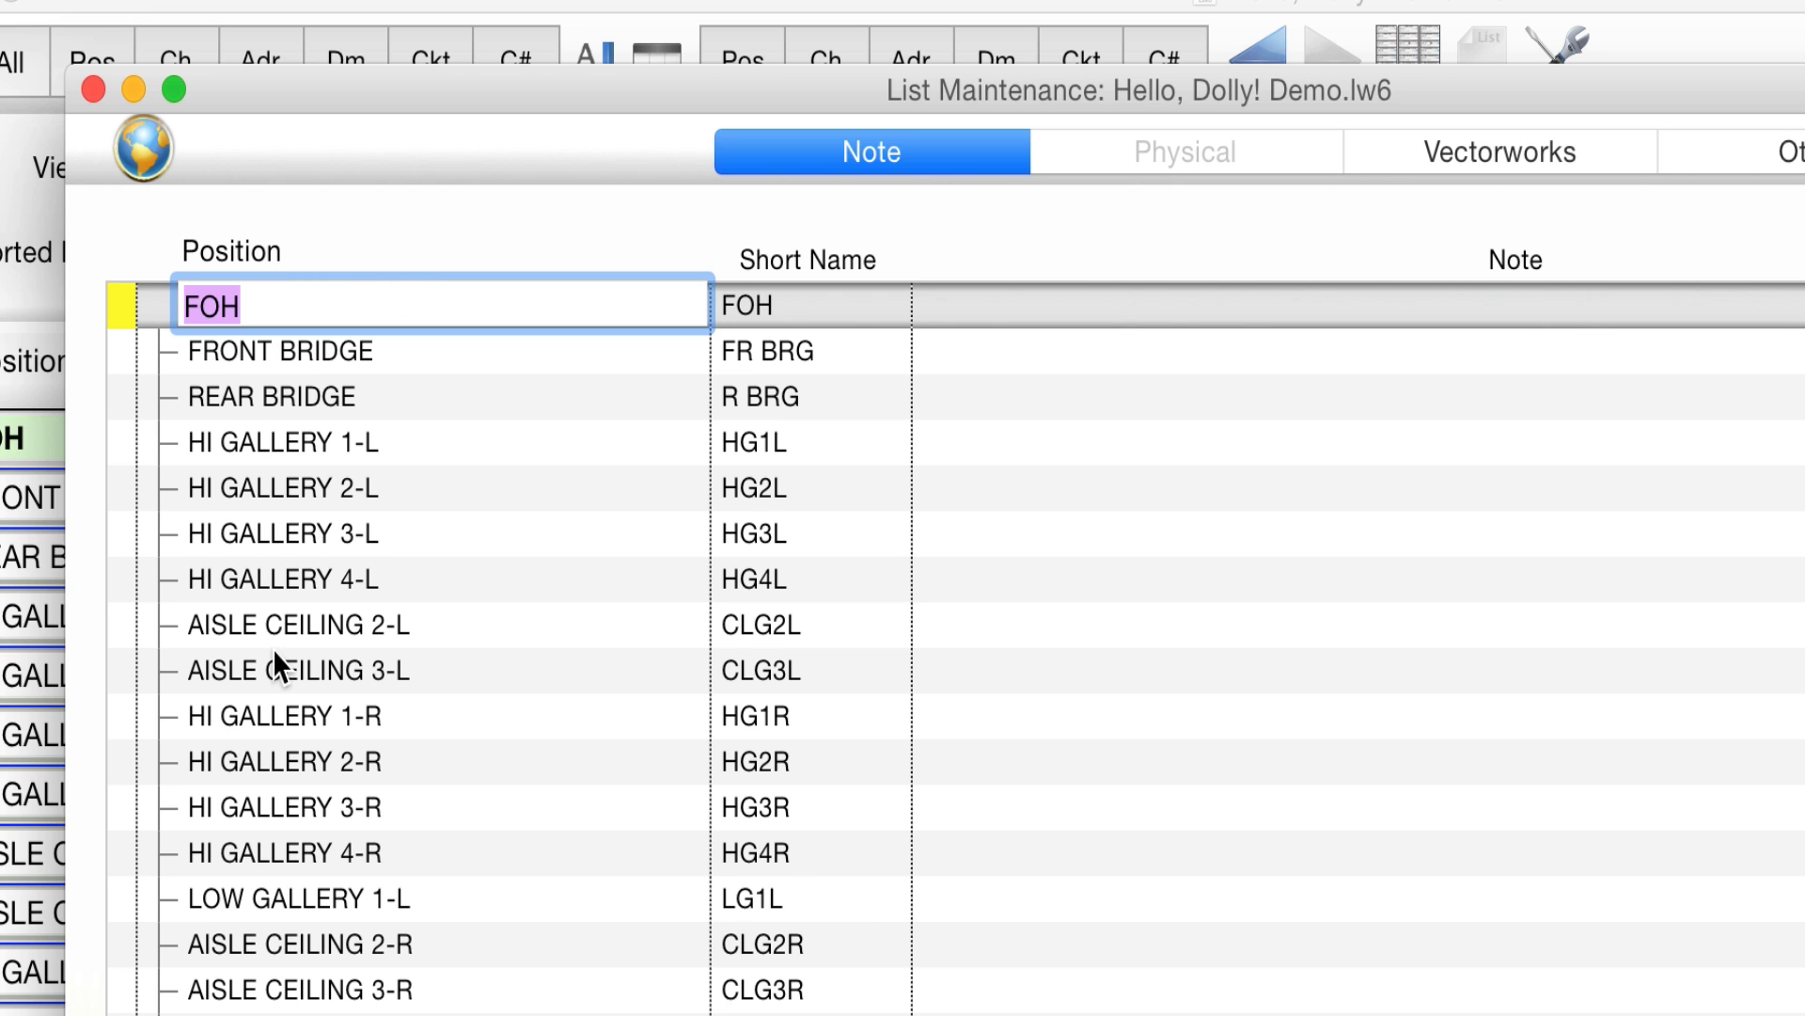
scroll(267, 794, "down", 7)
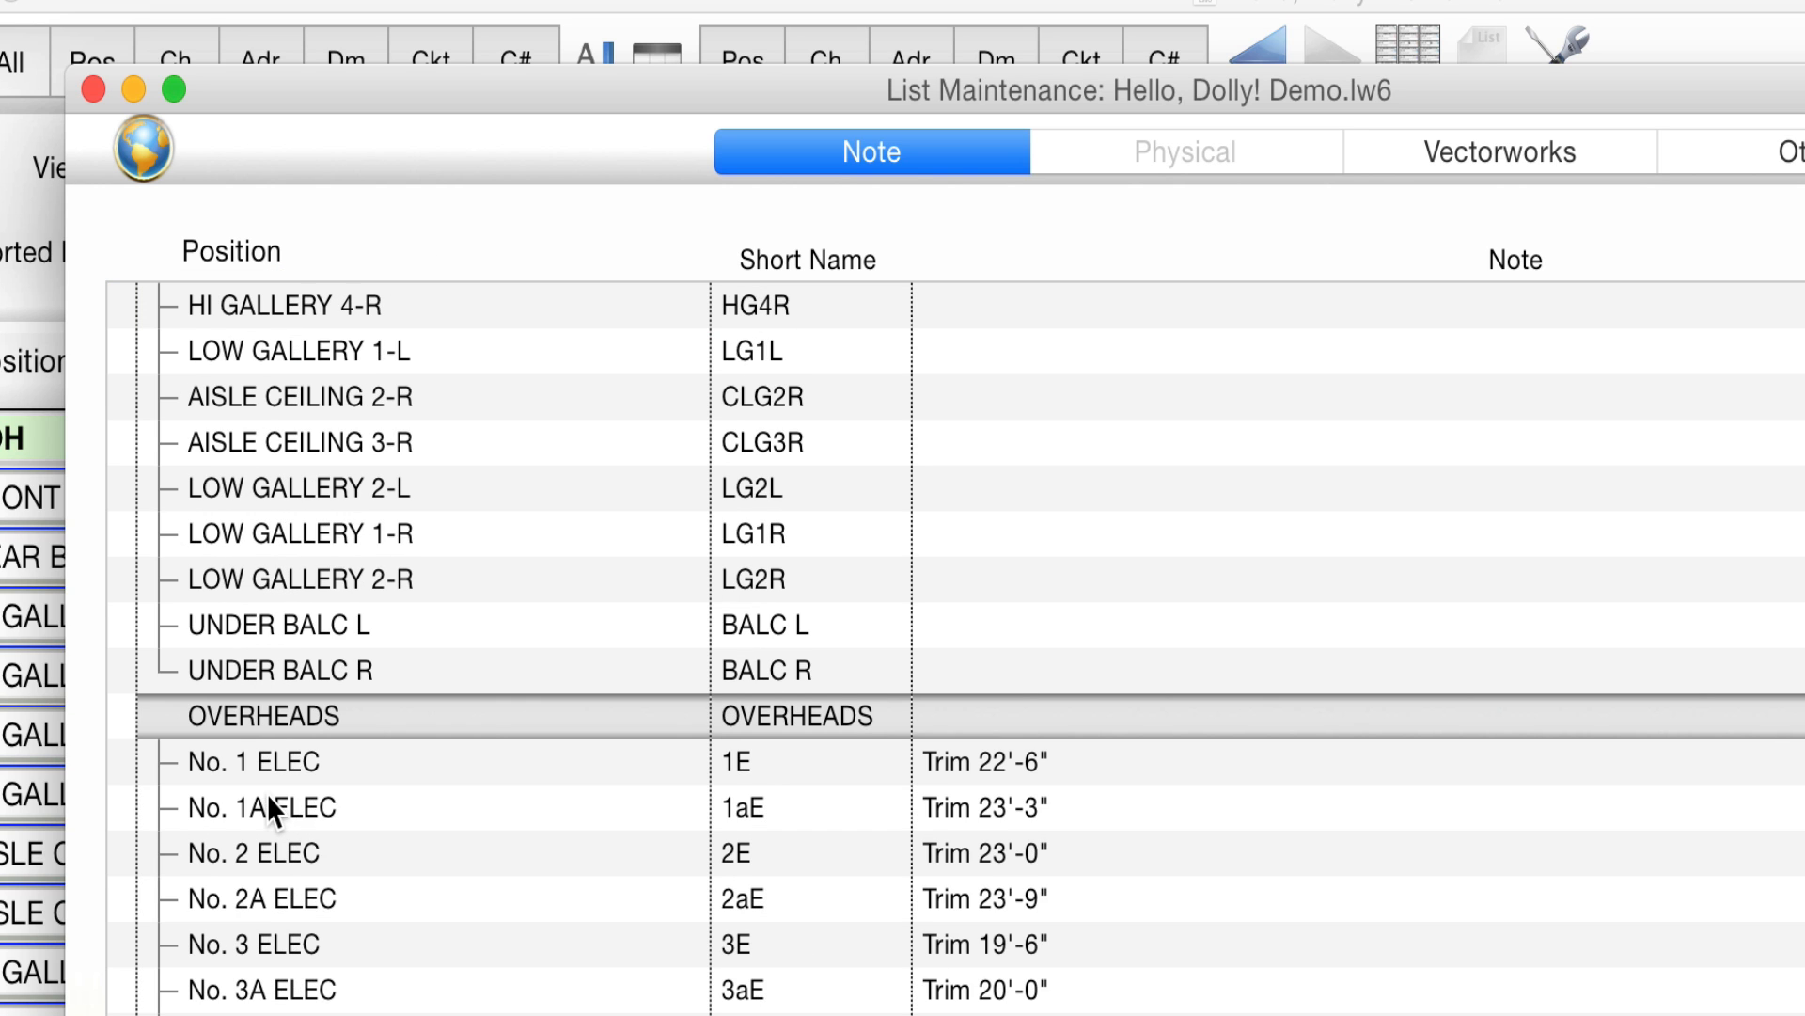
scroll(269, 797, "down", 2)
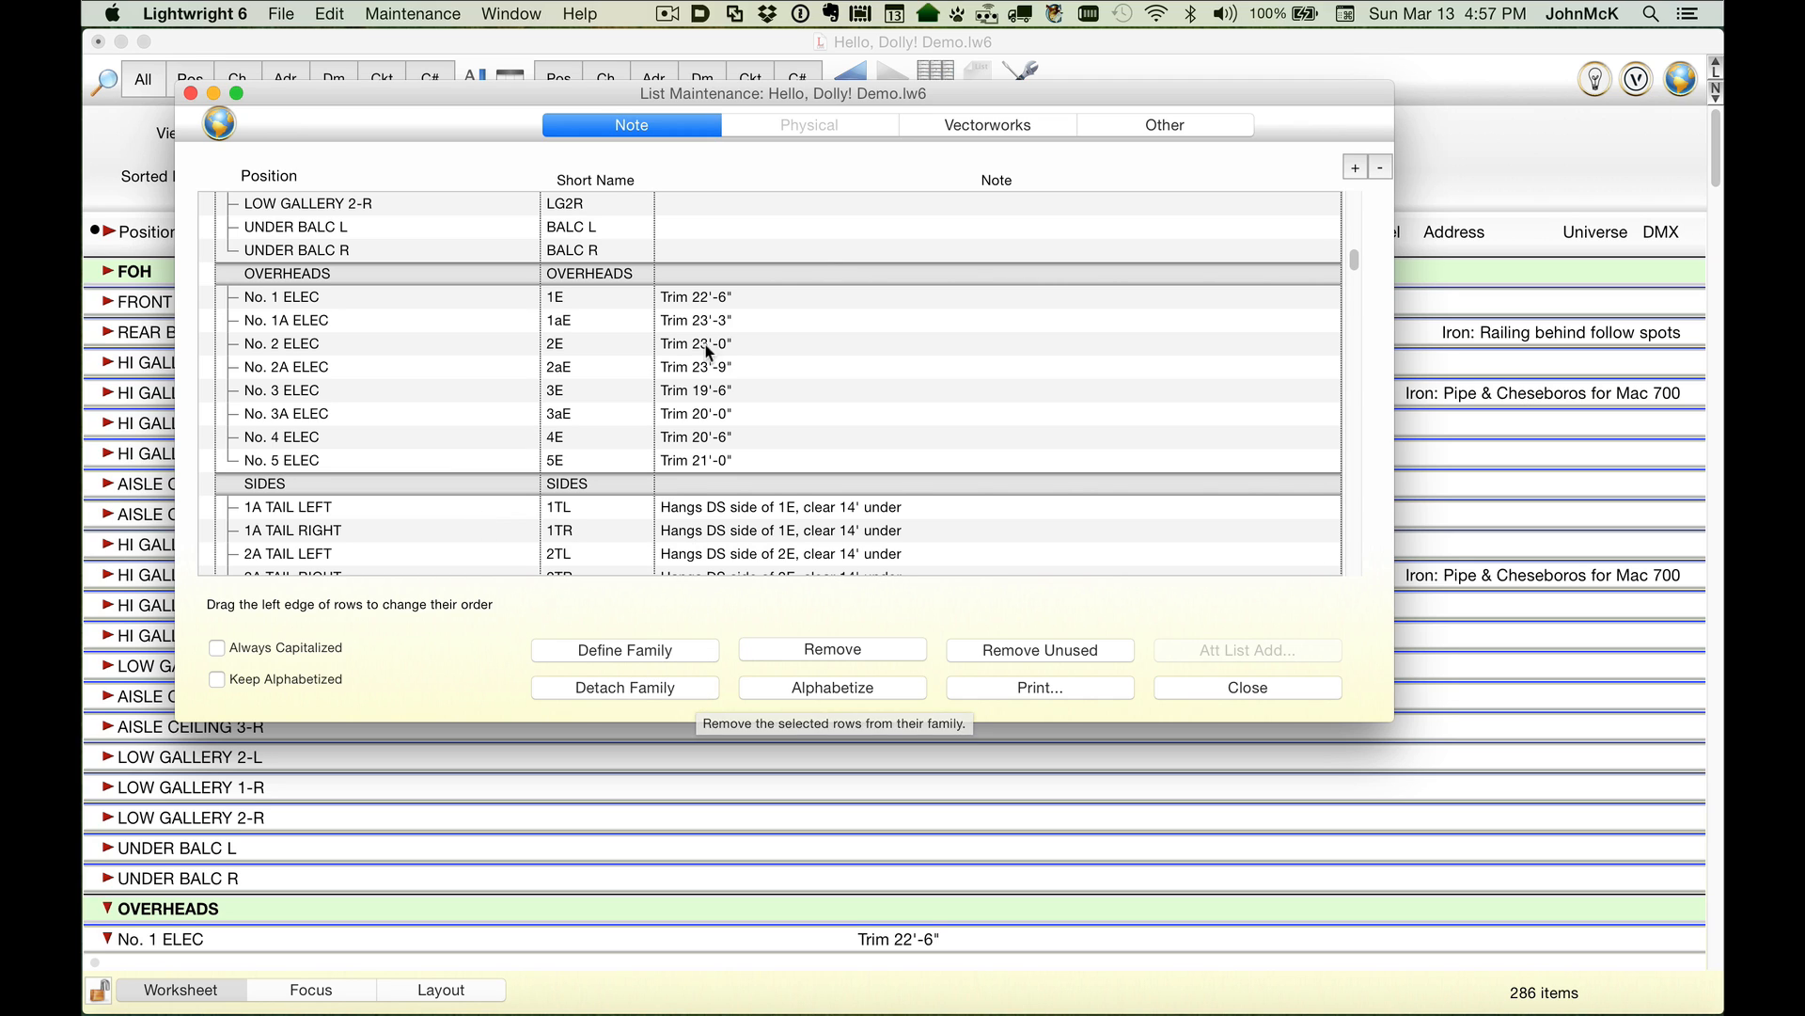
Step: Open the Instrument Type maintenance list and review its physical data and its fixture profile data
left_click(413, 13)
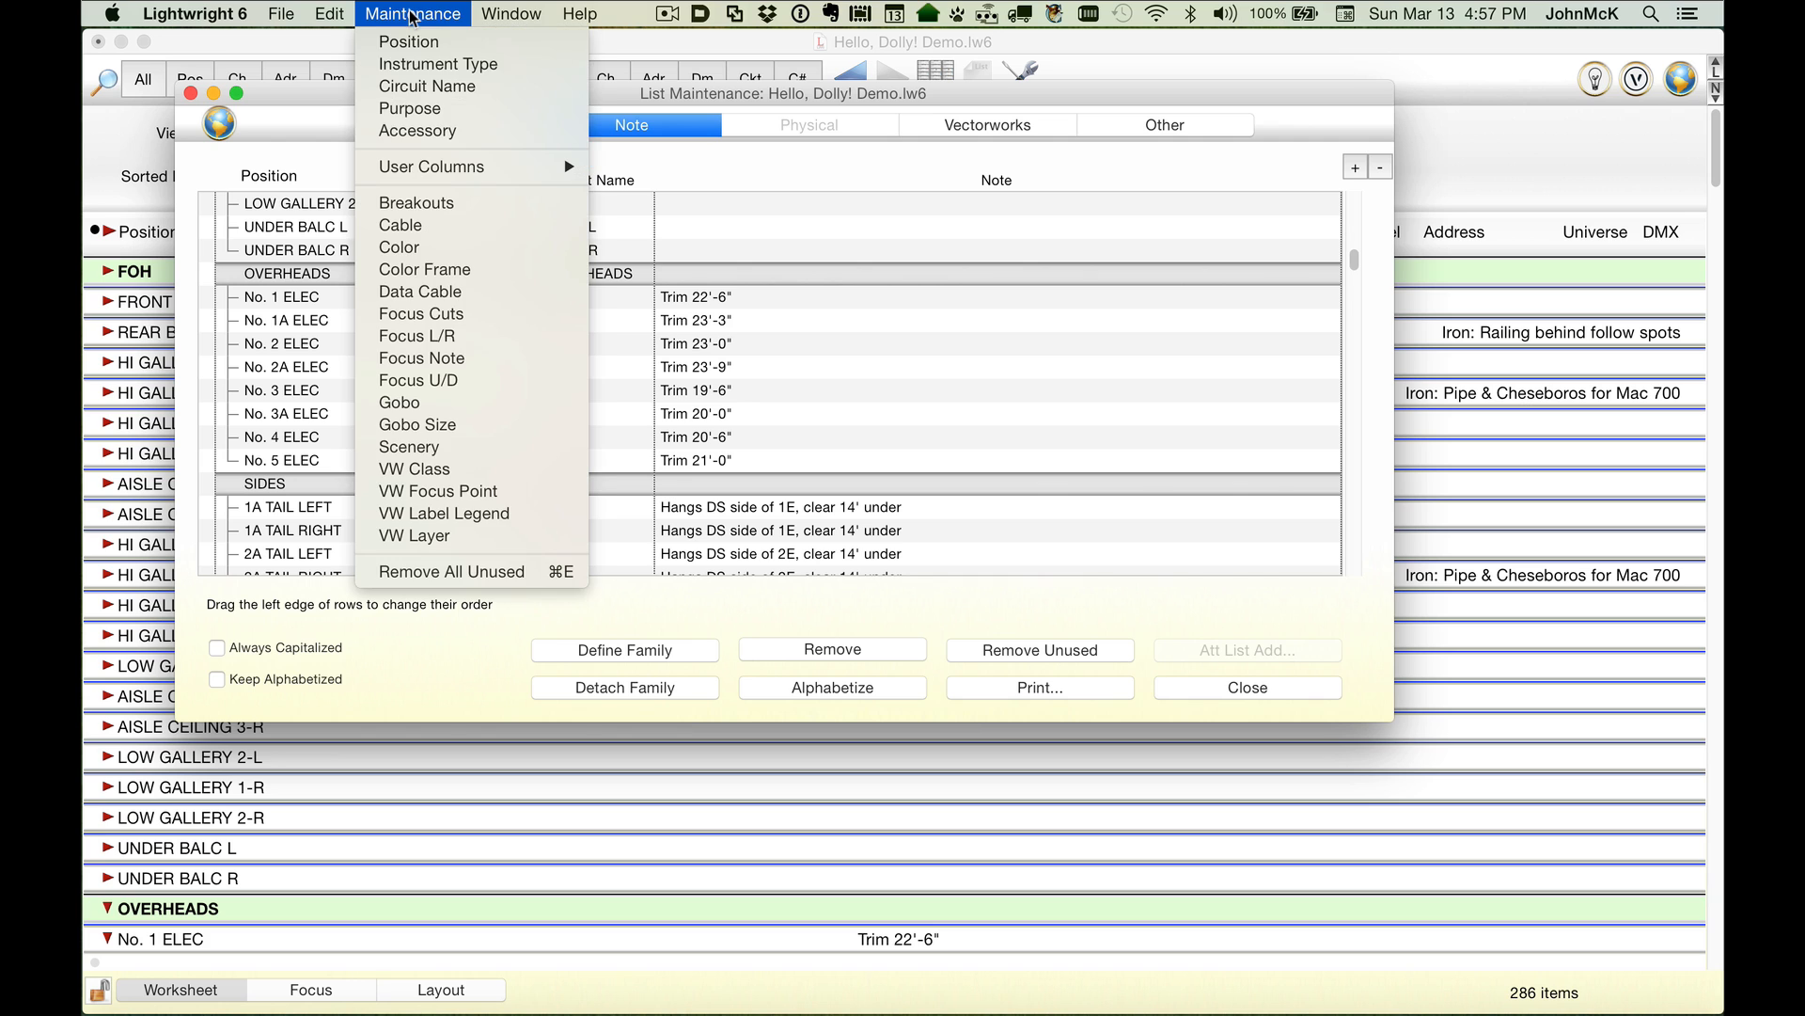
left_click(411, 66)
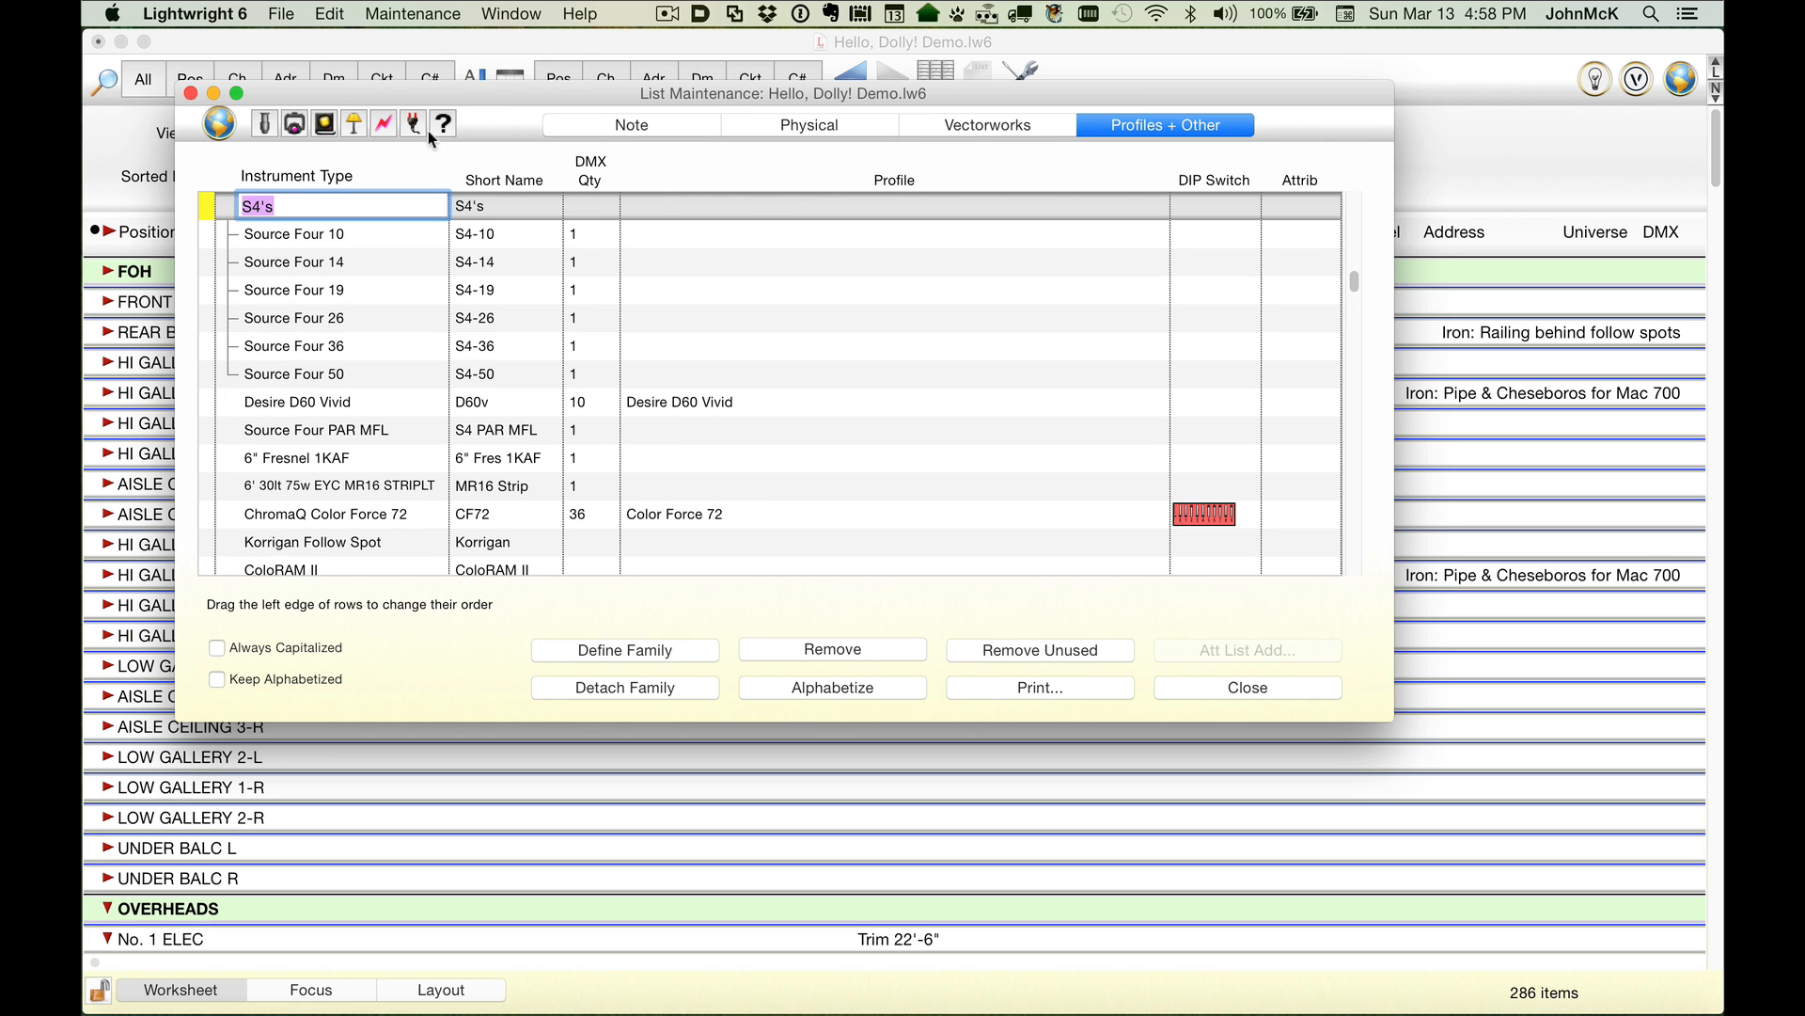
left_click(753, 132)
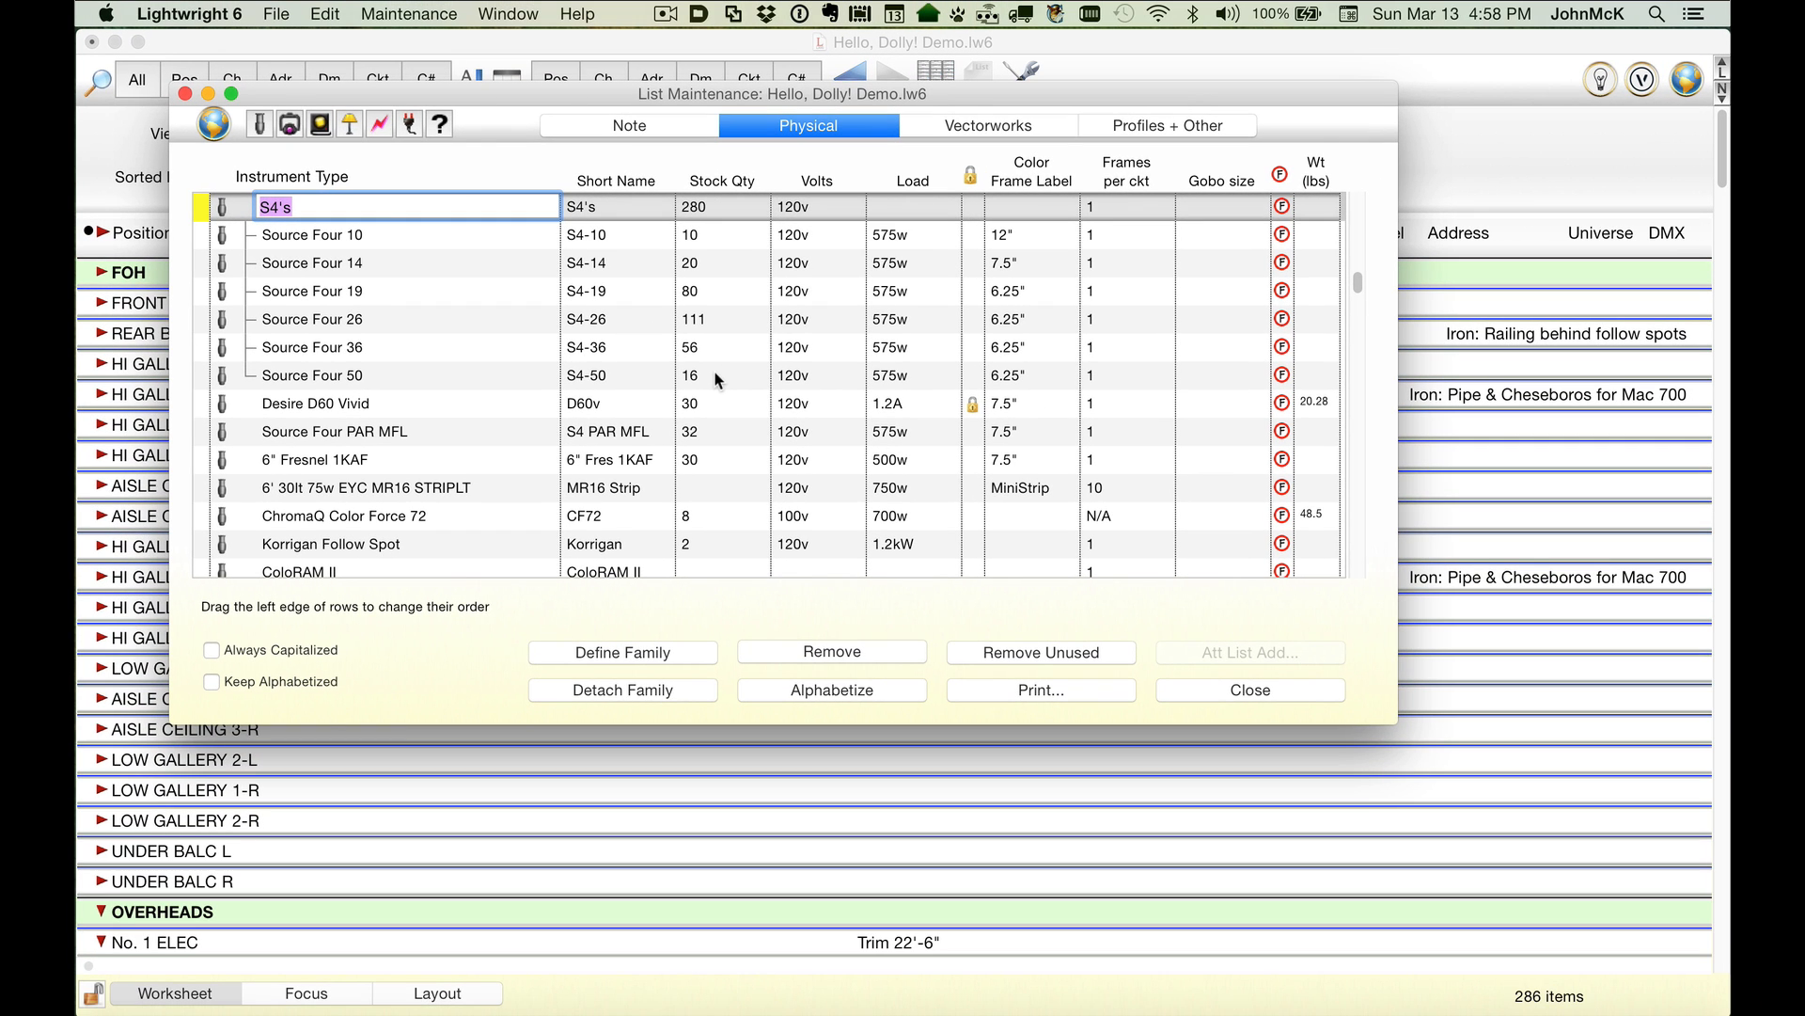
left_click(1109, 124)
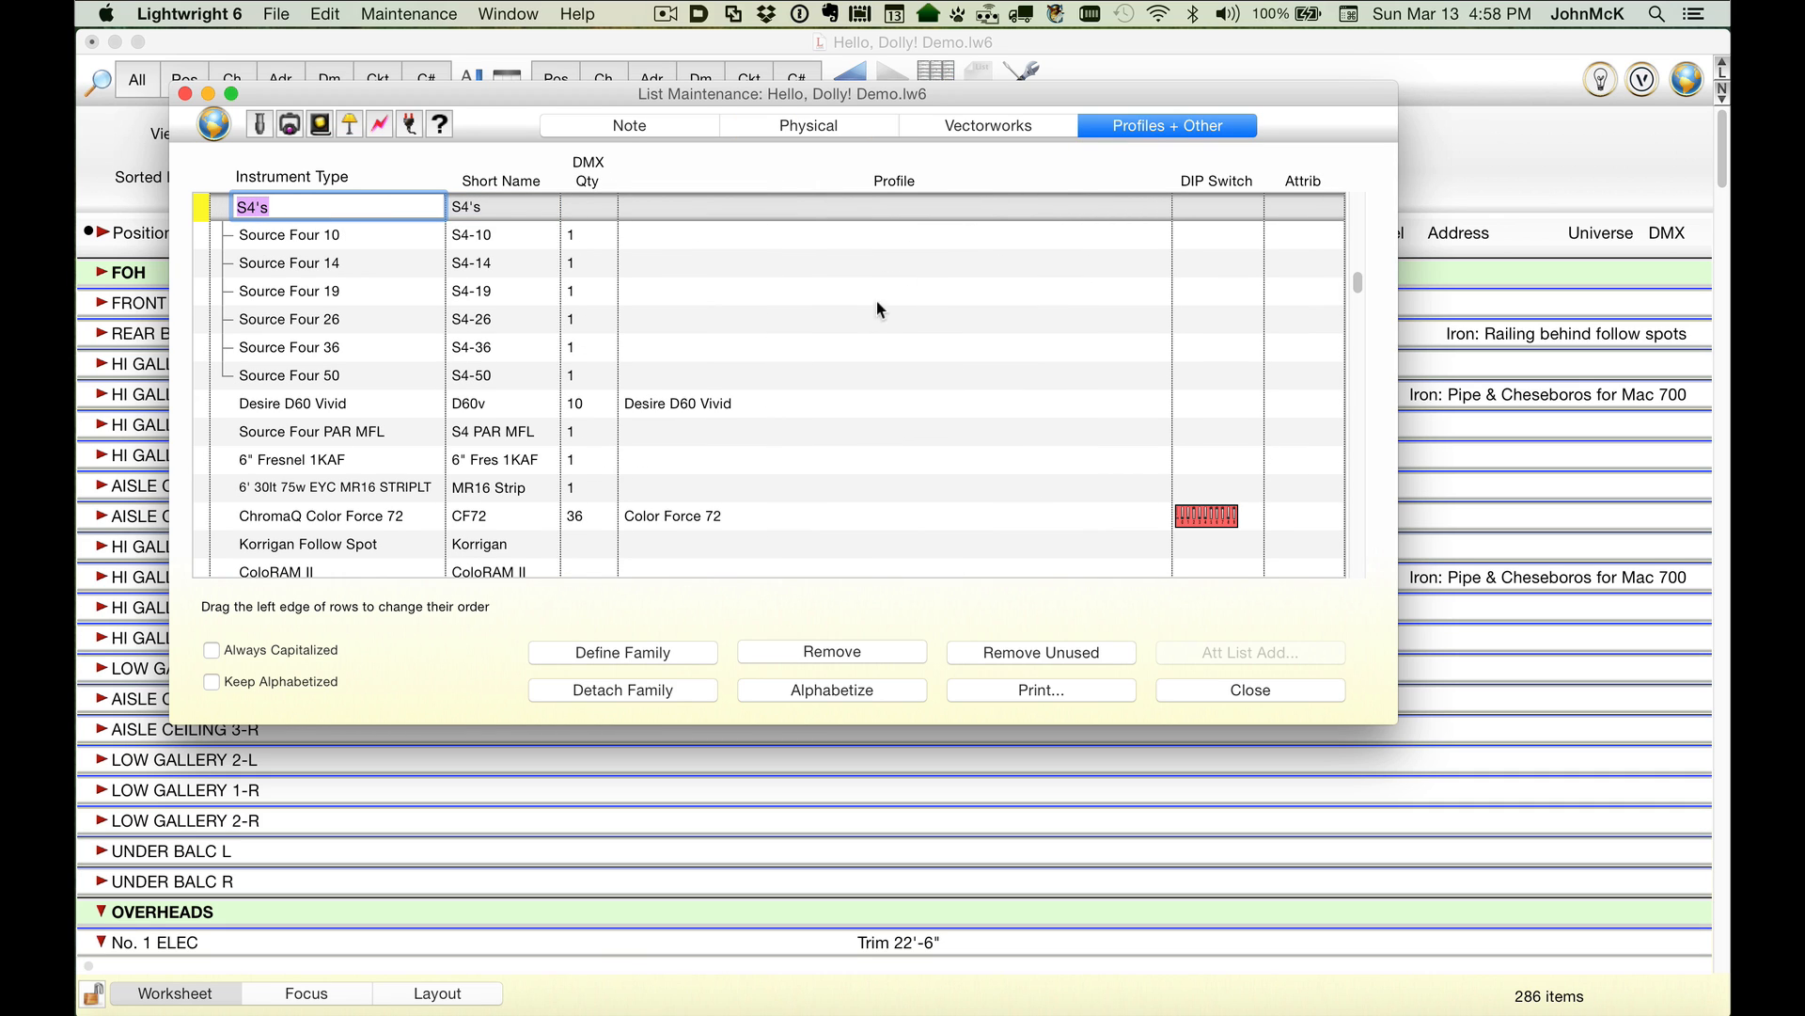
Step: Open the fixture profile of the ChromaQ Color Force 72 and review the fixture type, manufacturer and specific fixture choices, keeping Chroma-Q Color Force 72
double_click(736, 516)
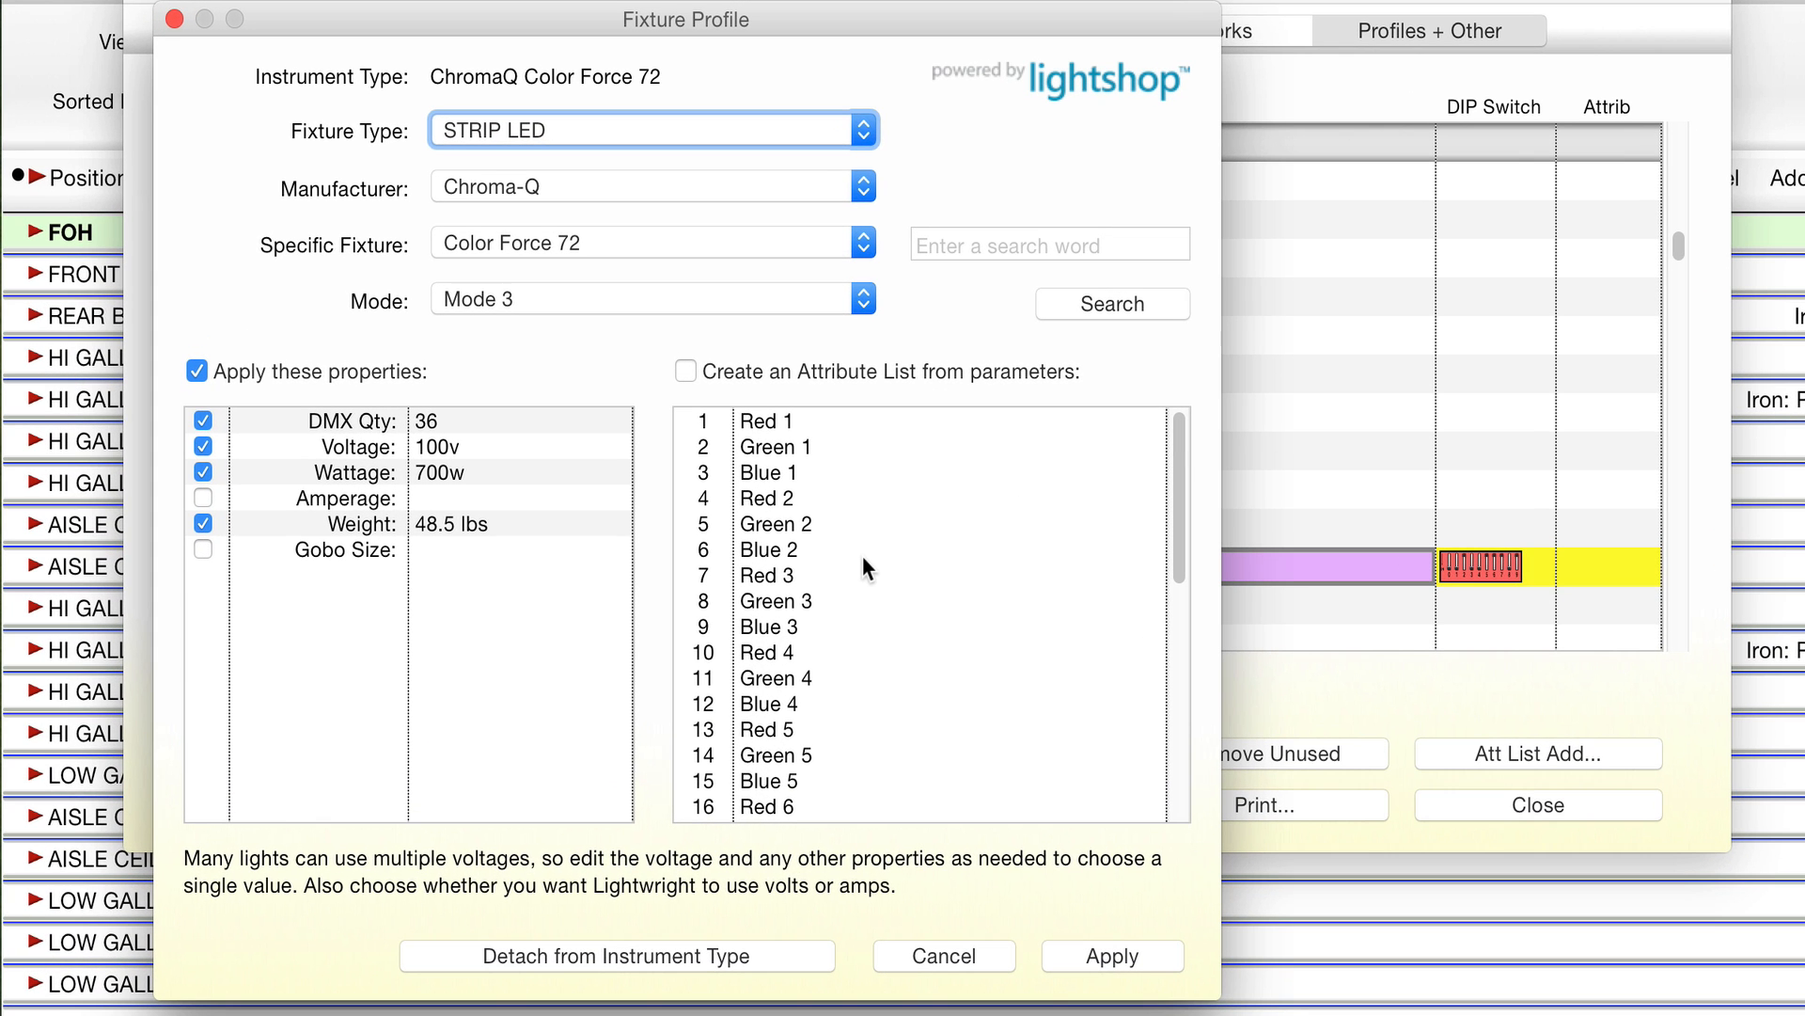
left_click(633, 126)
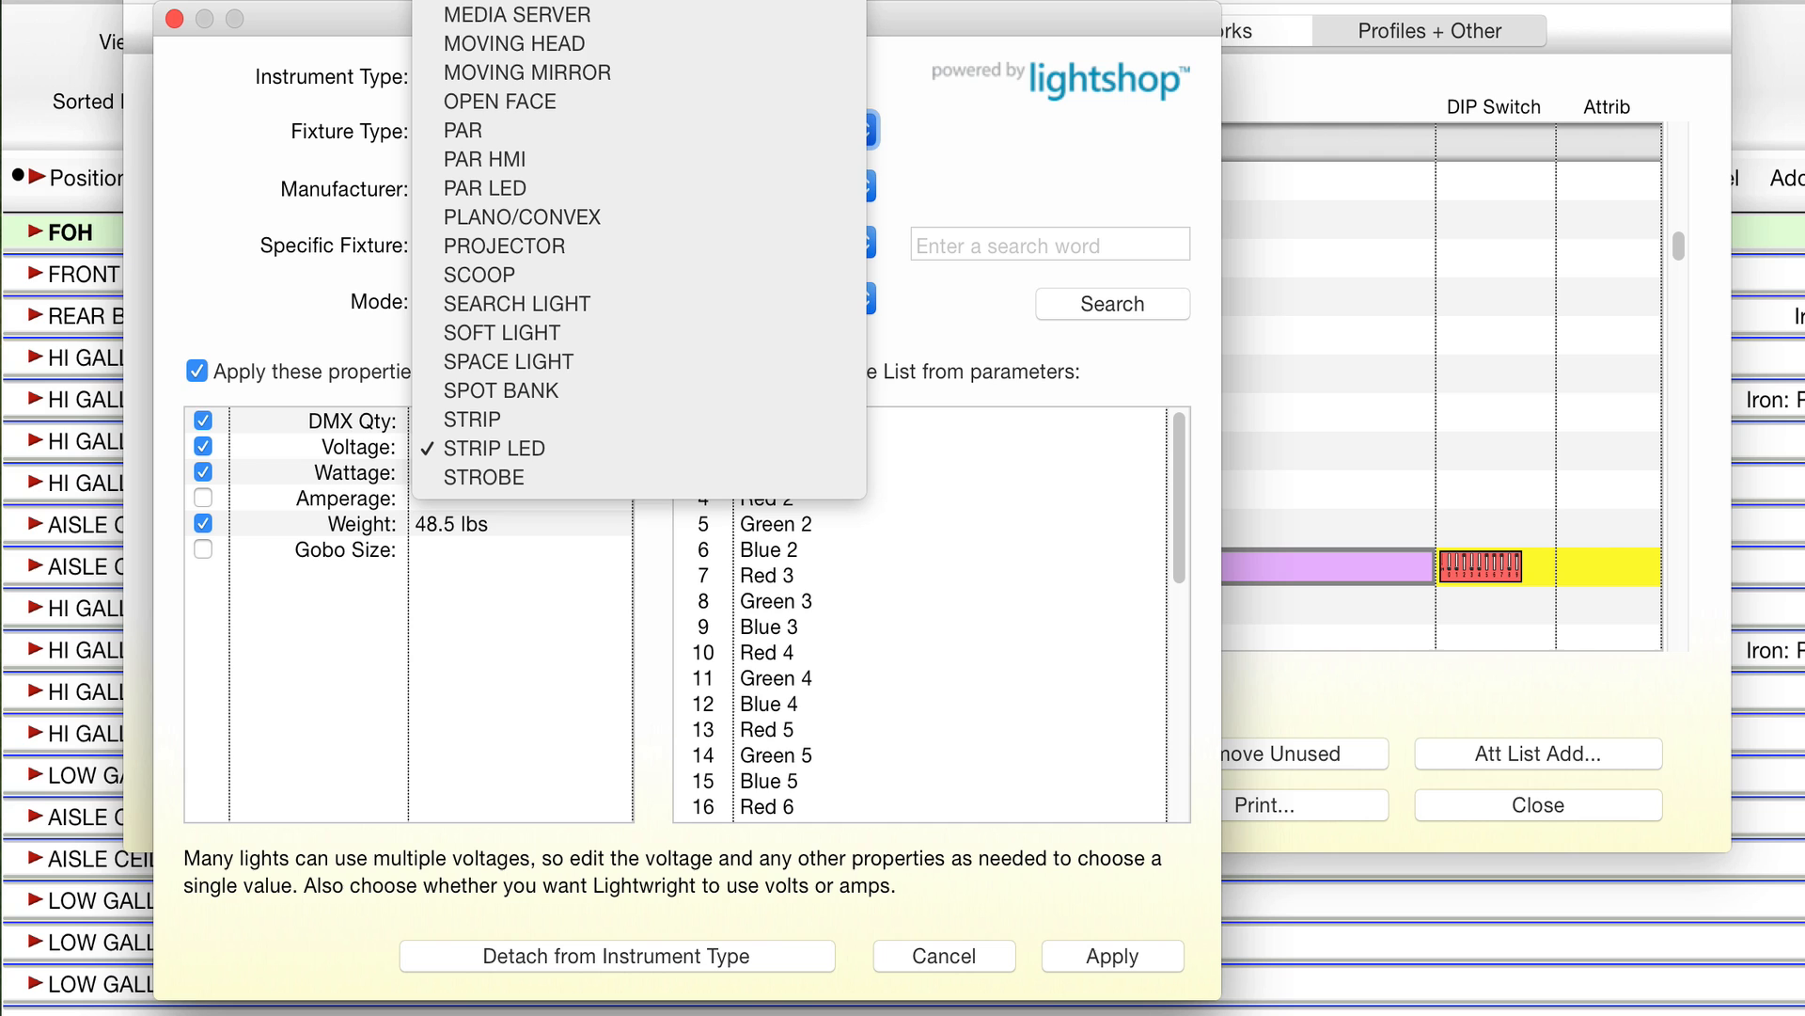
left_click(938, 116)
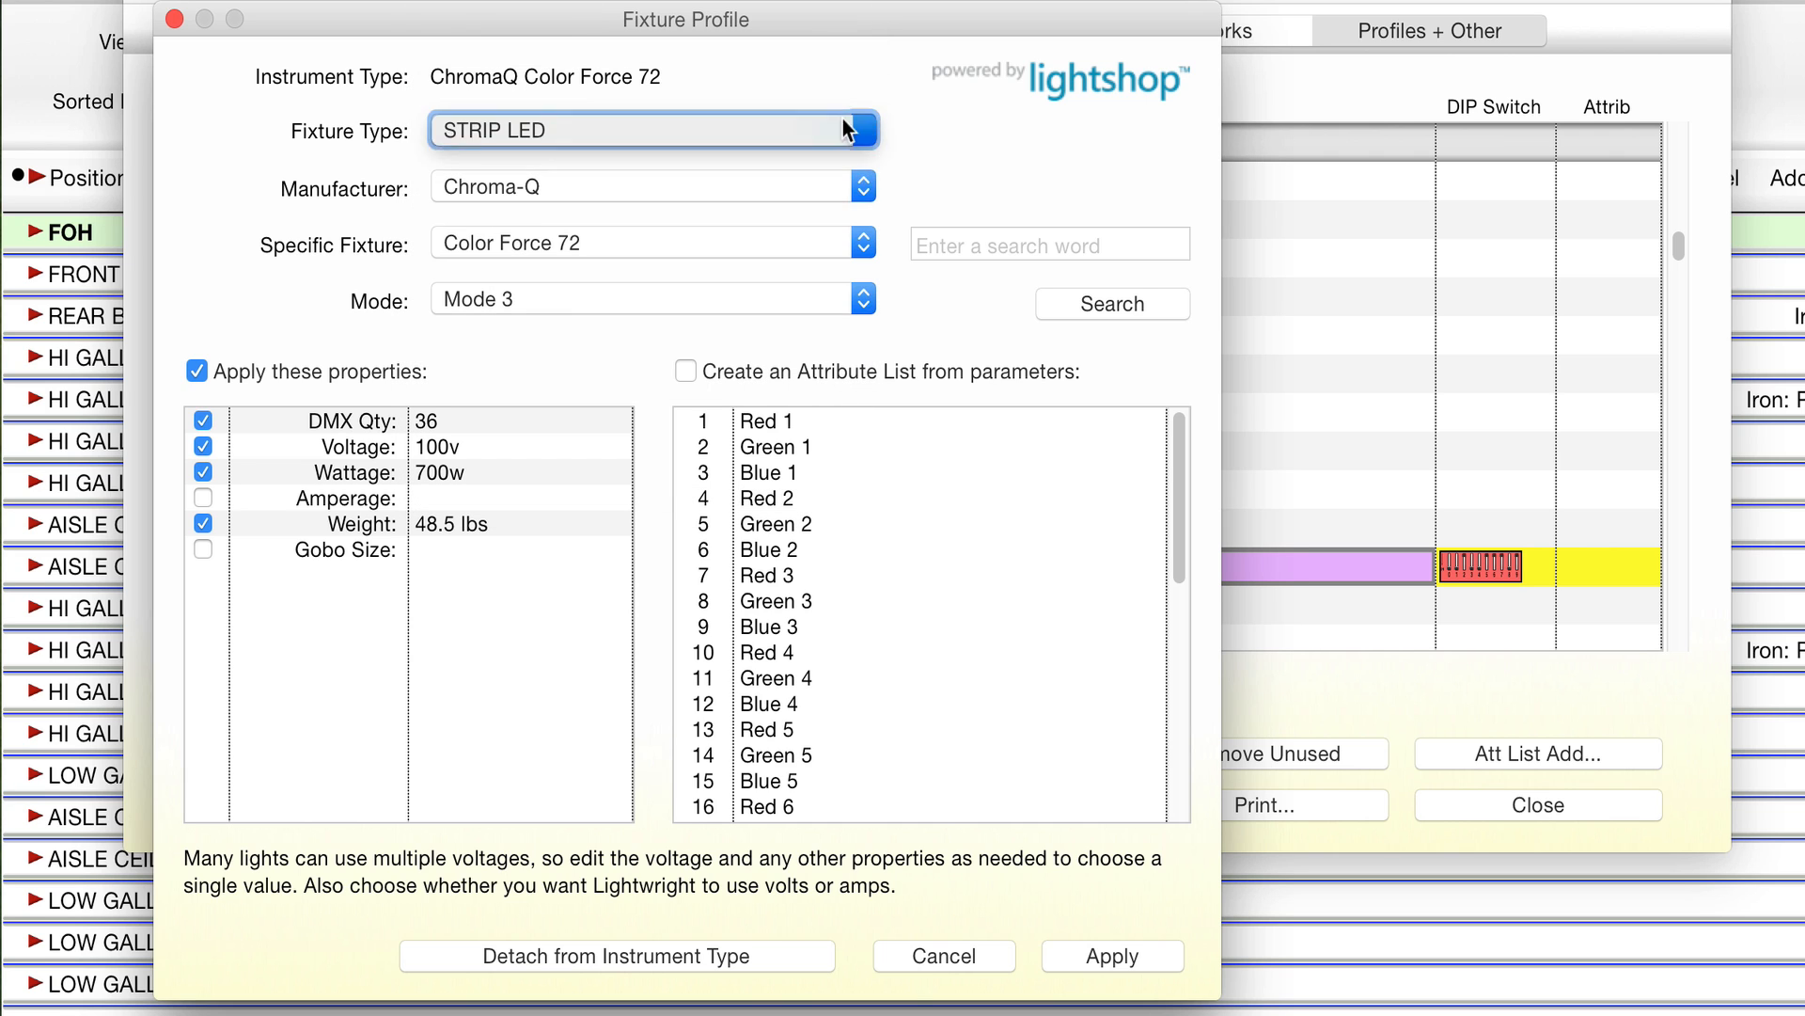
left_click(701, 178)
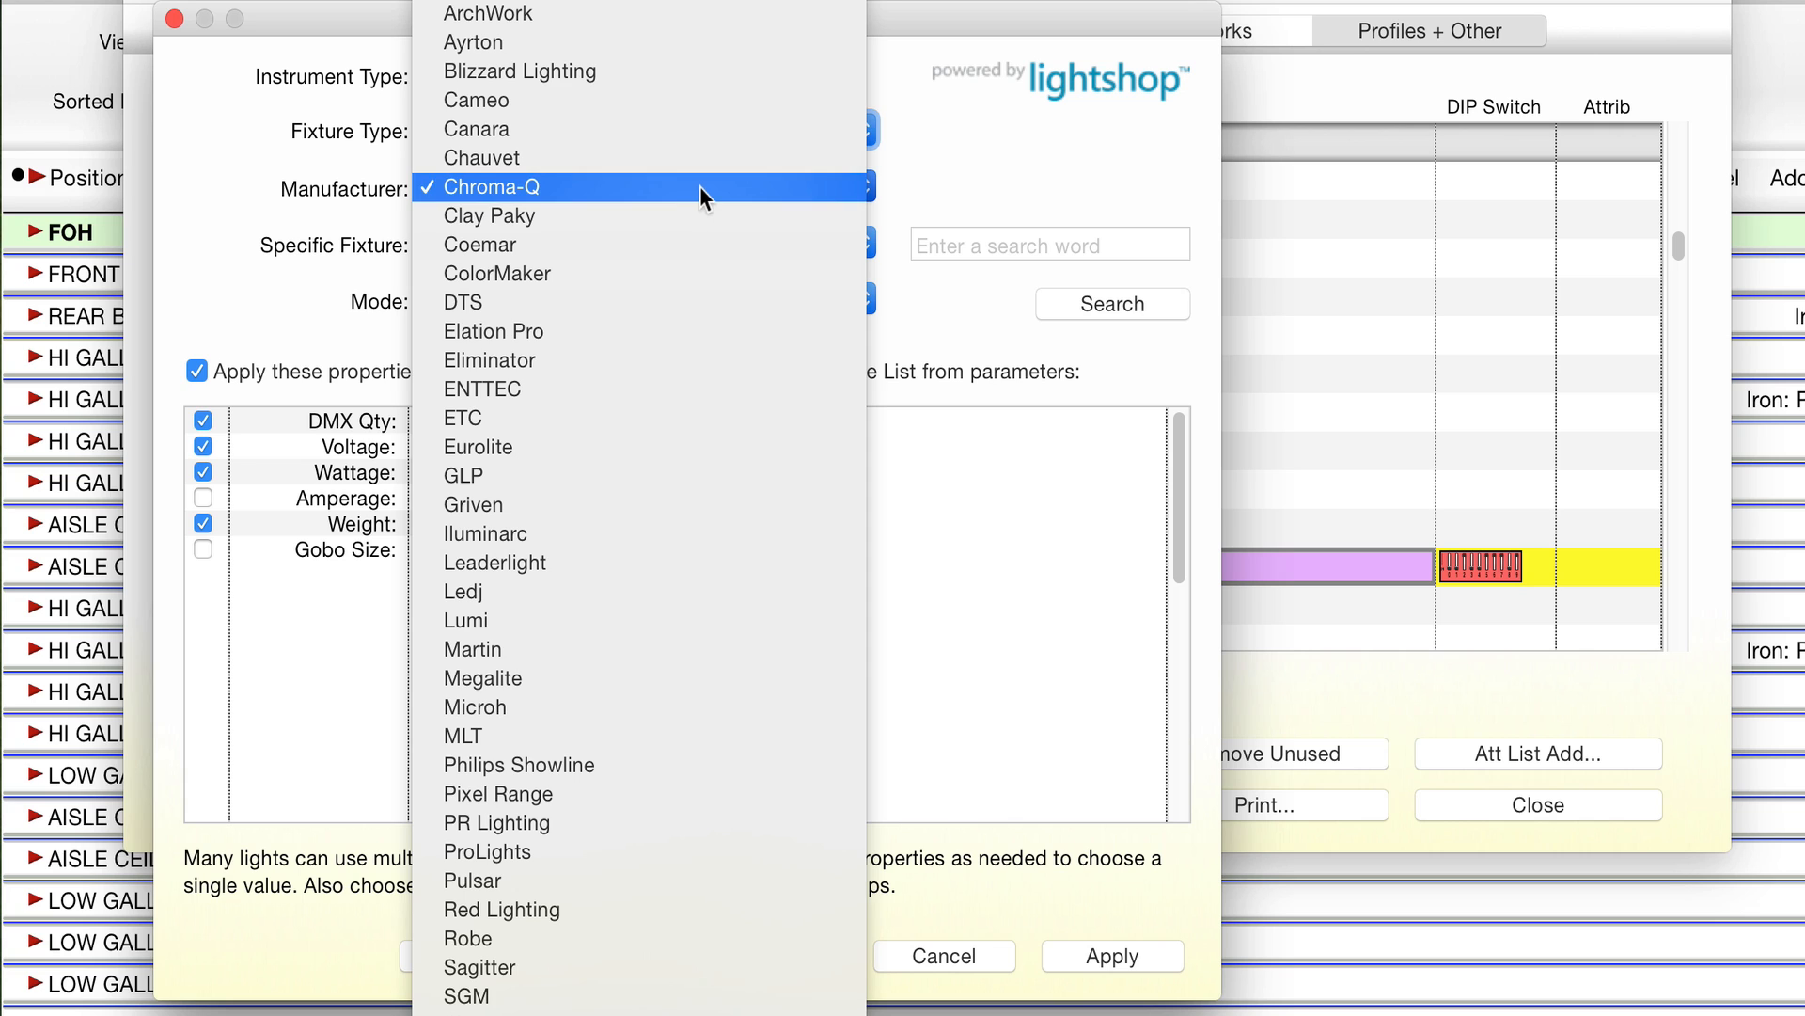
left_click(700, 186)
left_click(663, 235)
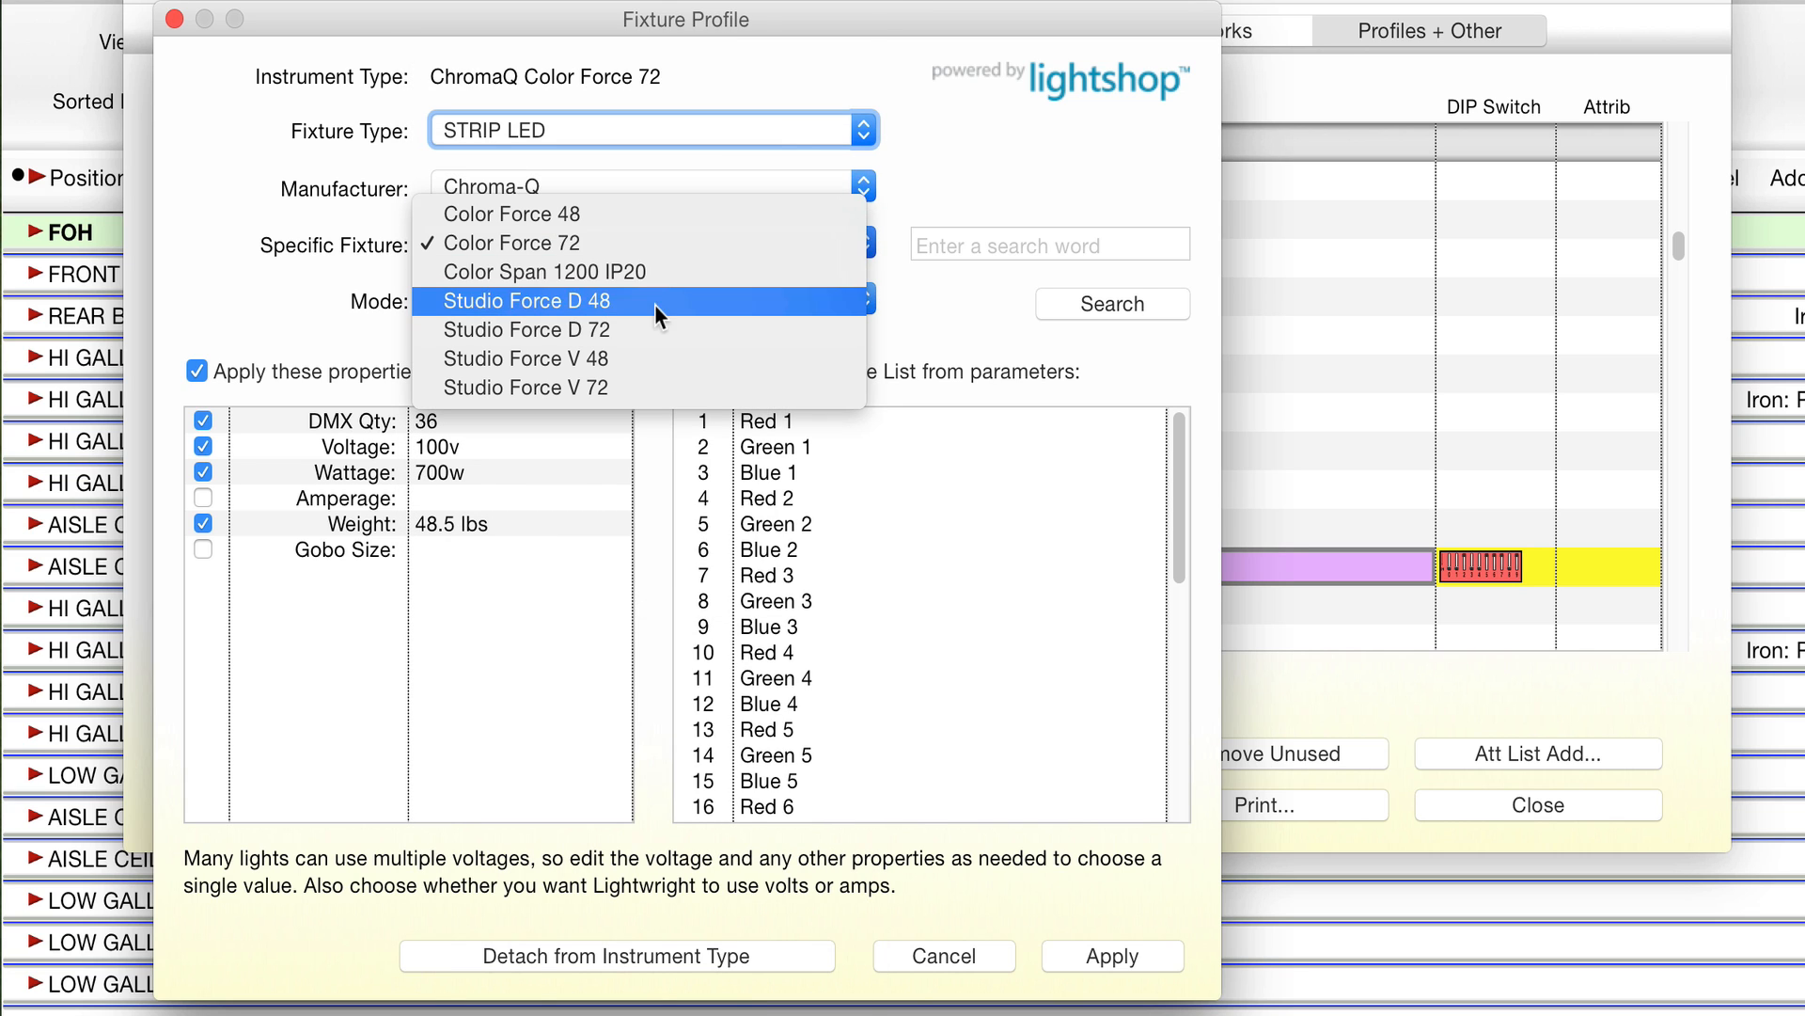
left_click(647, 241)
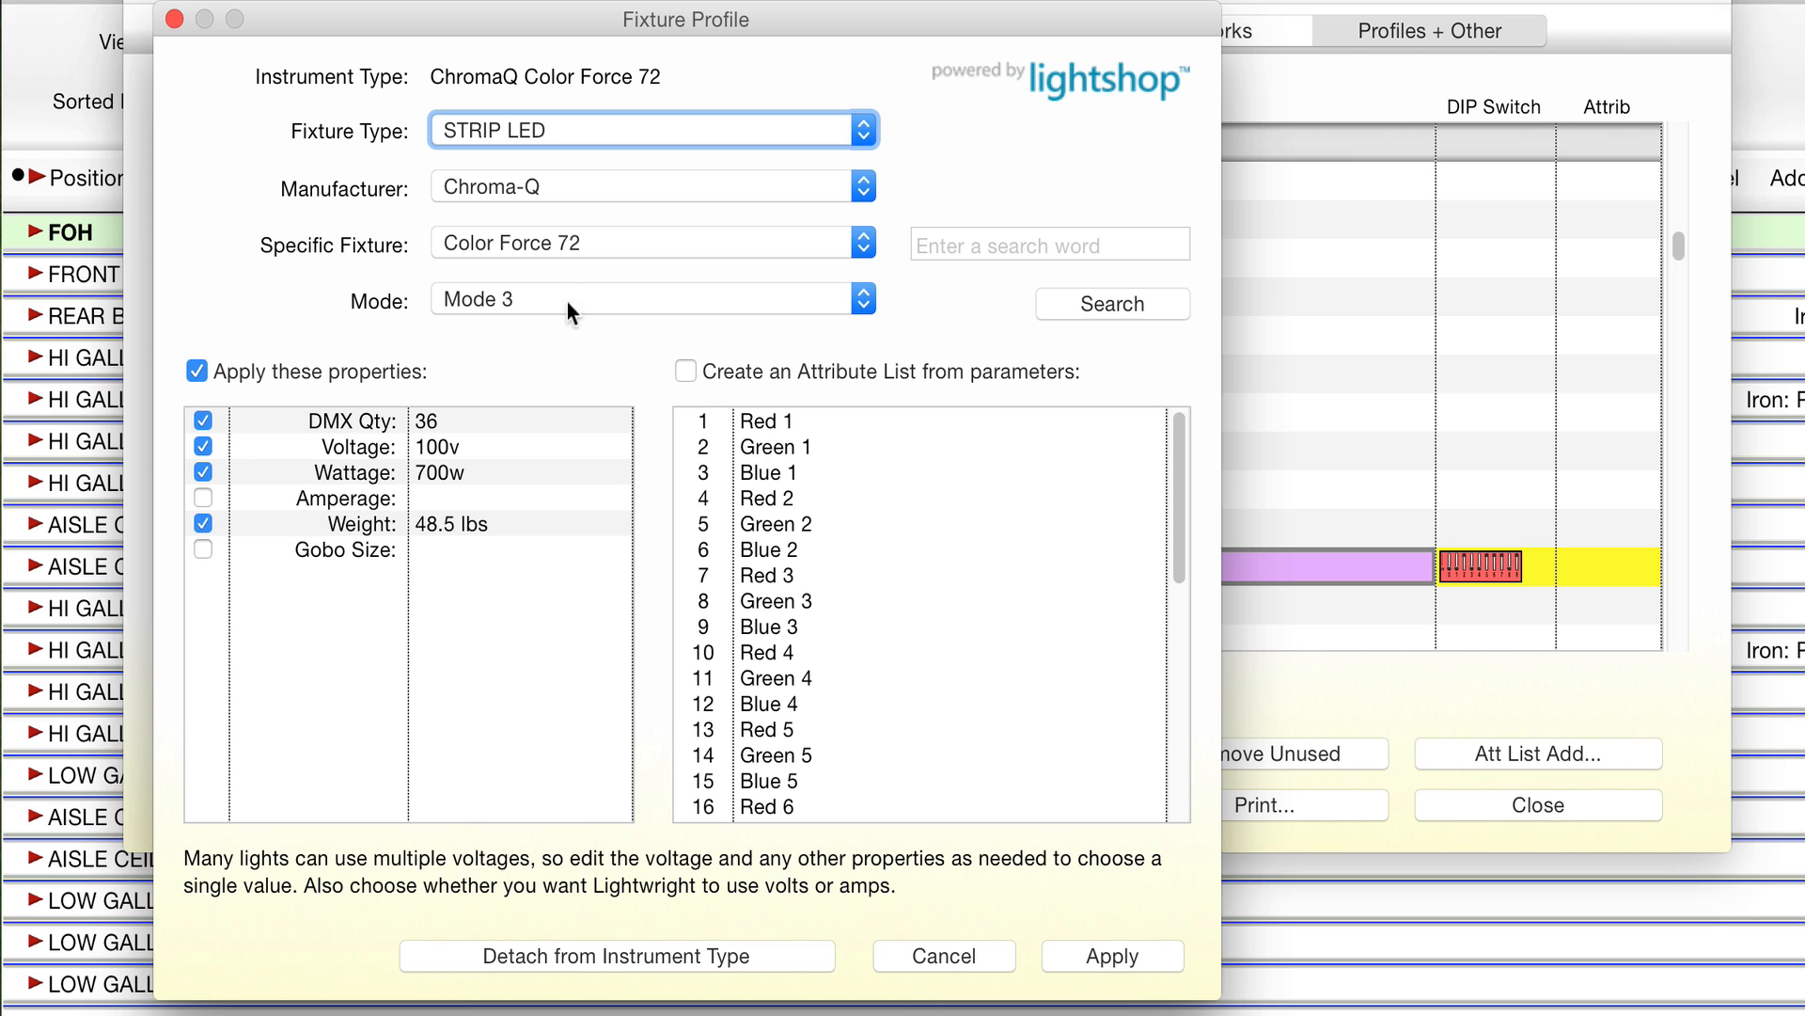
Step: Try Mode 6 for the Color Force 72 profile, settle on Mode 4, and apply the profile
left_click(539, 301)
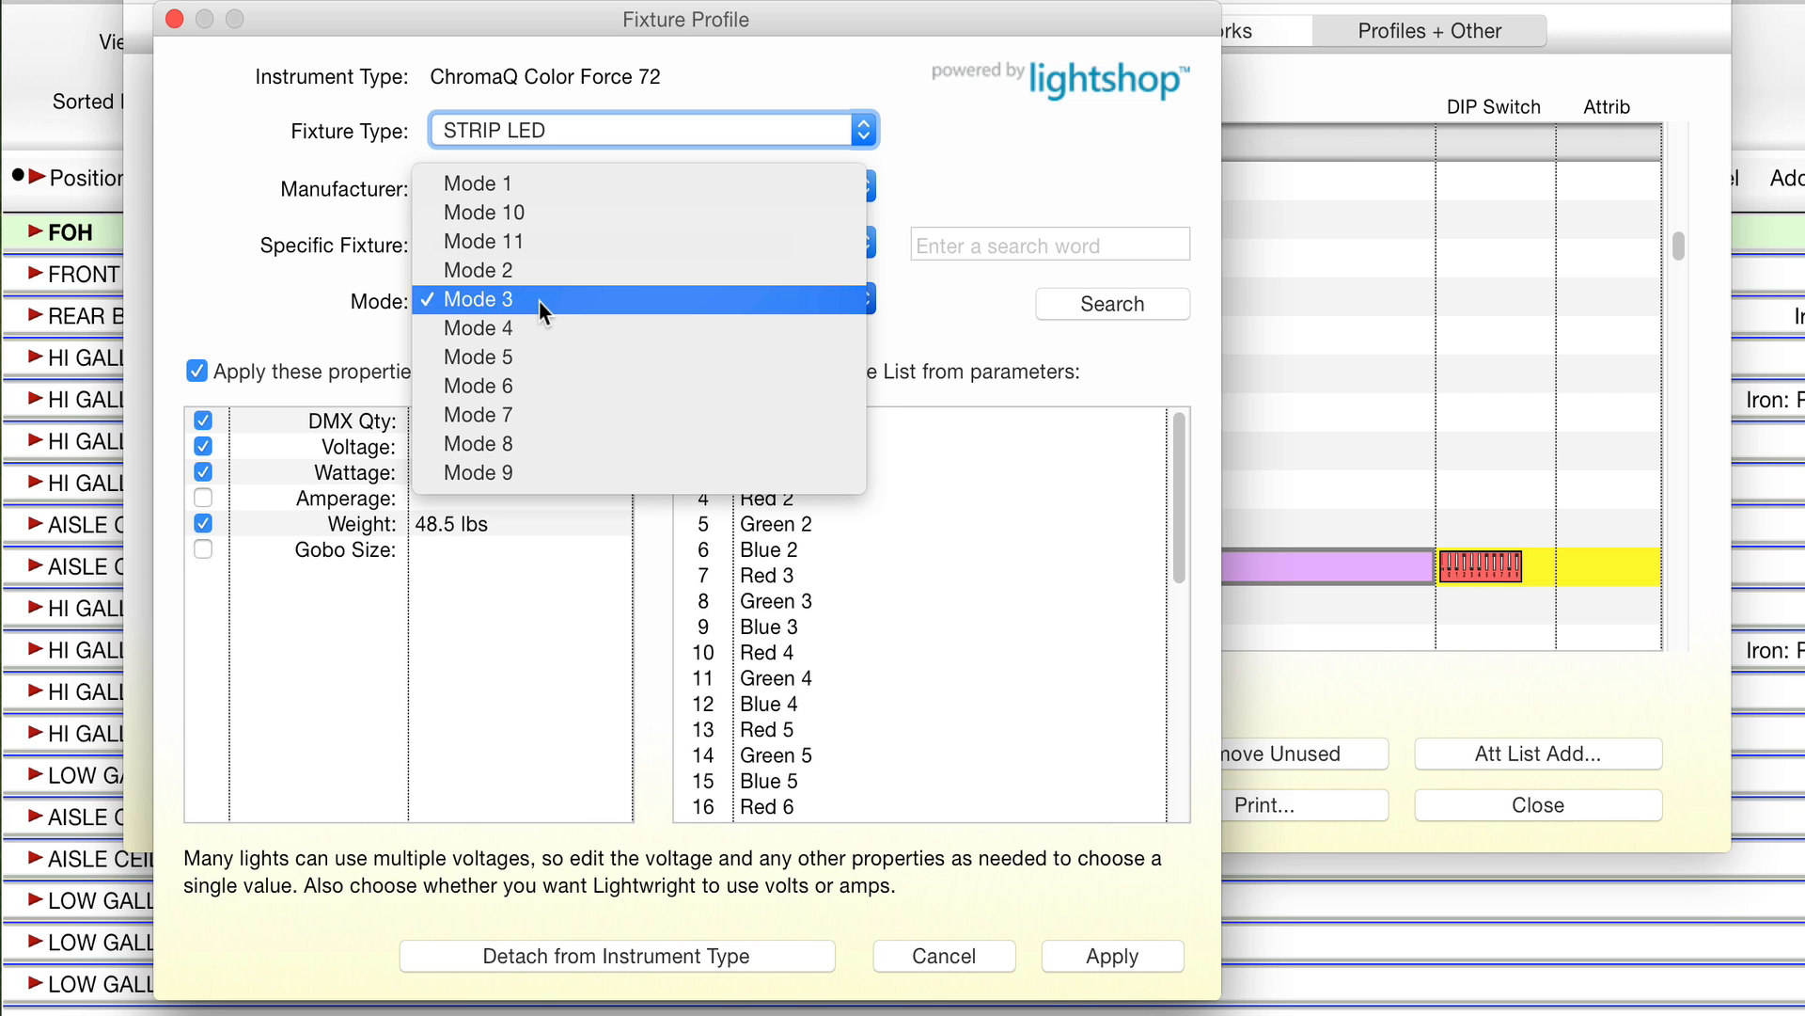
left_click(538, 386)
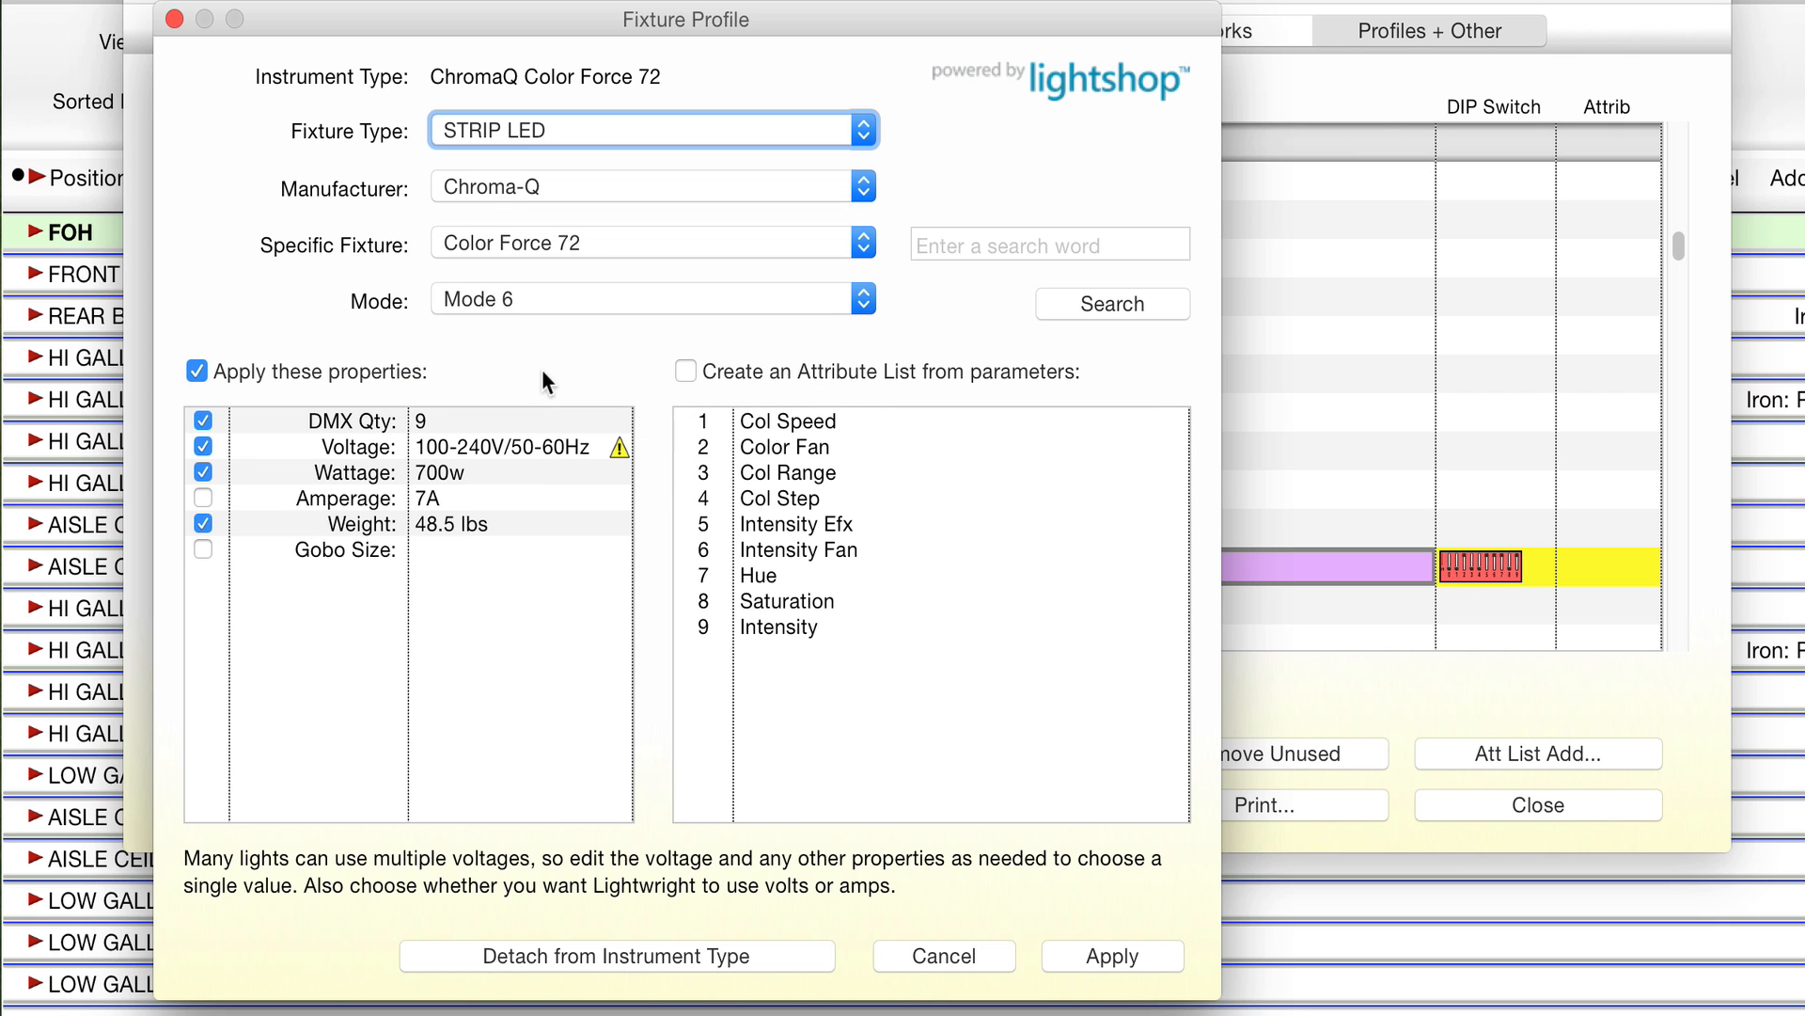
left_click(551, 297)
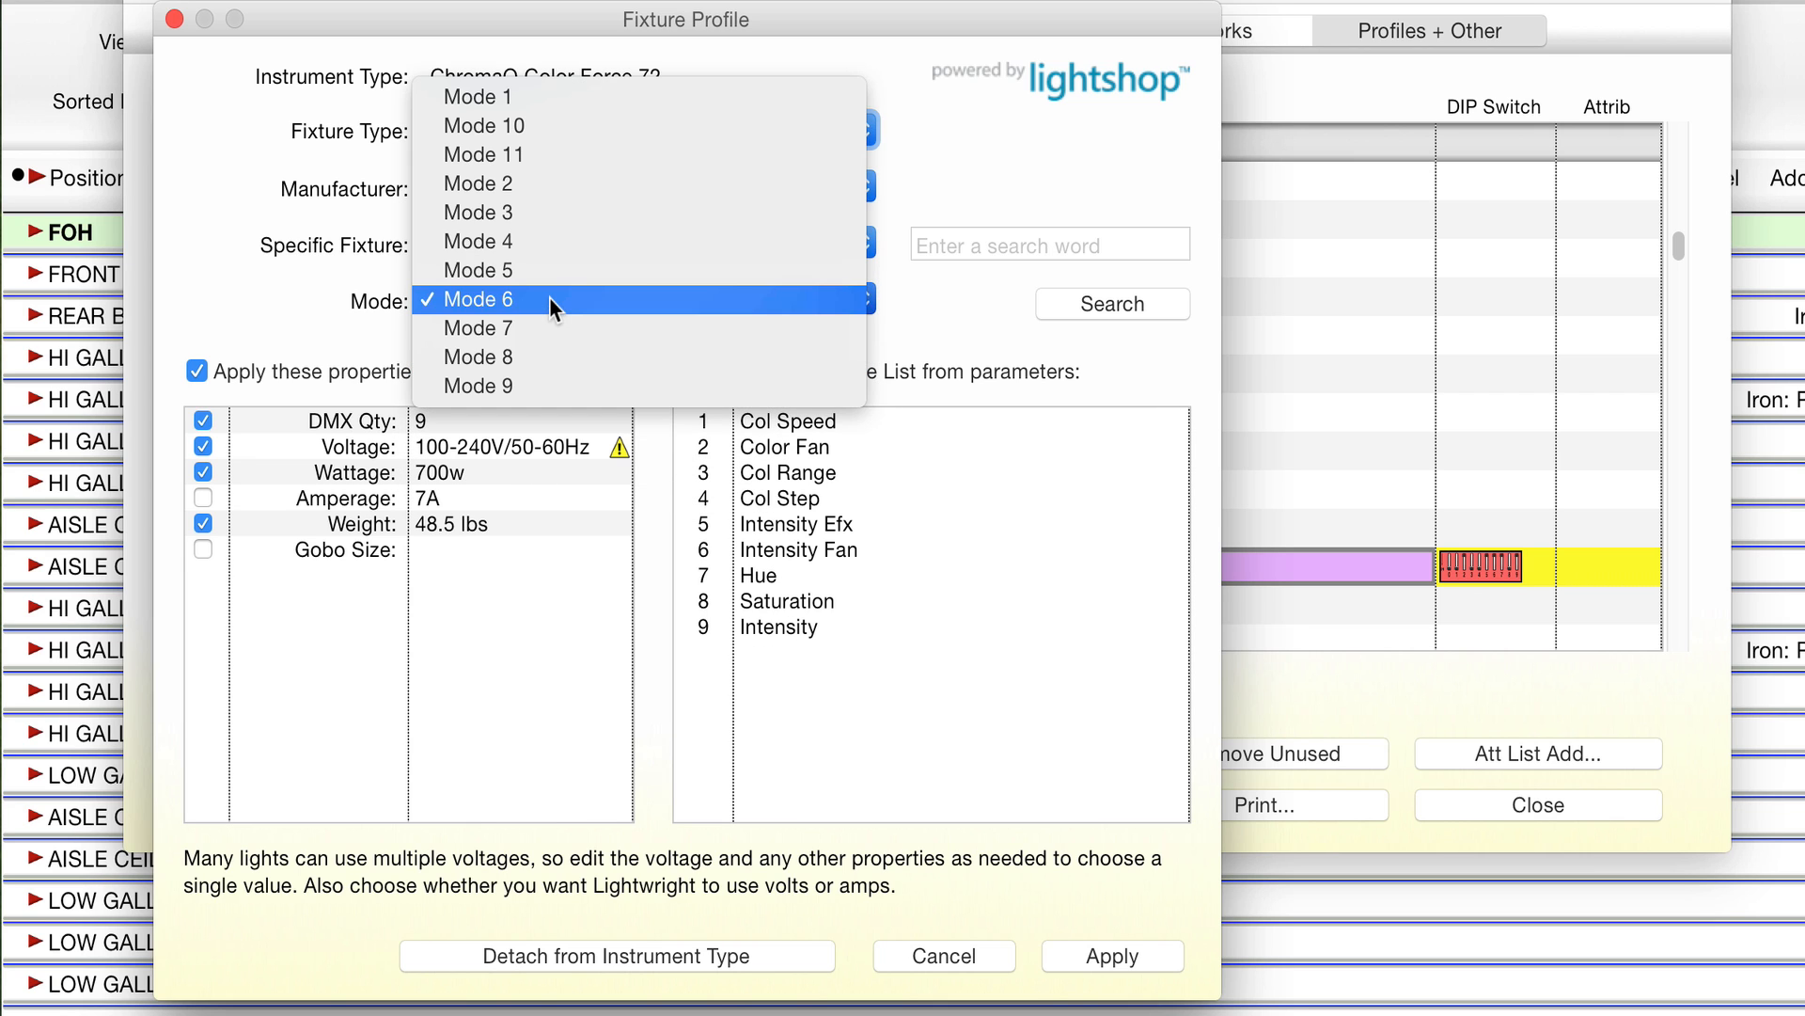
left_click(539, 249)
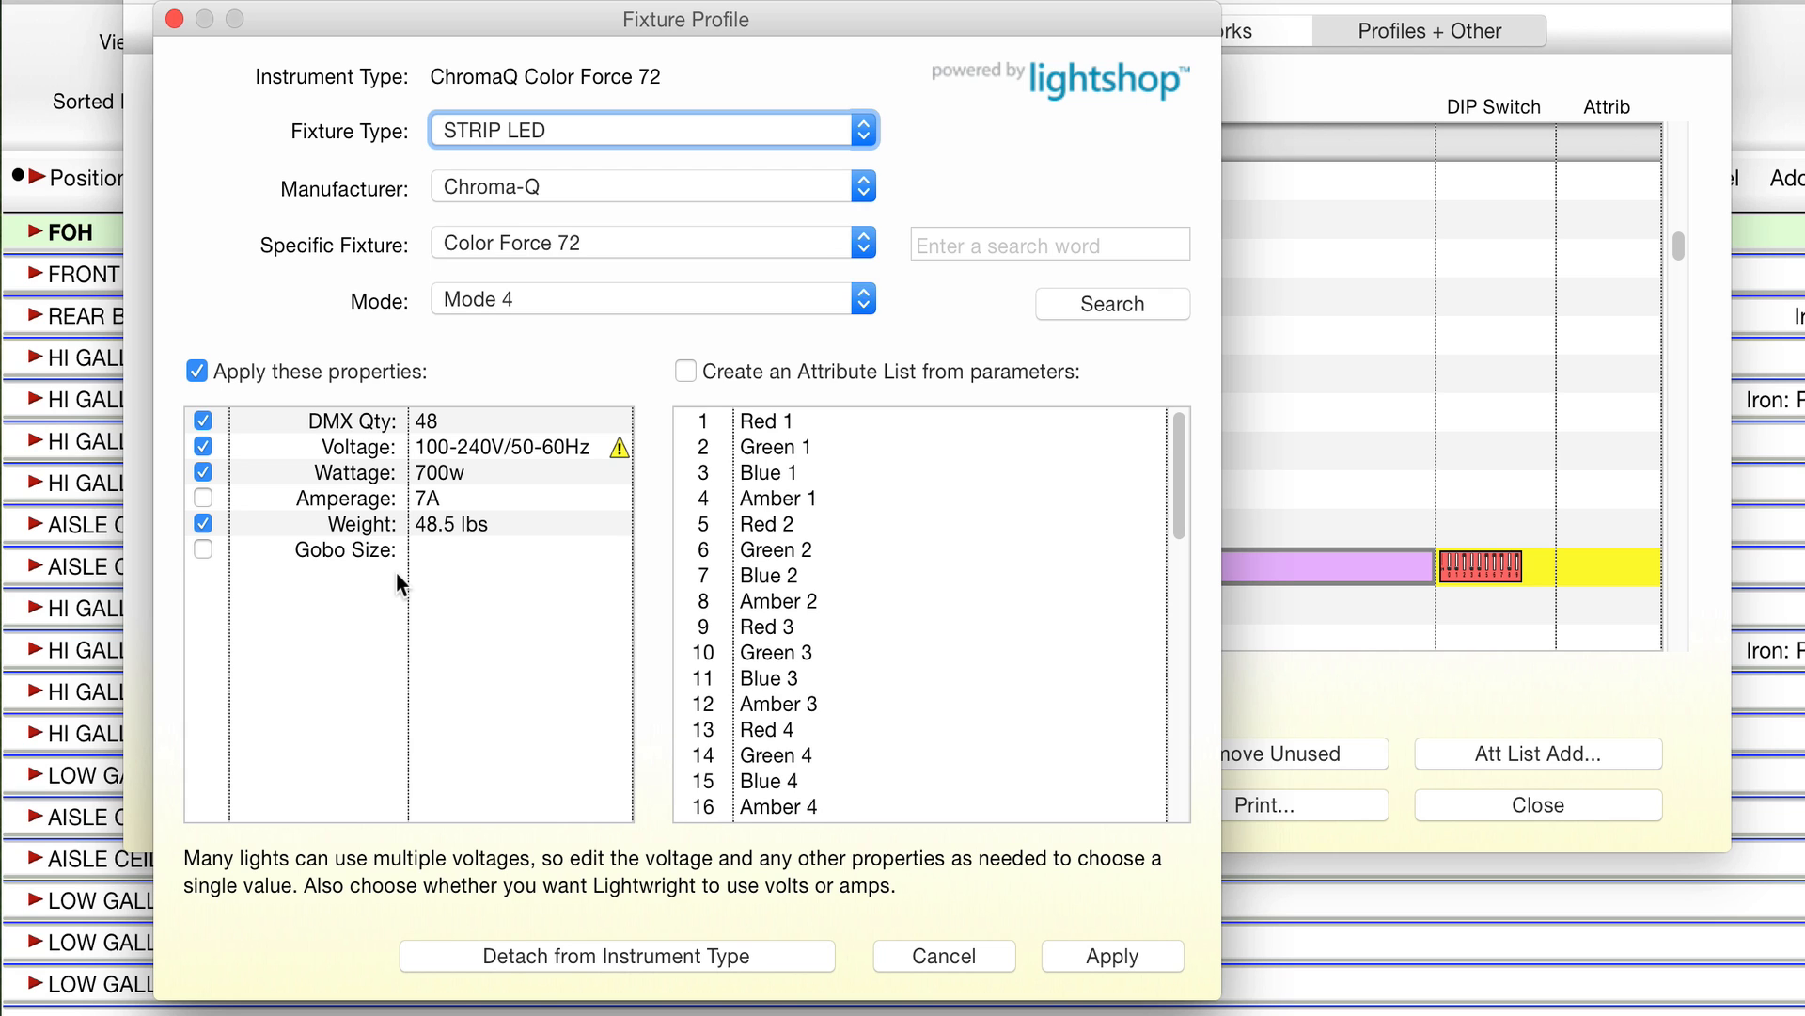
left_click(1157, 953)
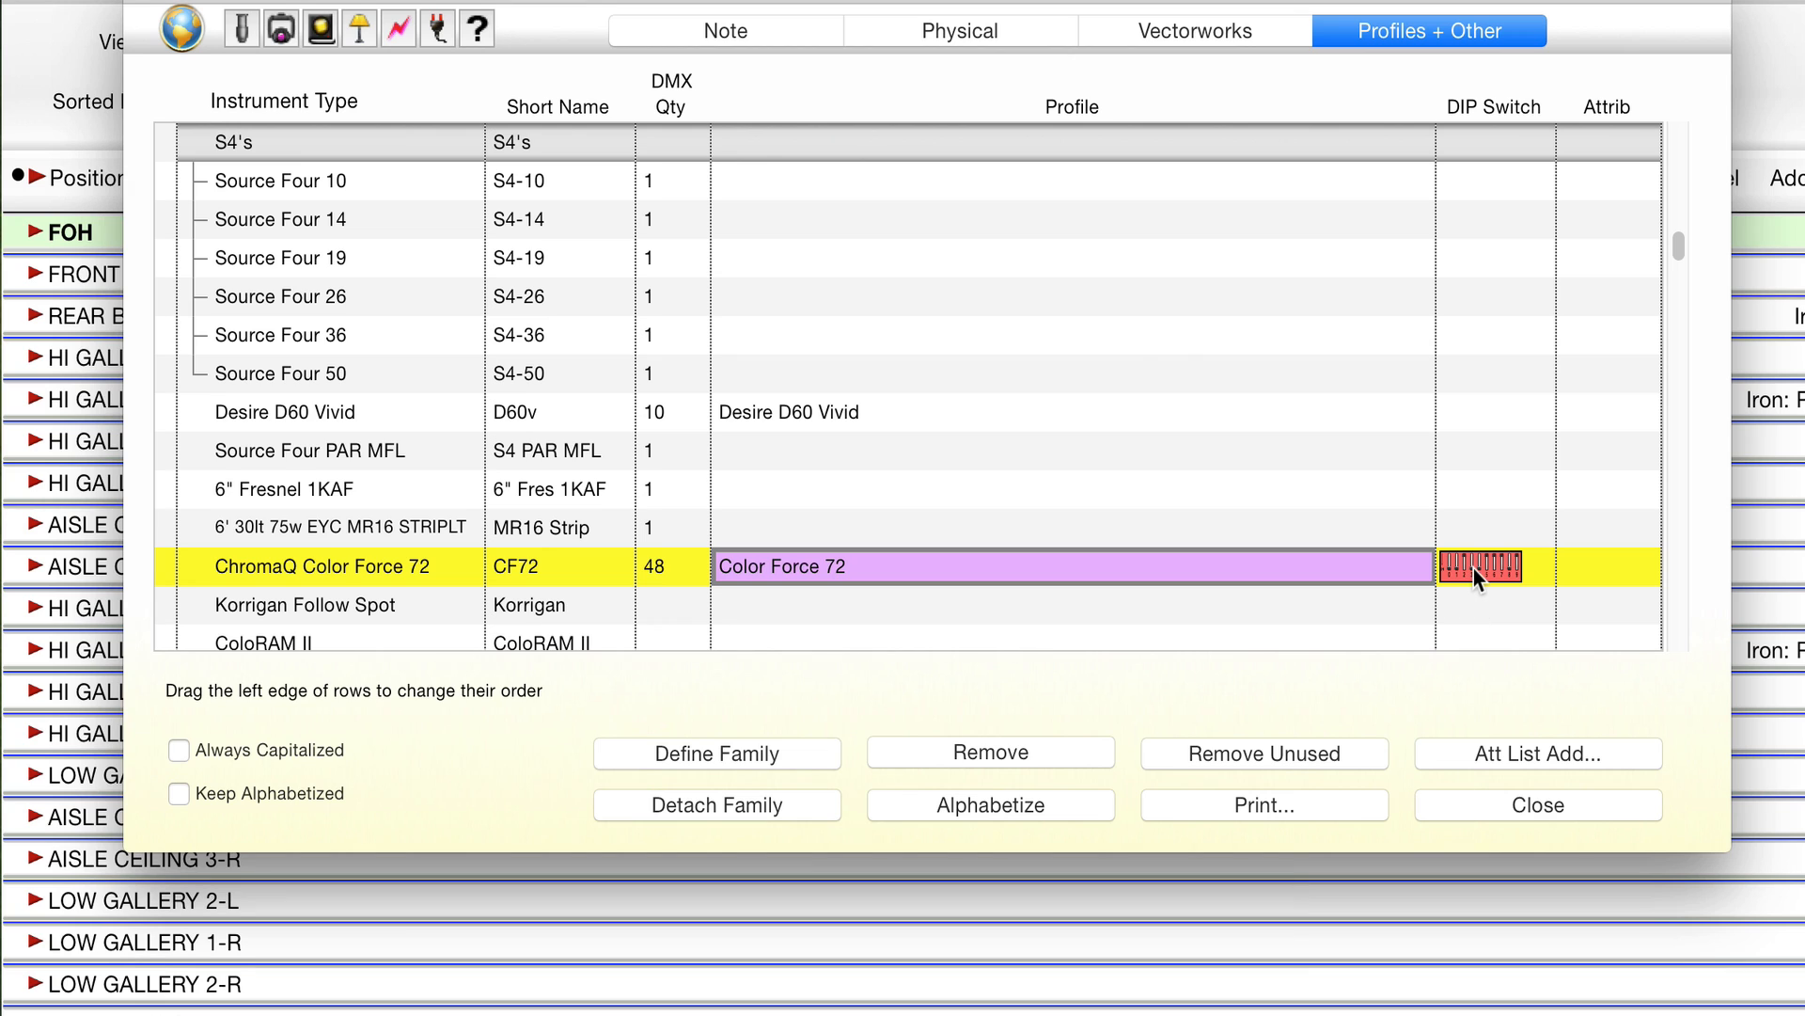
Step: Set the Color Force 72's DIP switch to 9 total switches with On is Down disabled and a green colour, and apply it
left_click(1475, 568)
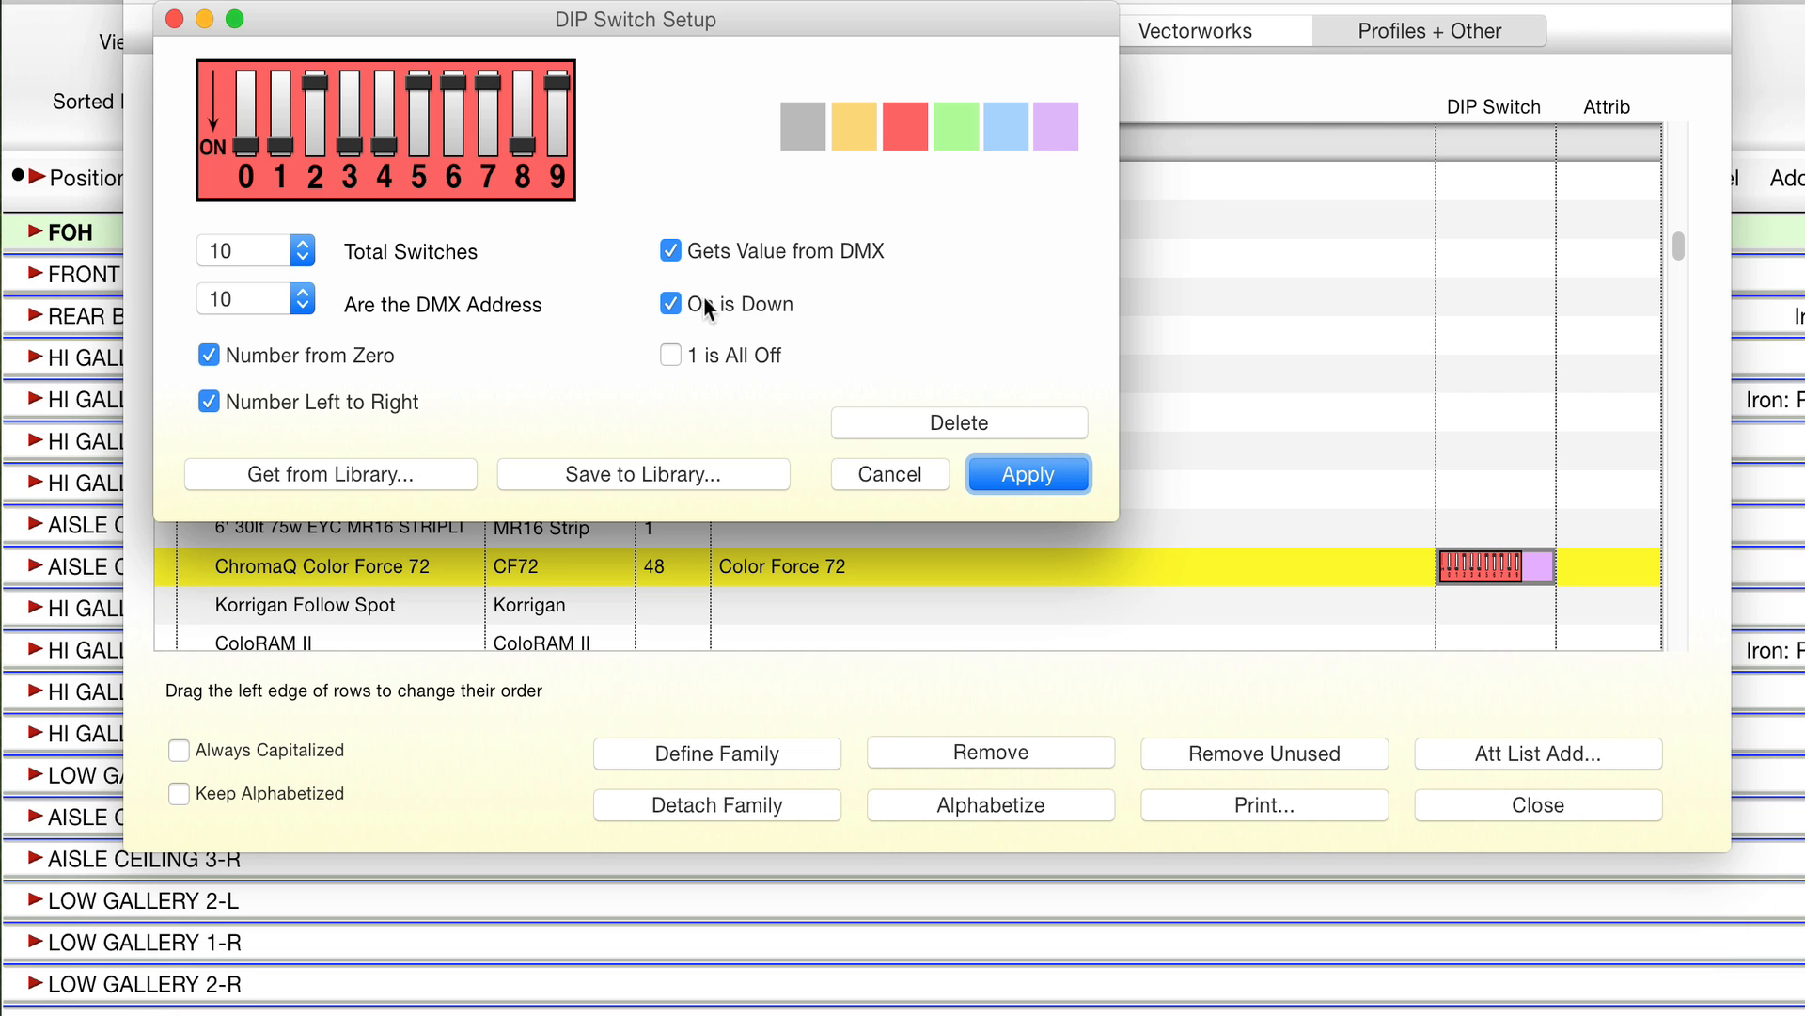
left_click(670, 305)
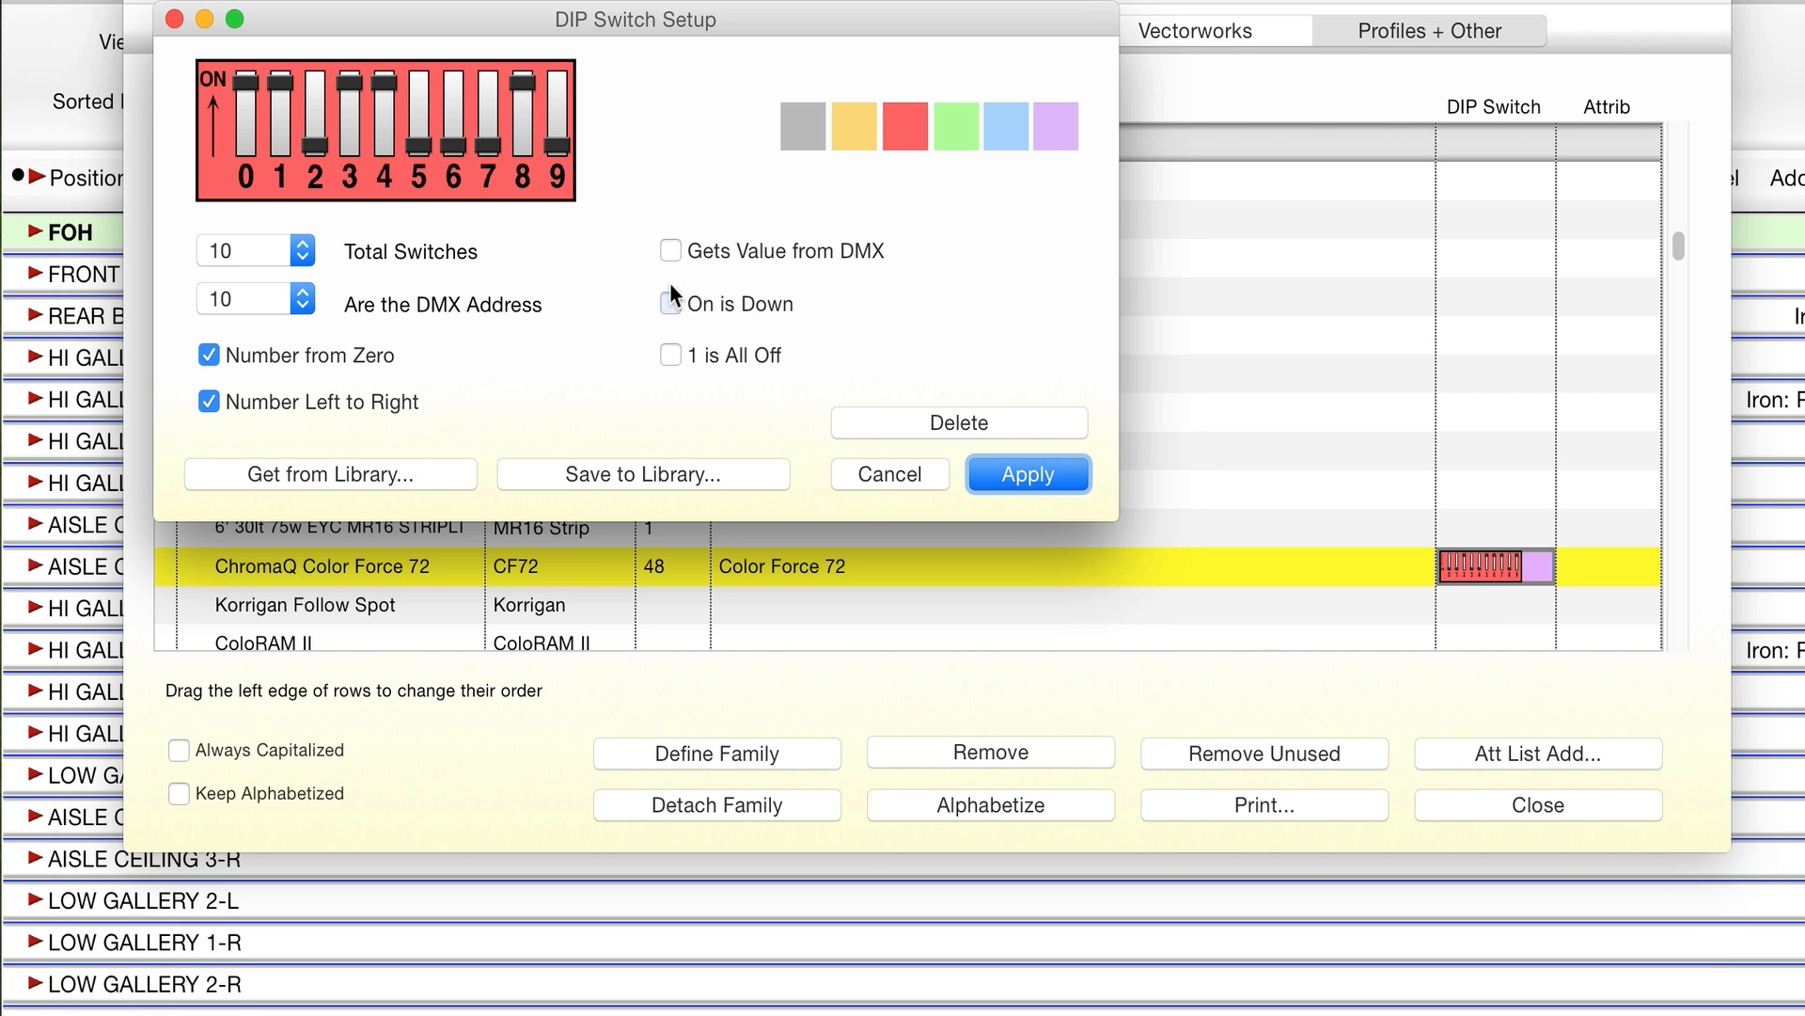
left_click(301, 250)
left_click(235, 219)
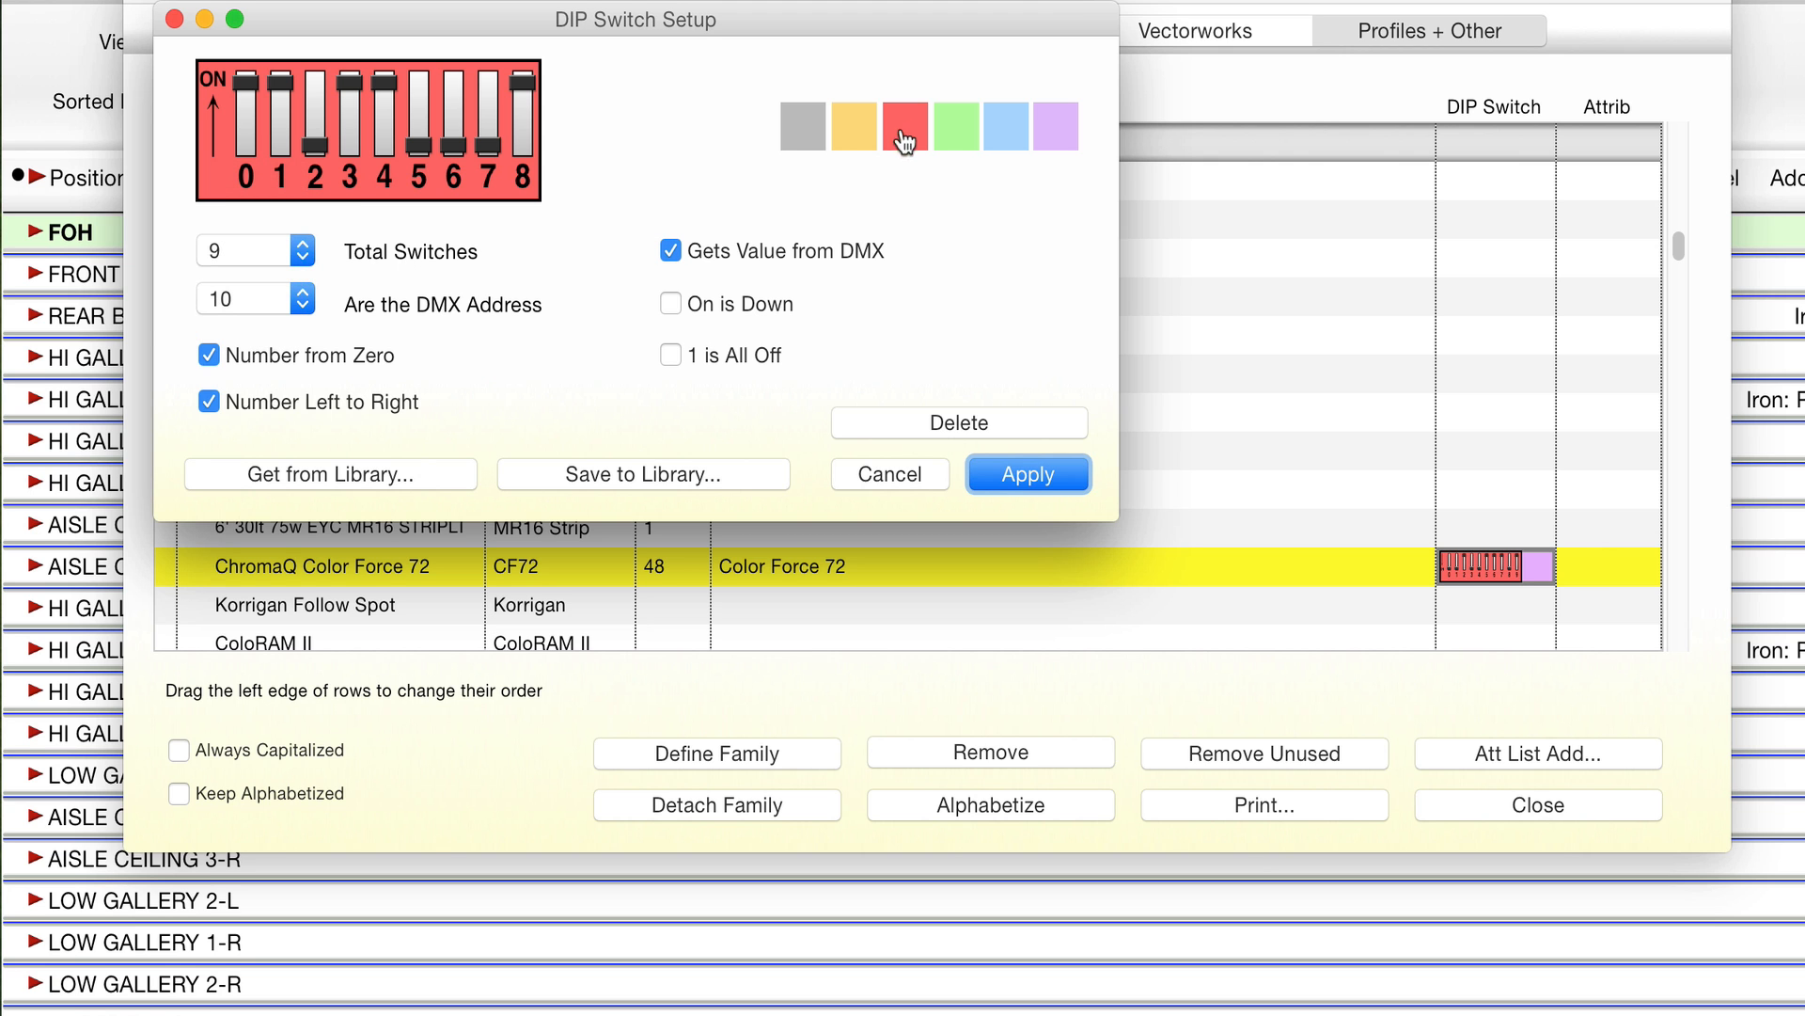
left_click(955, 128)
left_click(1028, 474)
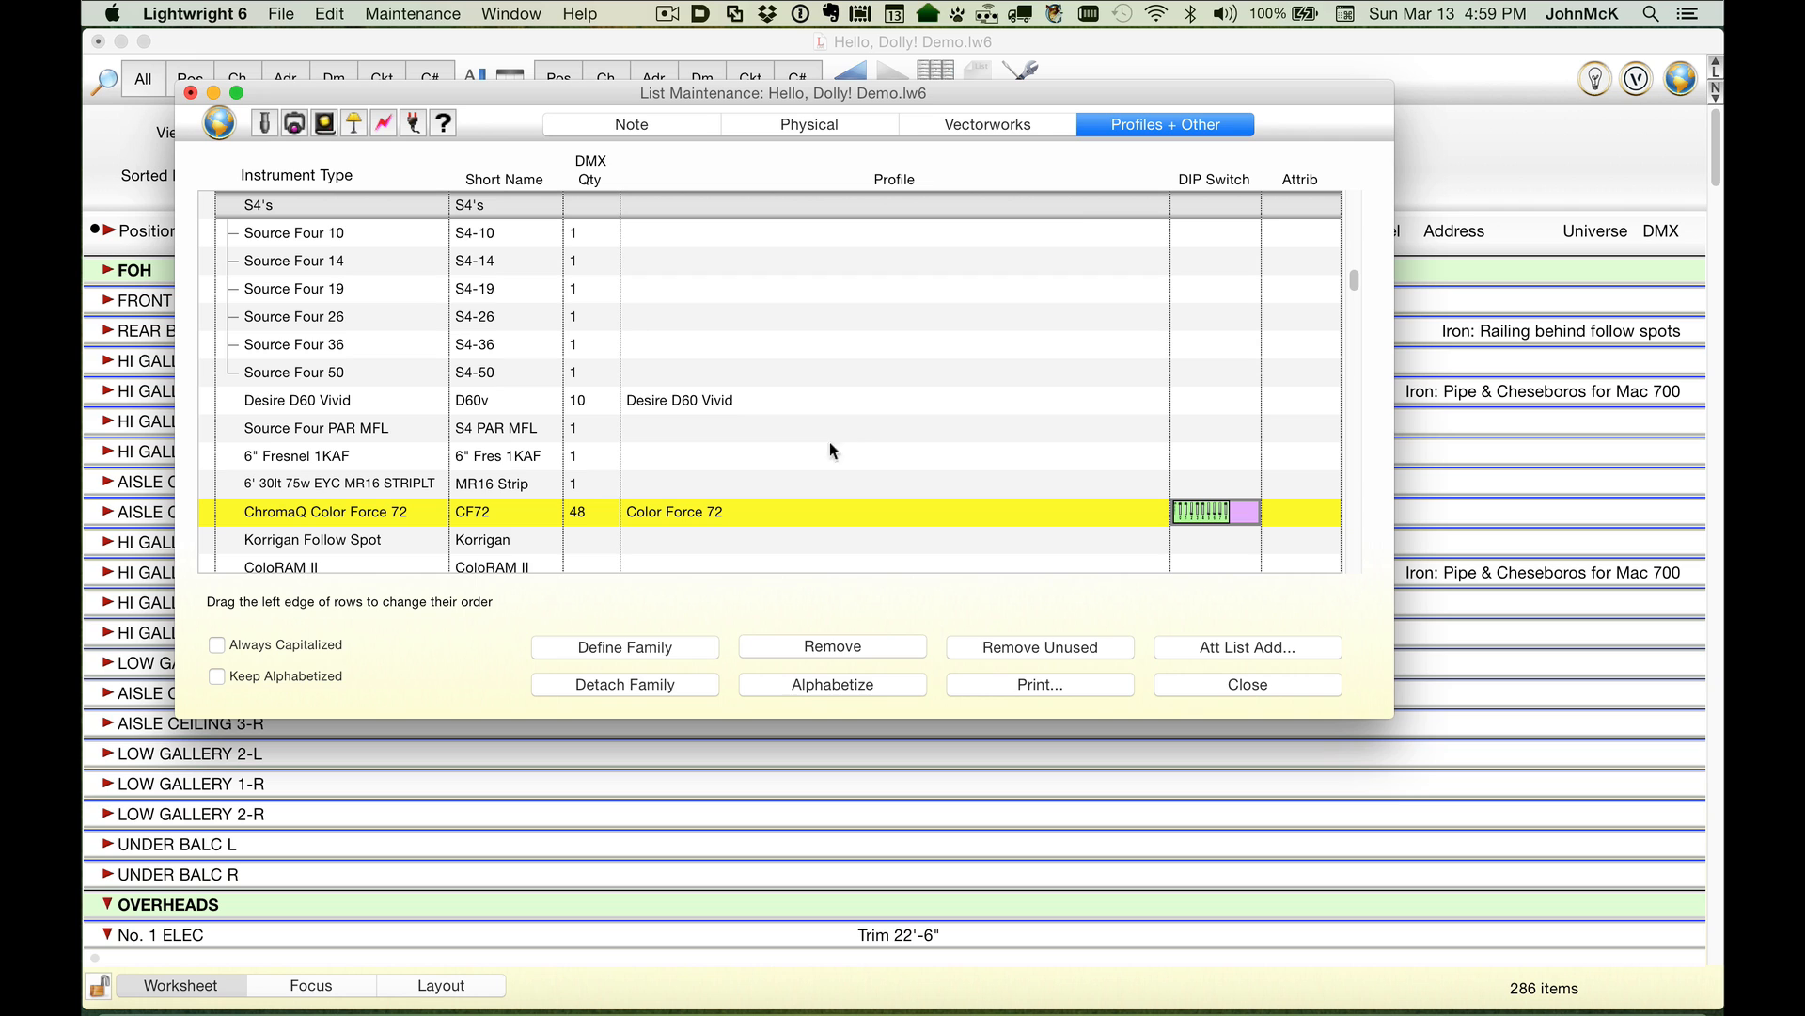
Step: Return to the Position maintenance list and review the iron notes for the positions
left_click(395, 14)
left_click(395, 47)
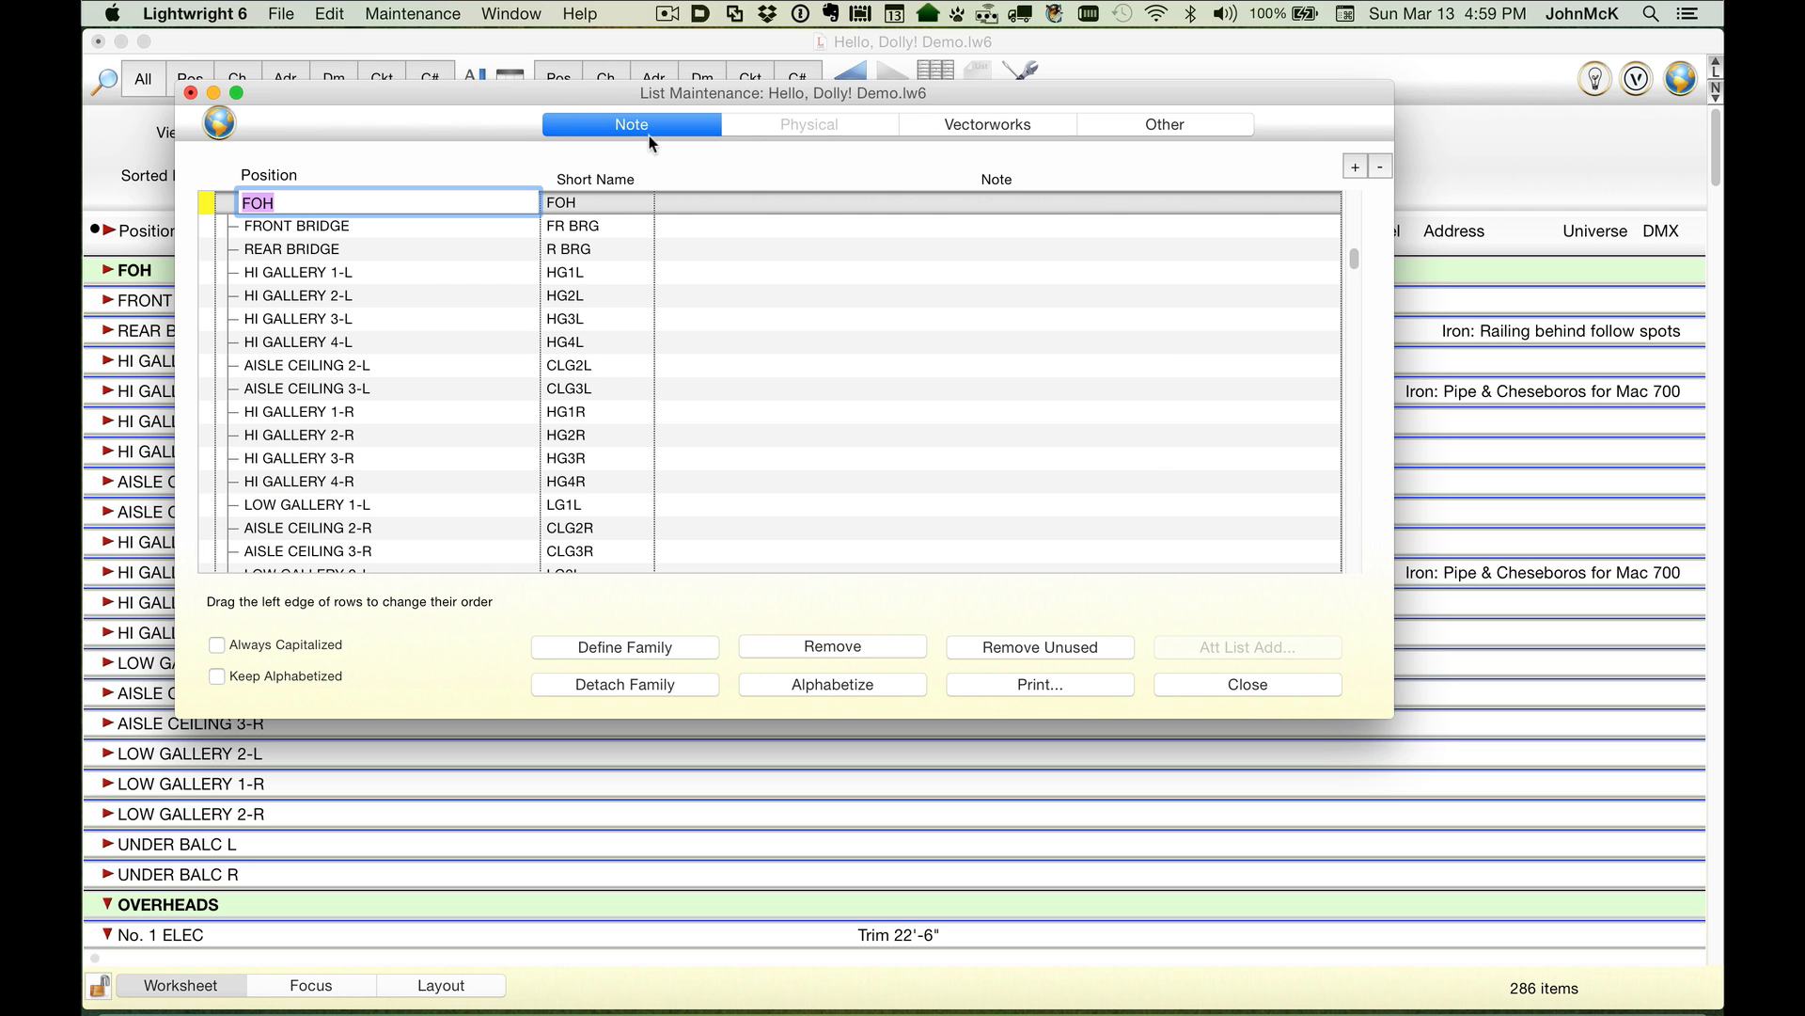
left_click(1110, 120)
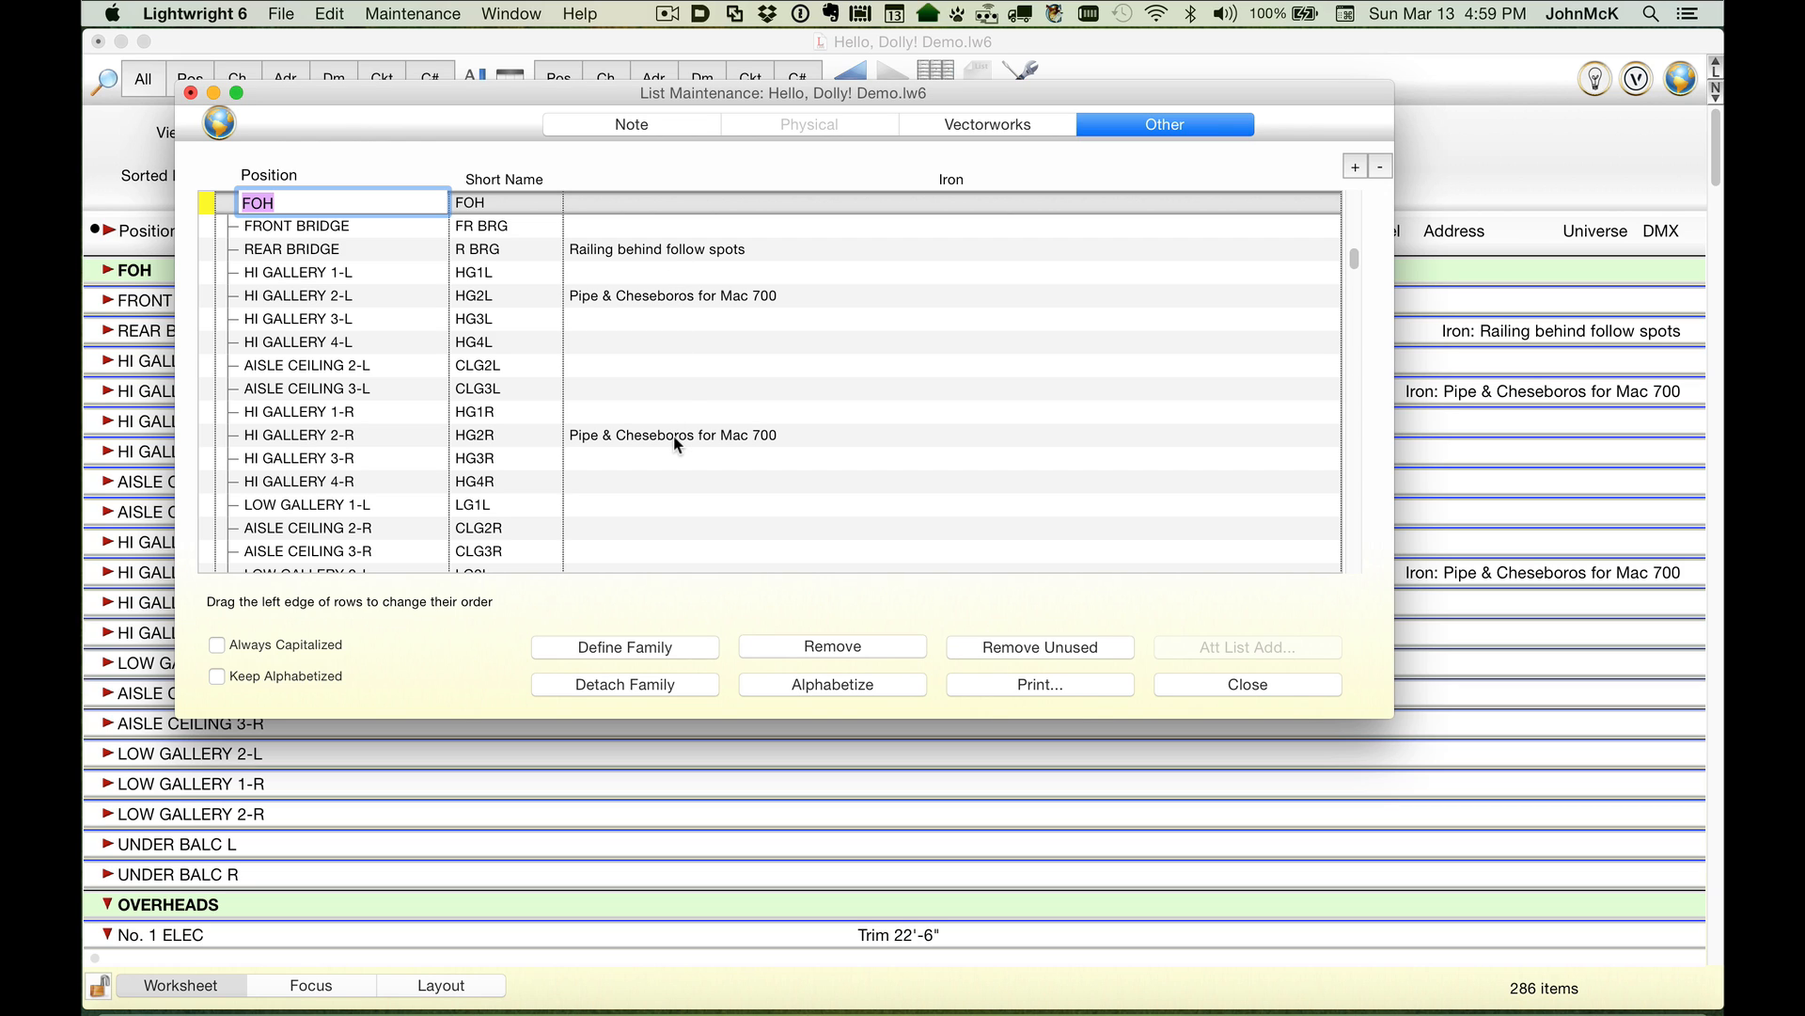
Step: Open the Circuit Name maintenance list, examine the rack assignment of circuit R1A, and close the list
left_click(430, 19)
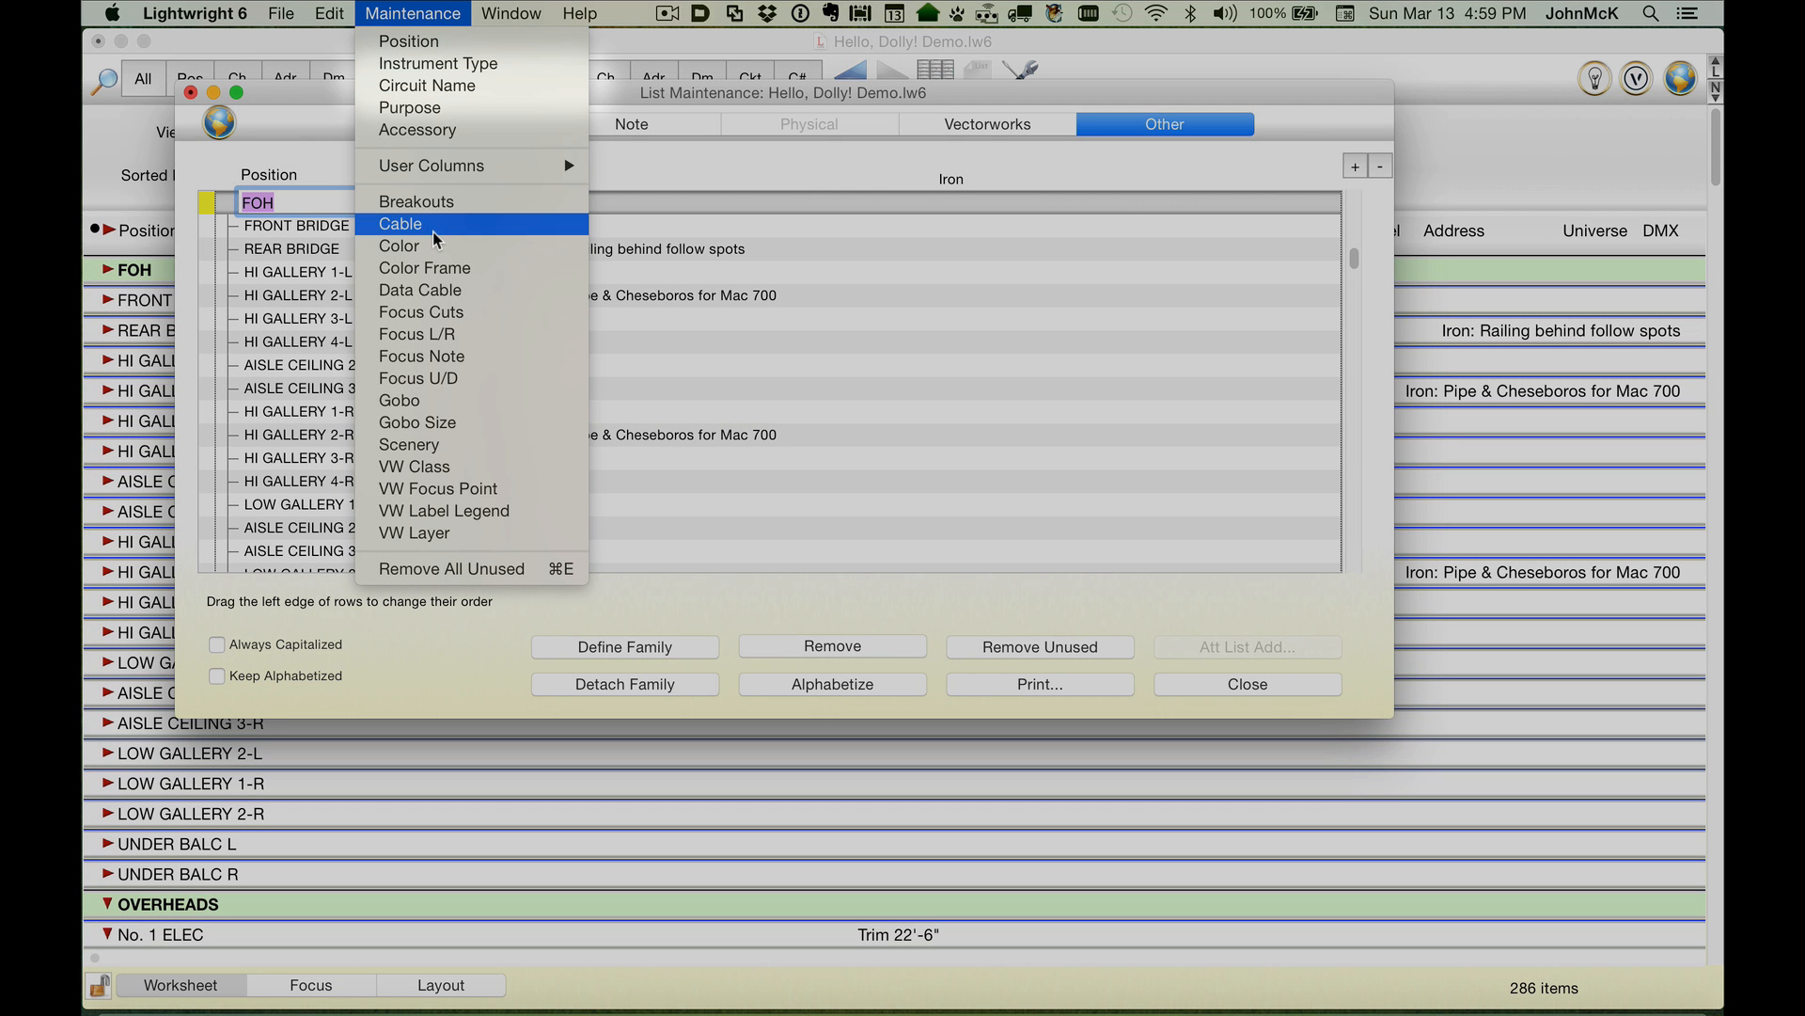
left_click(452, 86)
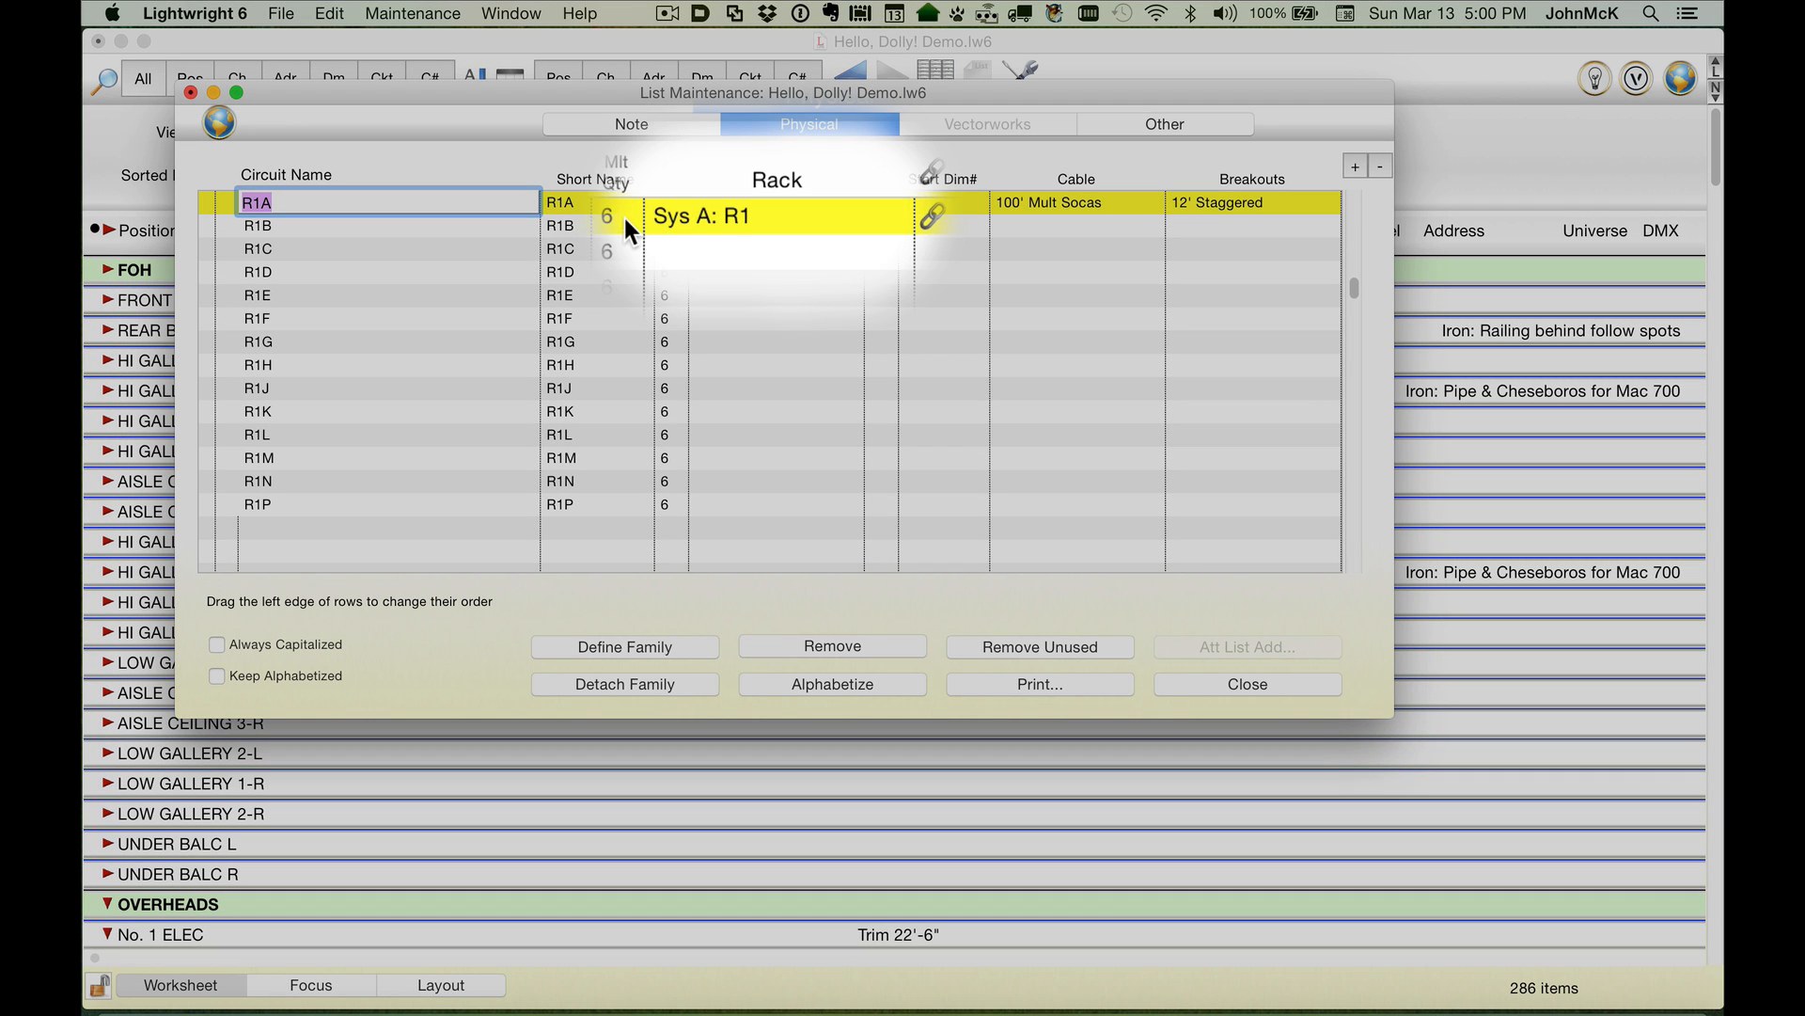
left_click(726, 214)
left_click(731, 208)
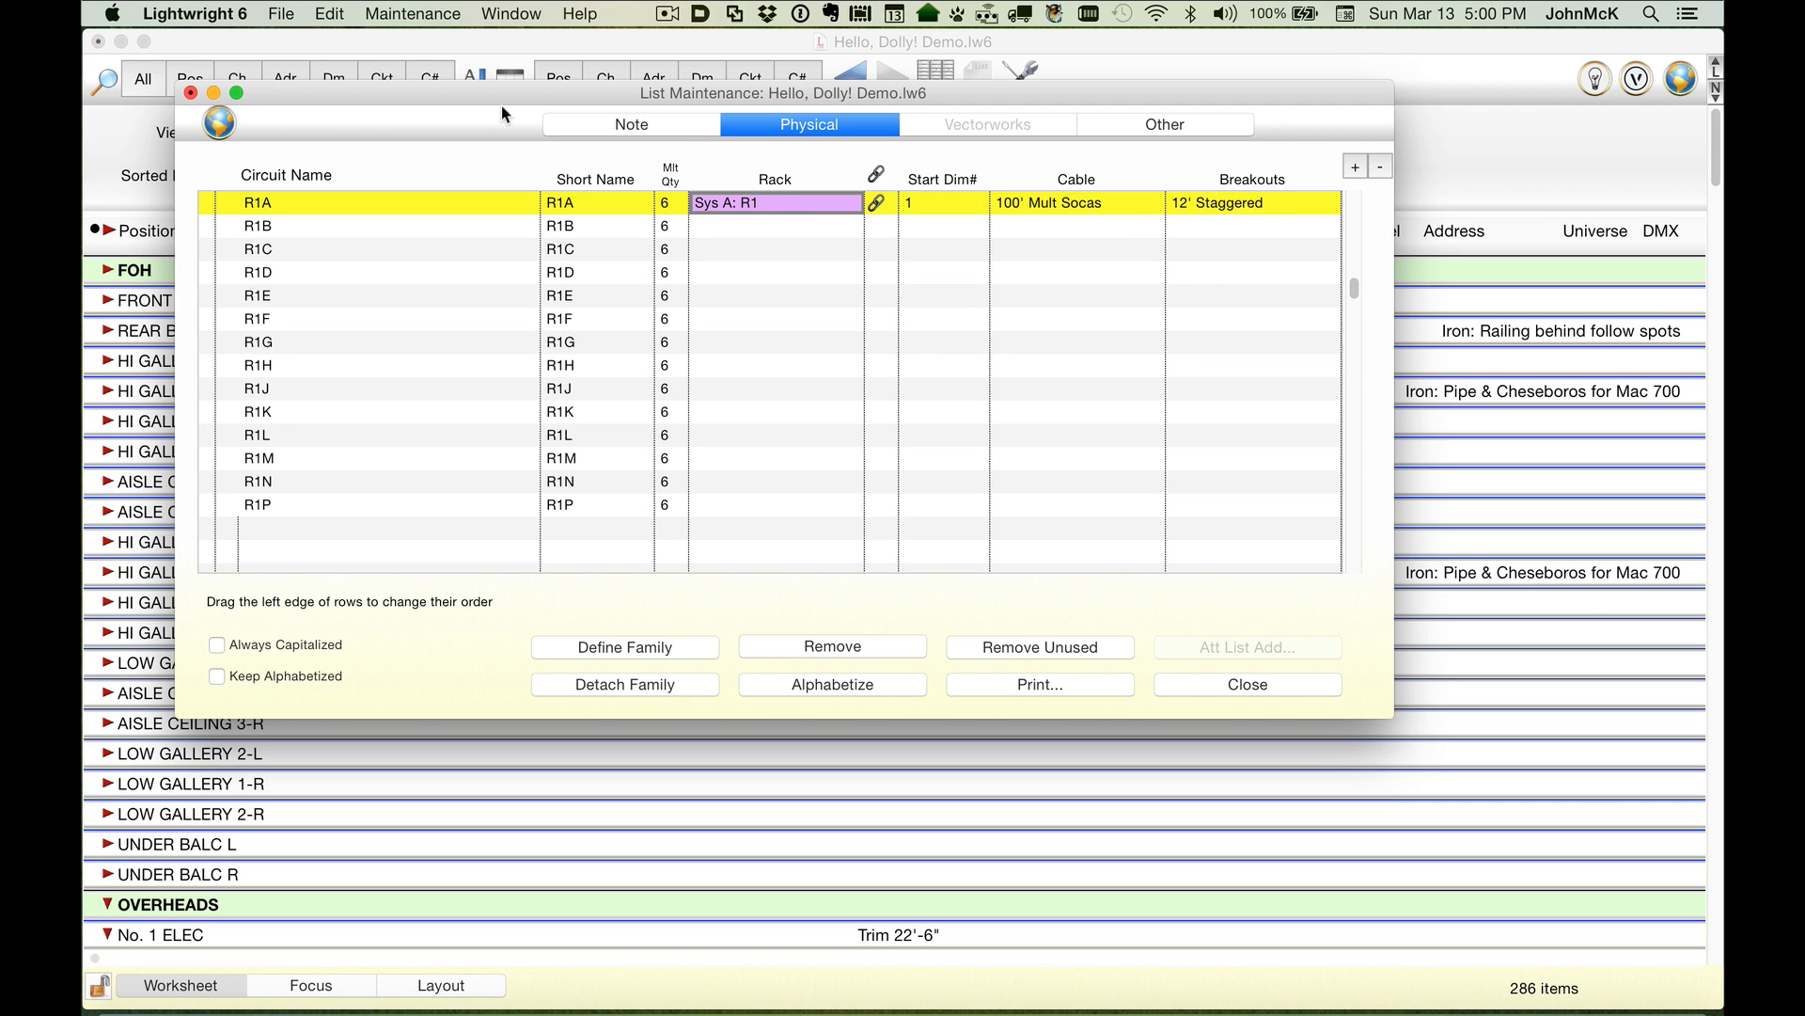
key("Escape")
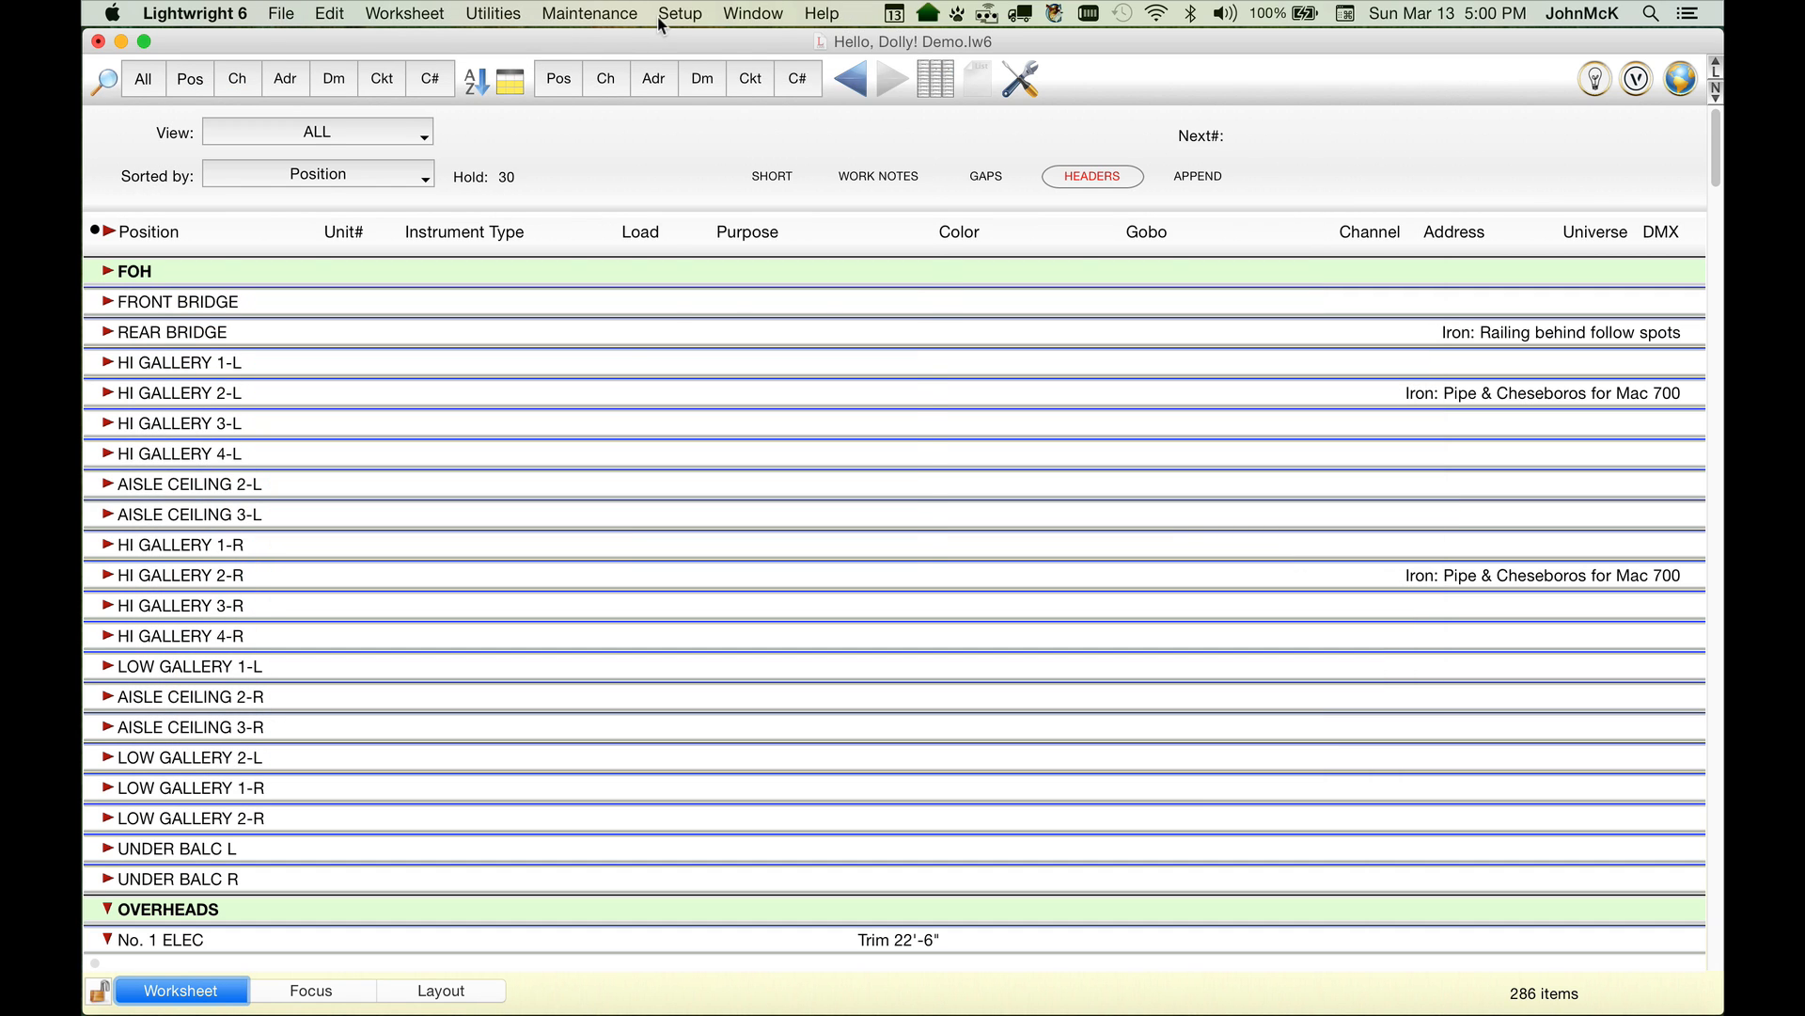
Step: Open the dimming and control setup and review the type options for the UR House R1 rack without changing them
left_click(669, 14)
left_click(664, 41)
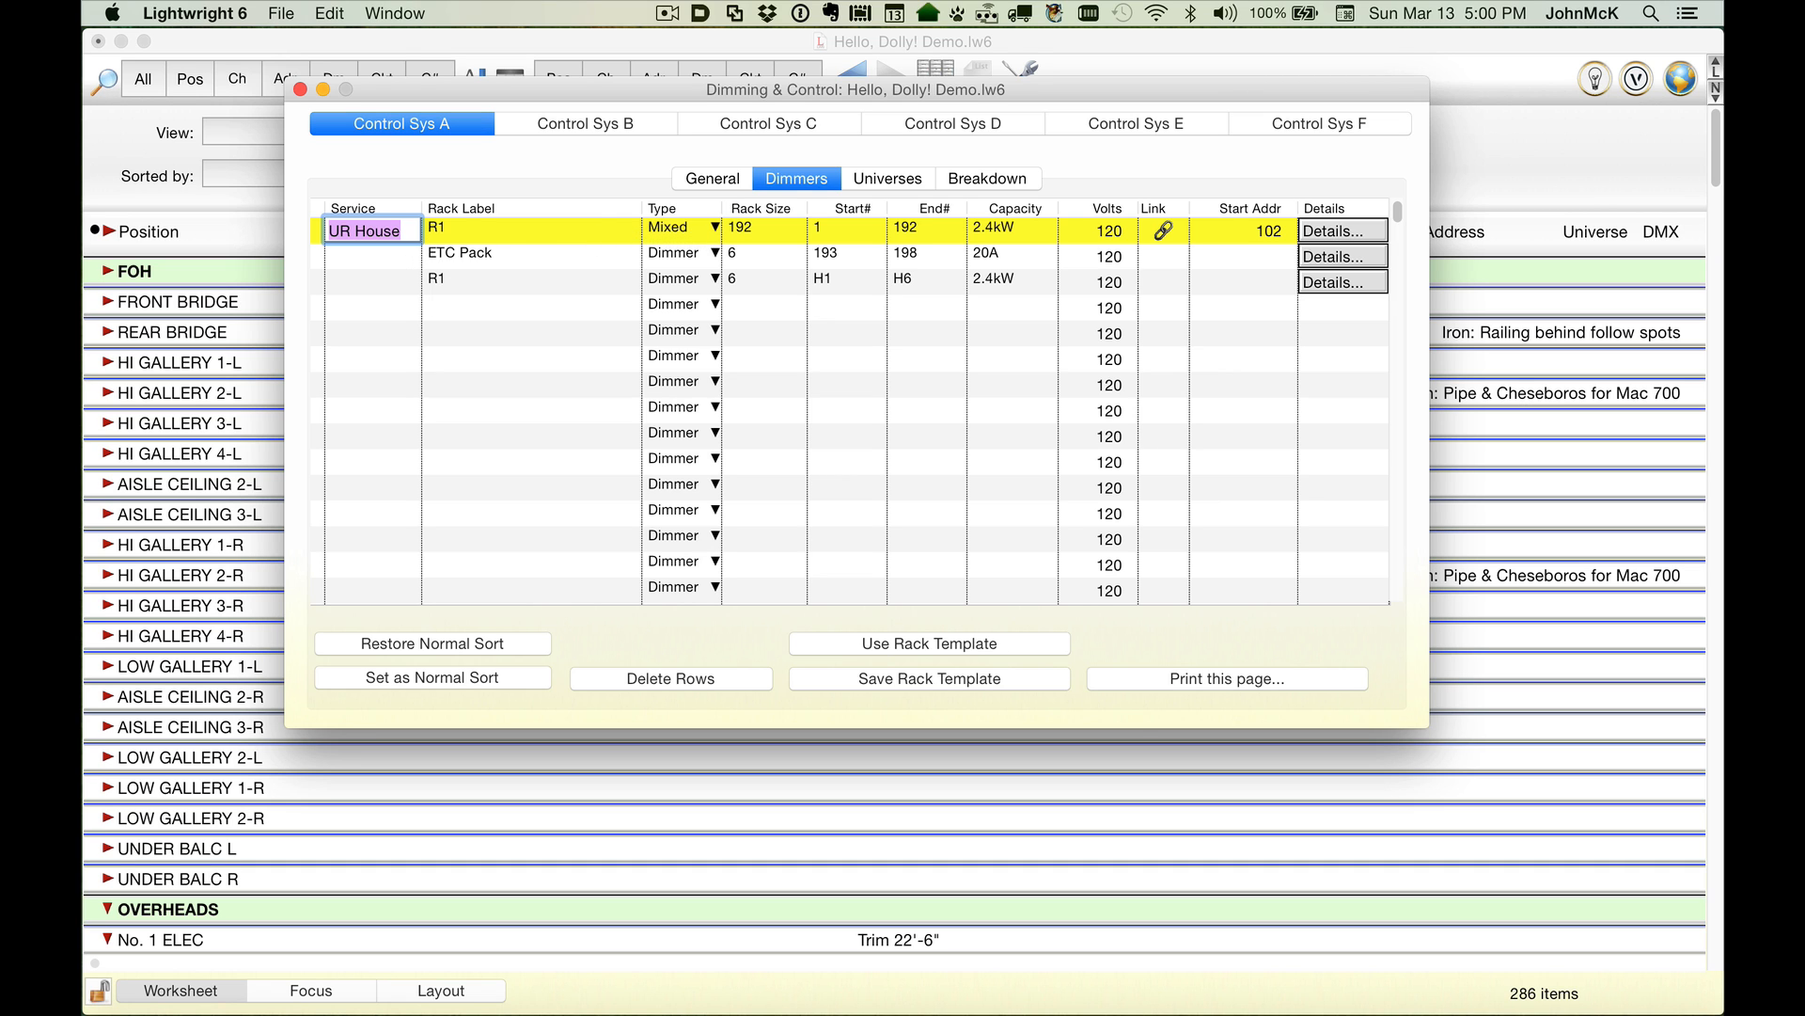
left_click(712, 231)
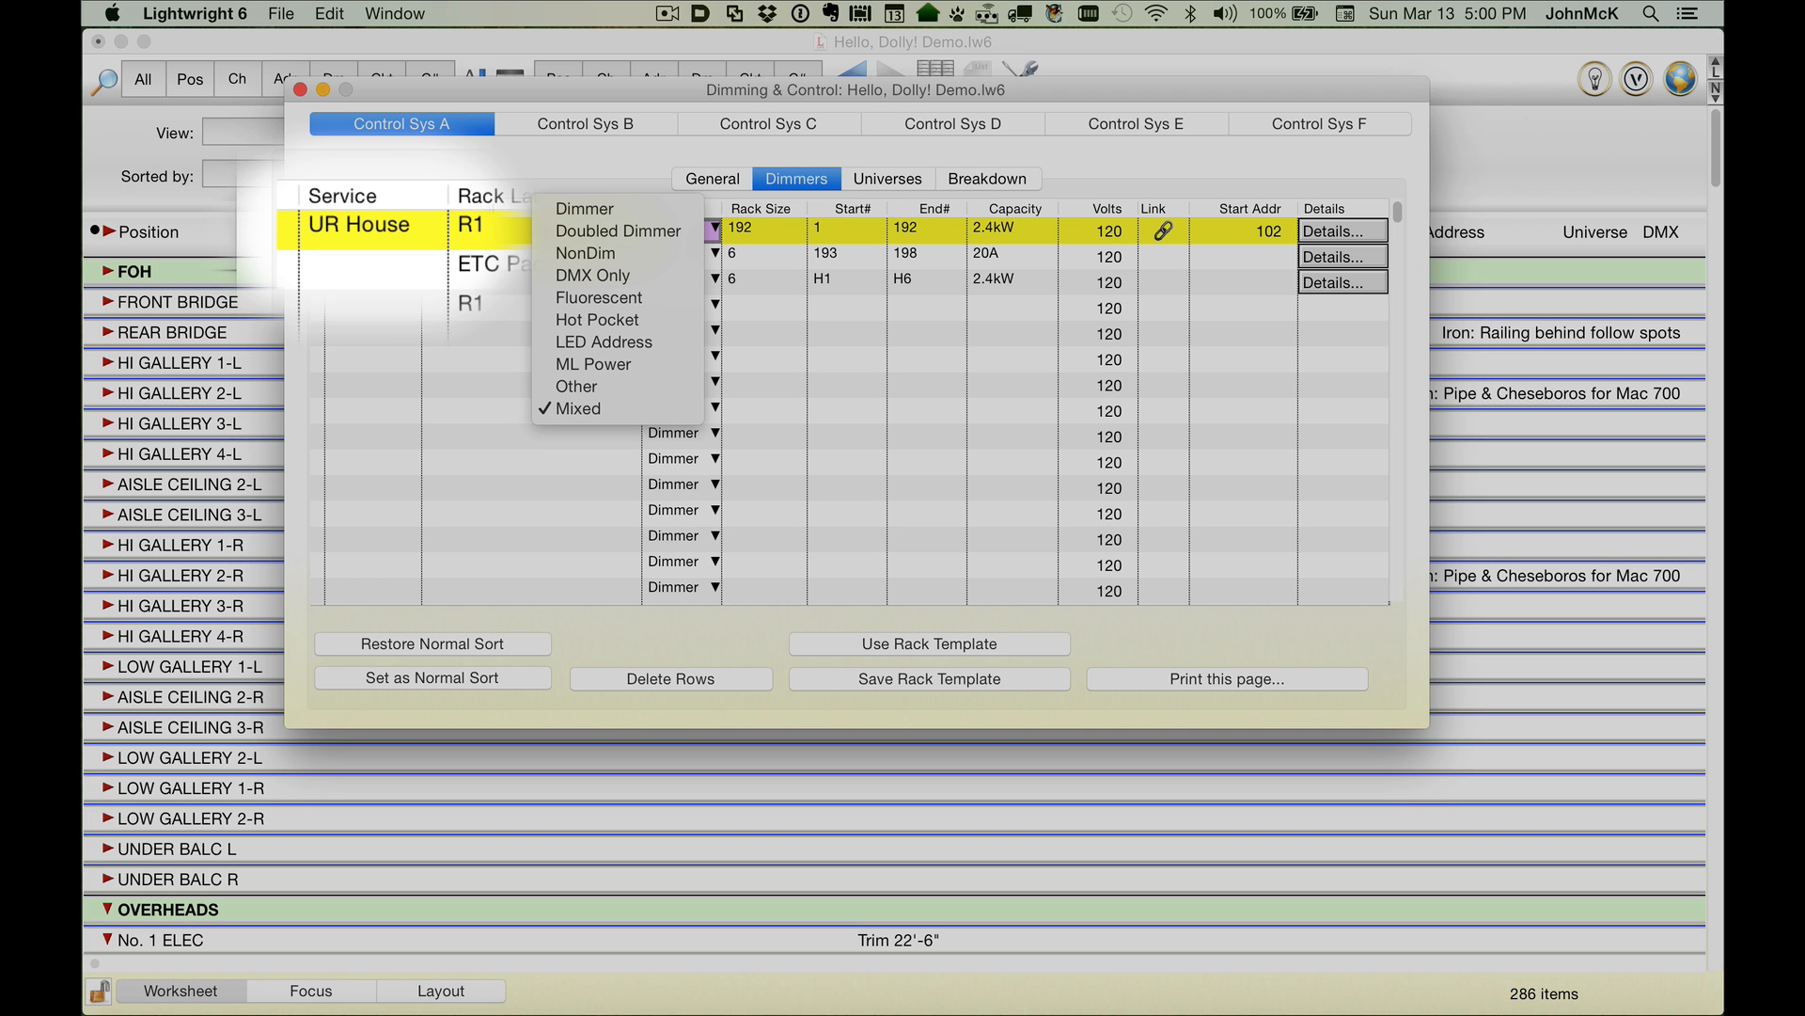
key("Escape")
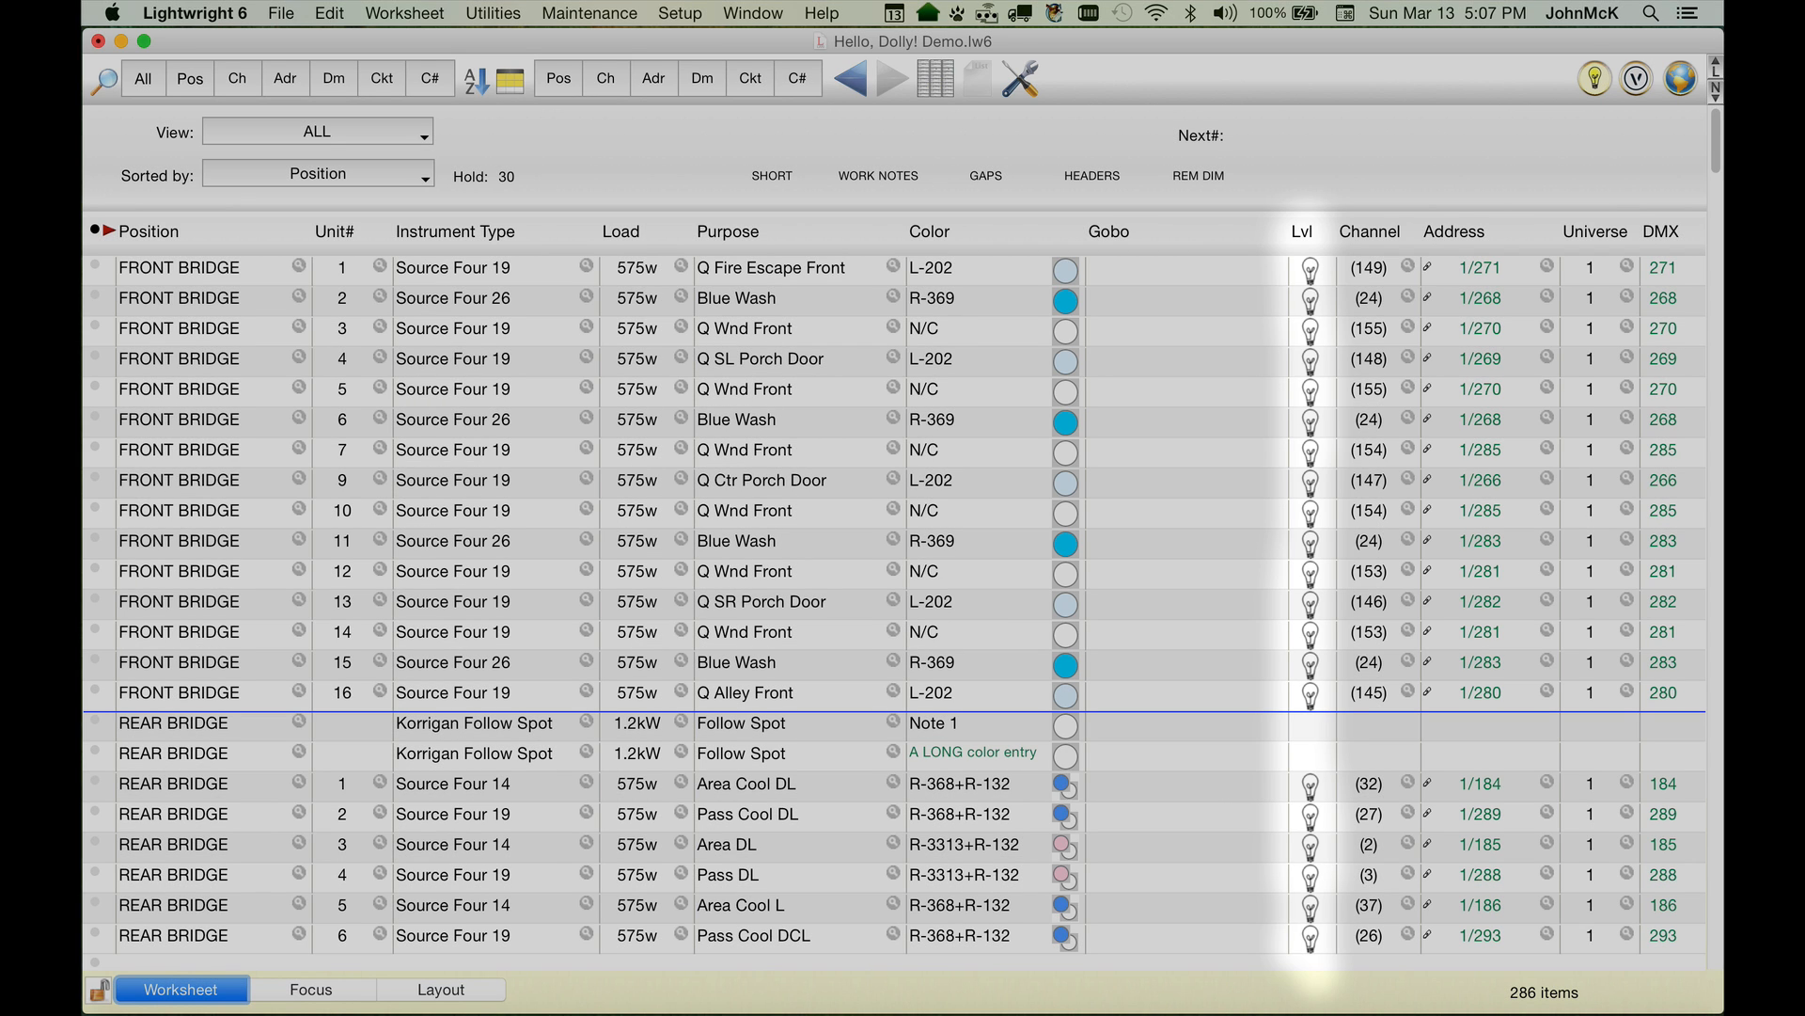
Step: Select the level cells of Front Bridge units 1 to 16 and review the console level commands available for them
left_click(1311, 301)
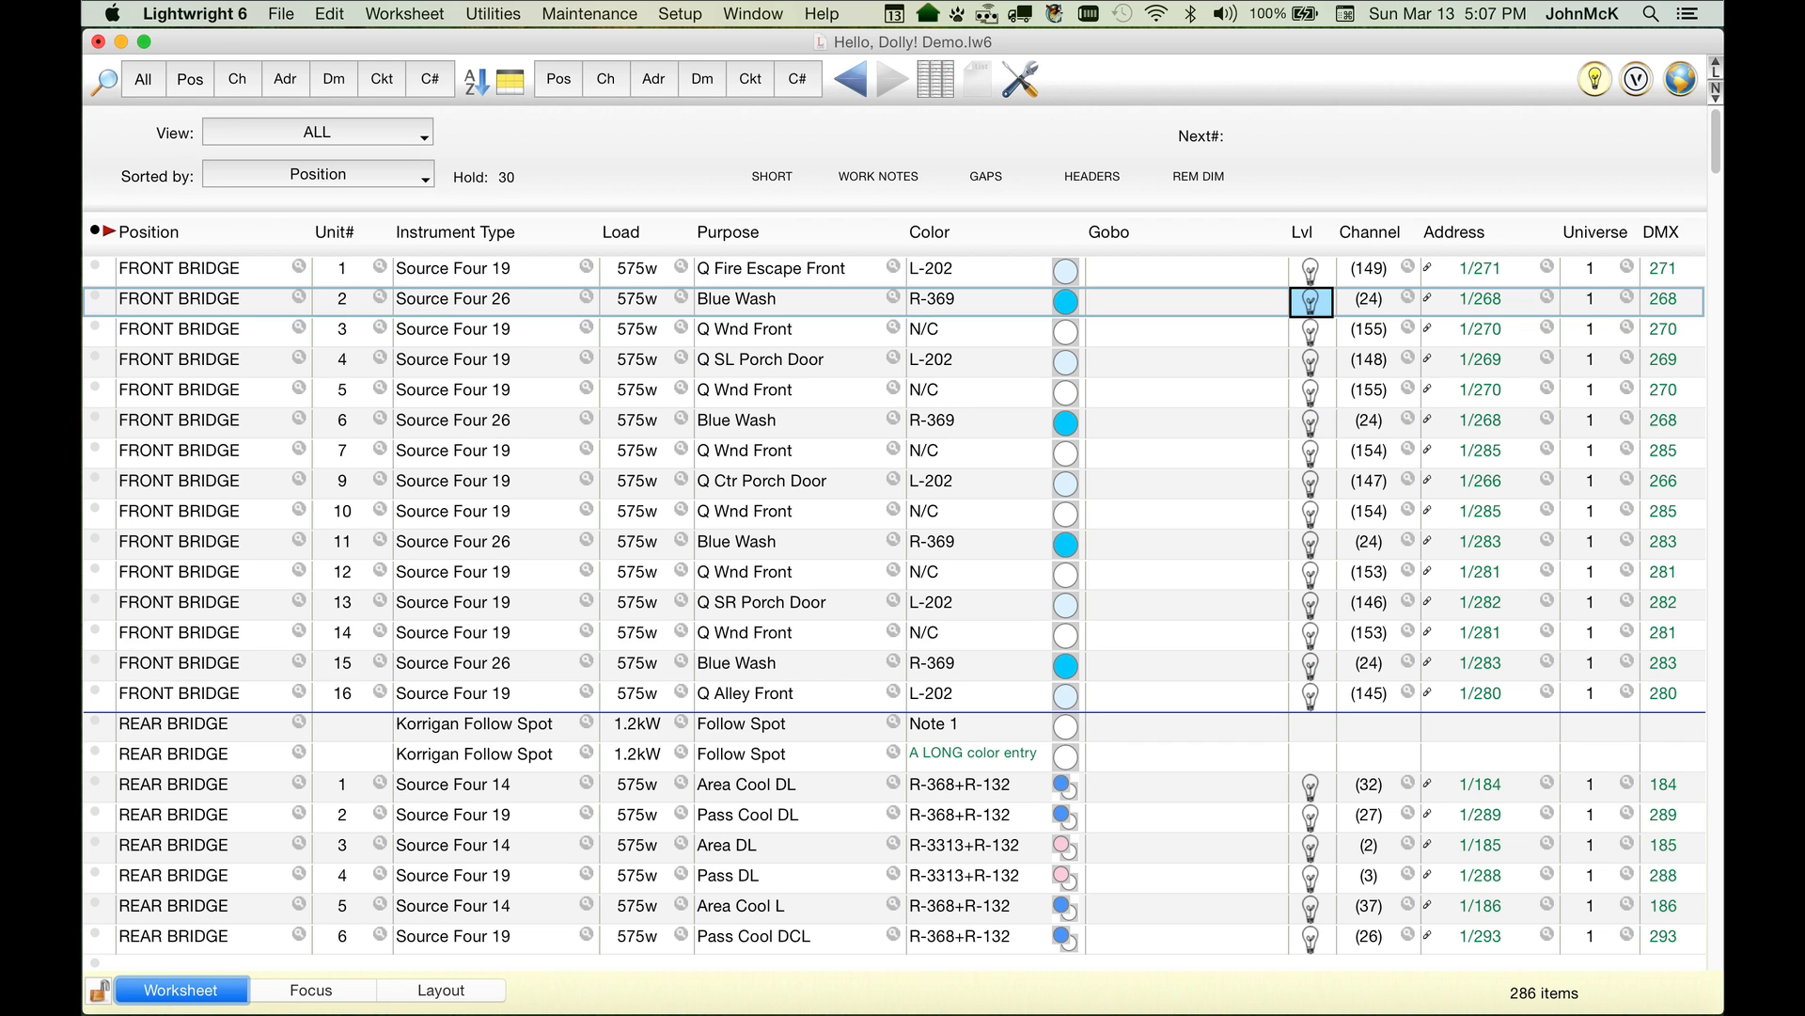
left_click(1310, 271)
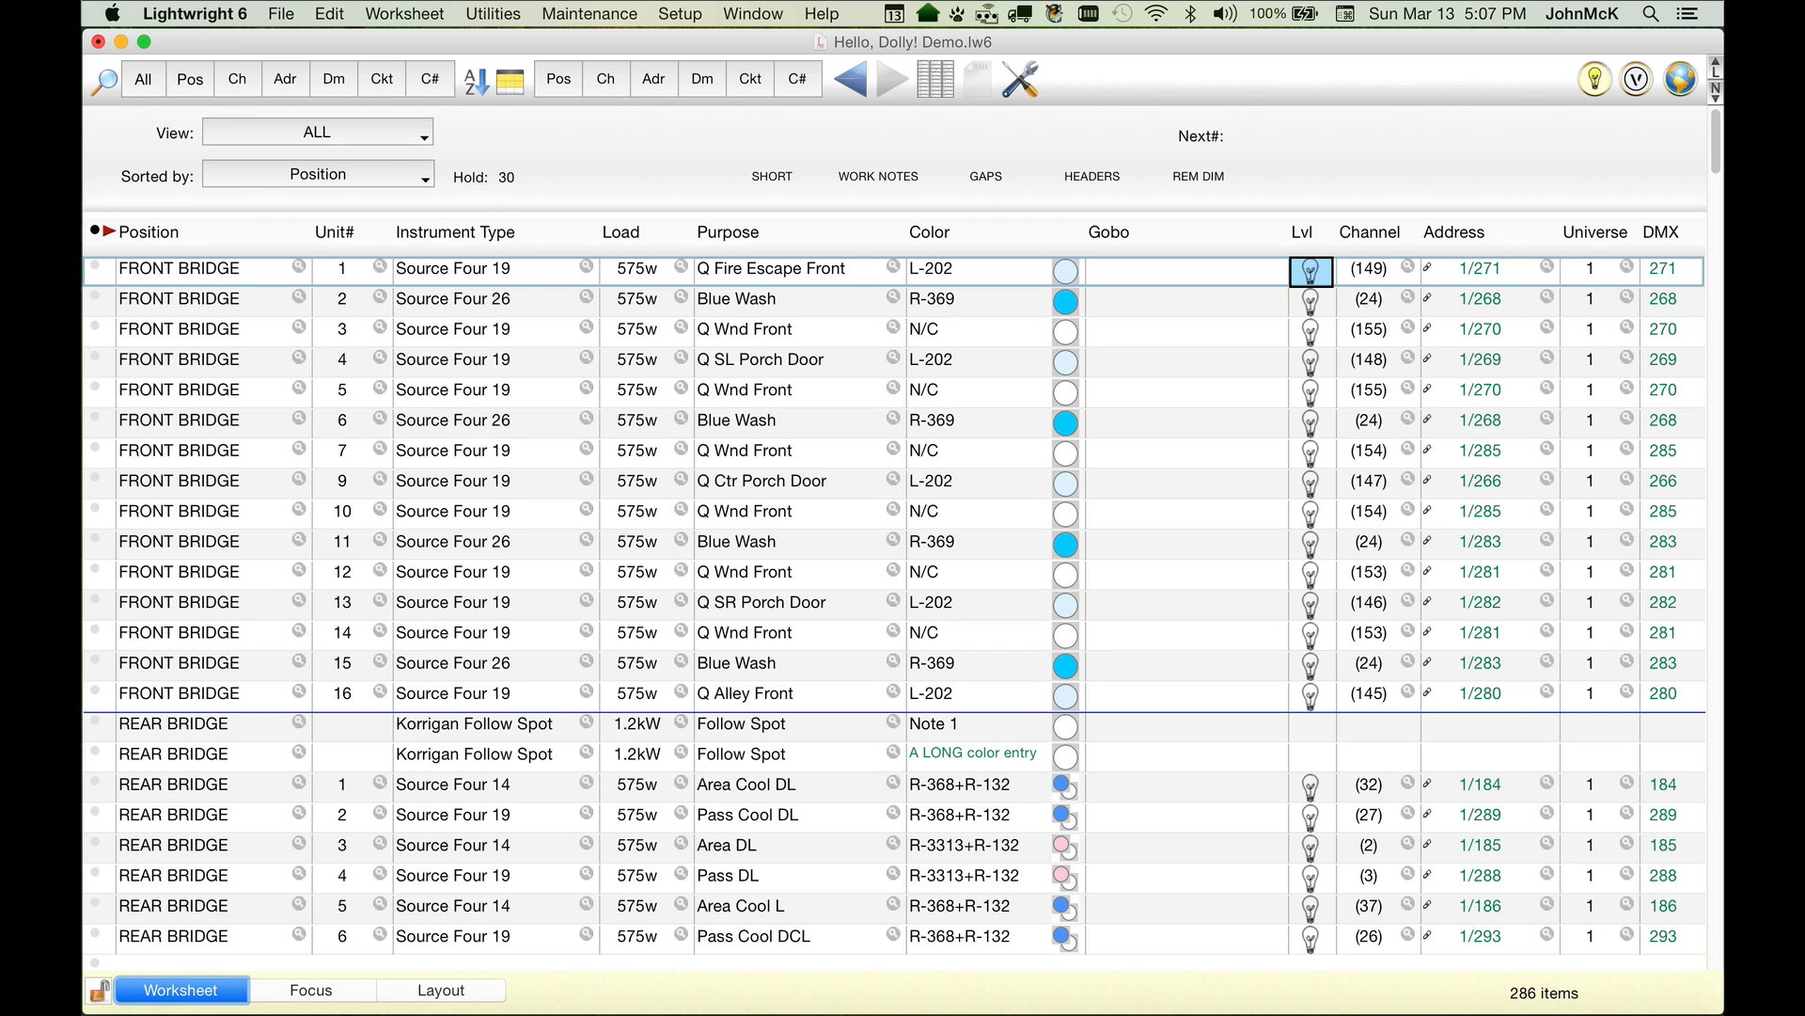
left_click(1311, 695, "shift")
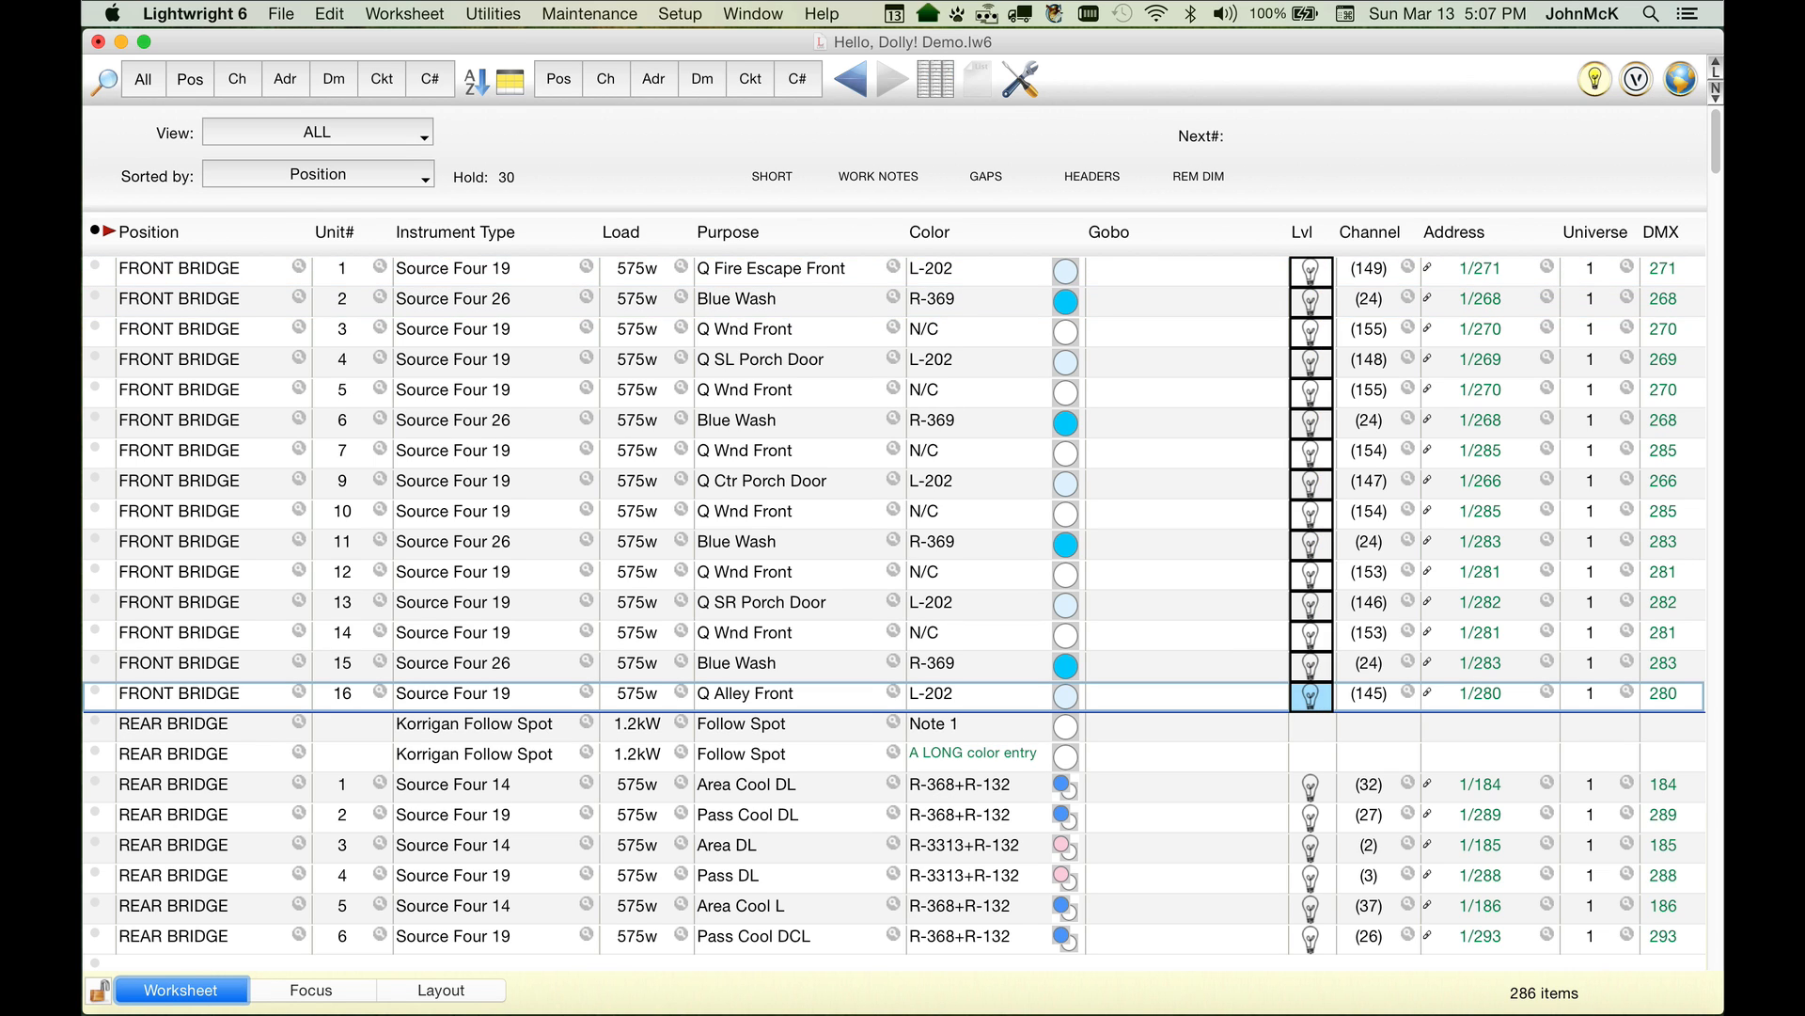
right_click(1311, 360)
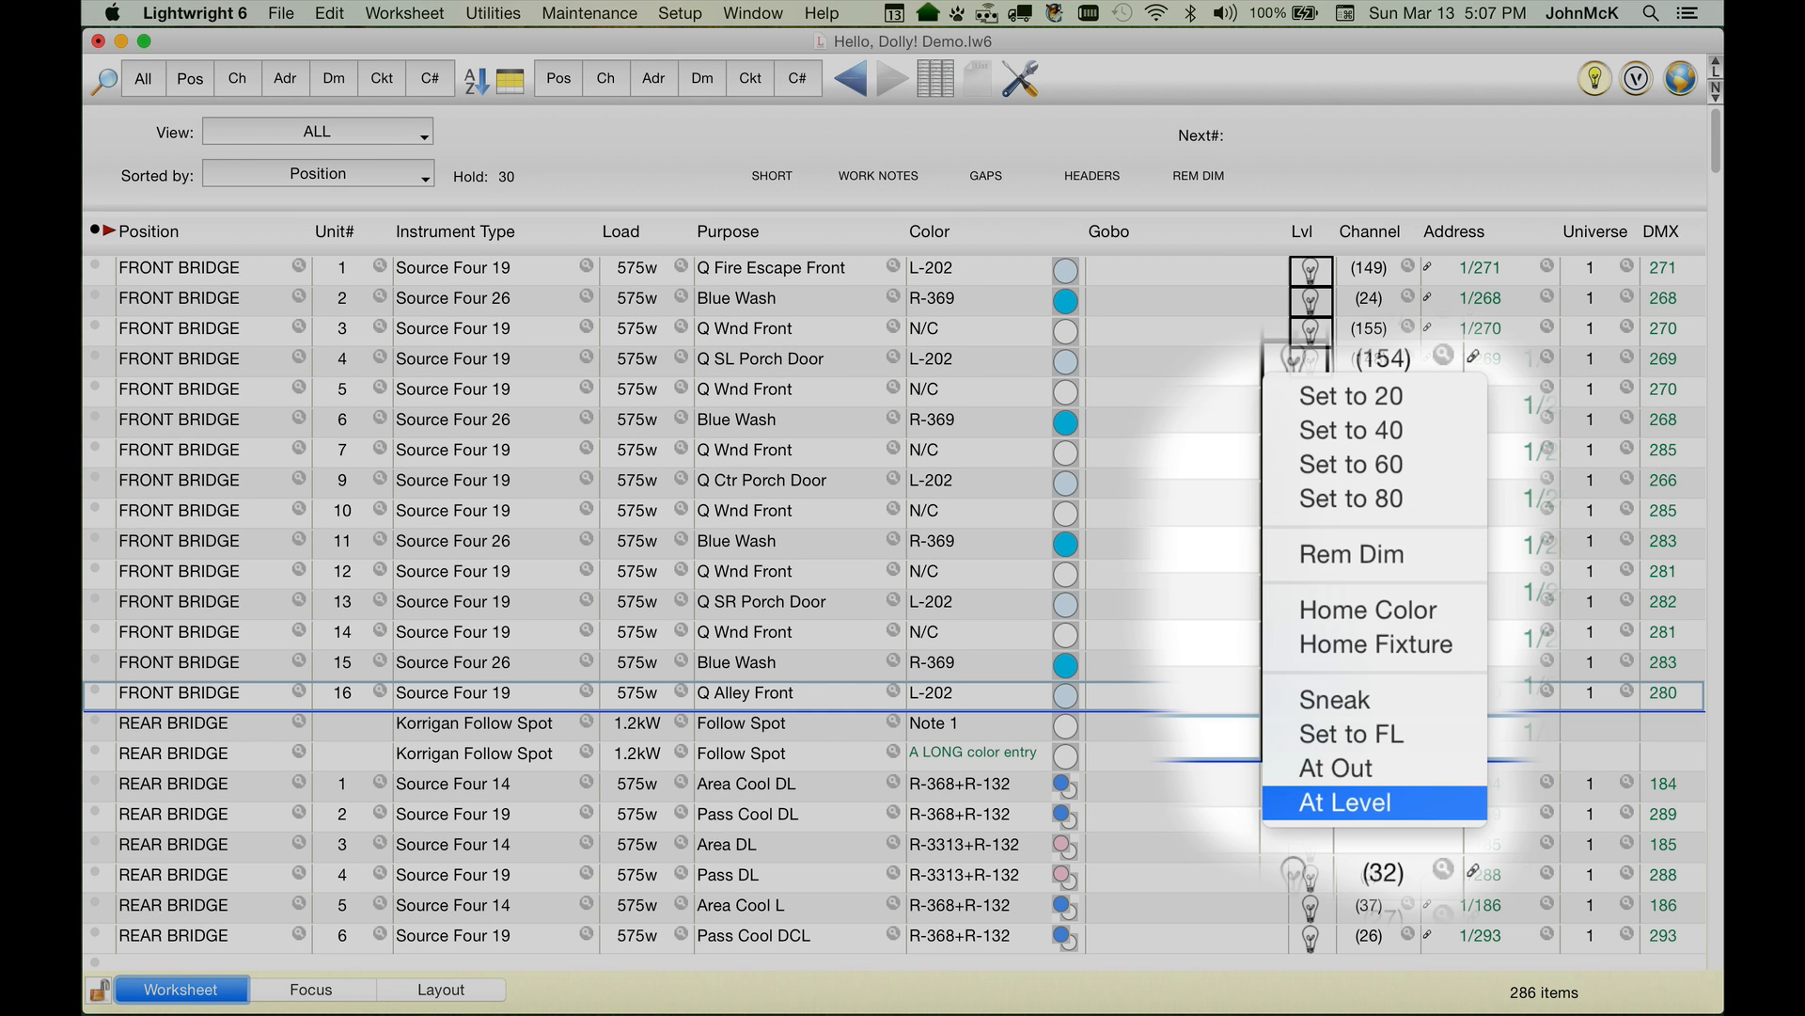
left_click(1345, 768)
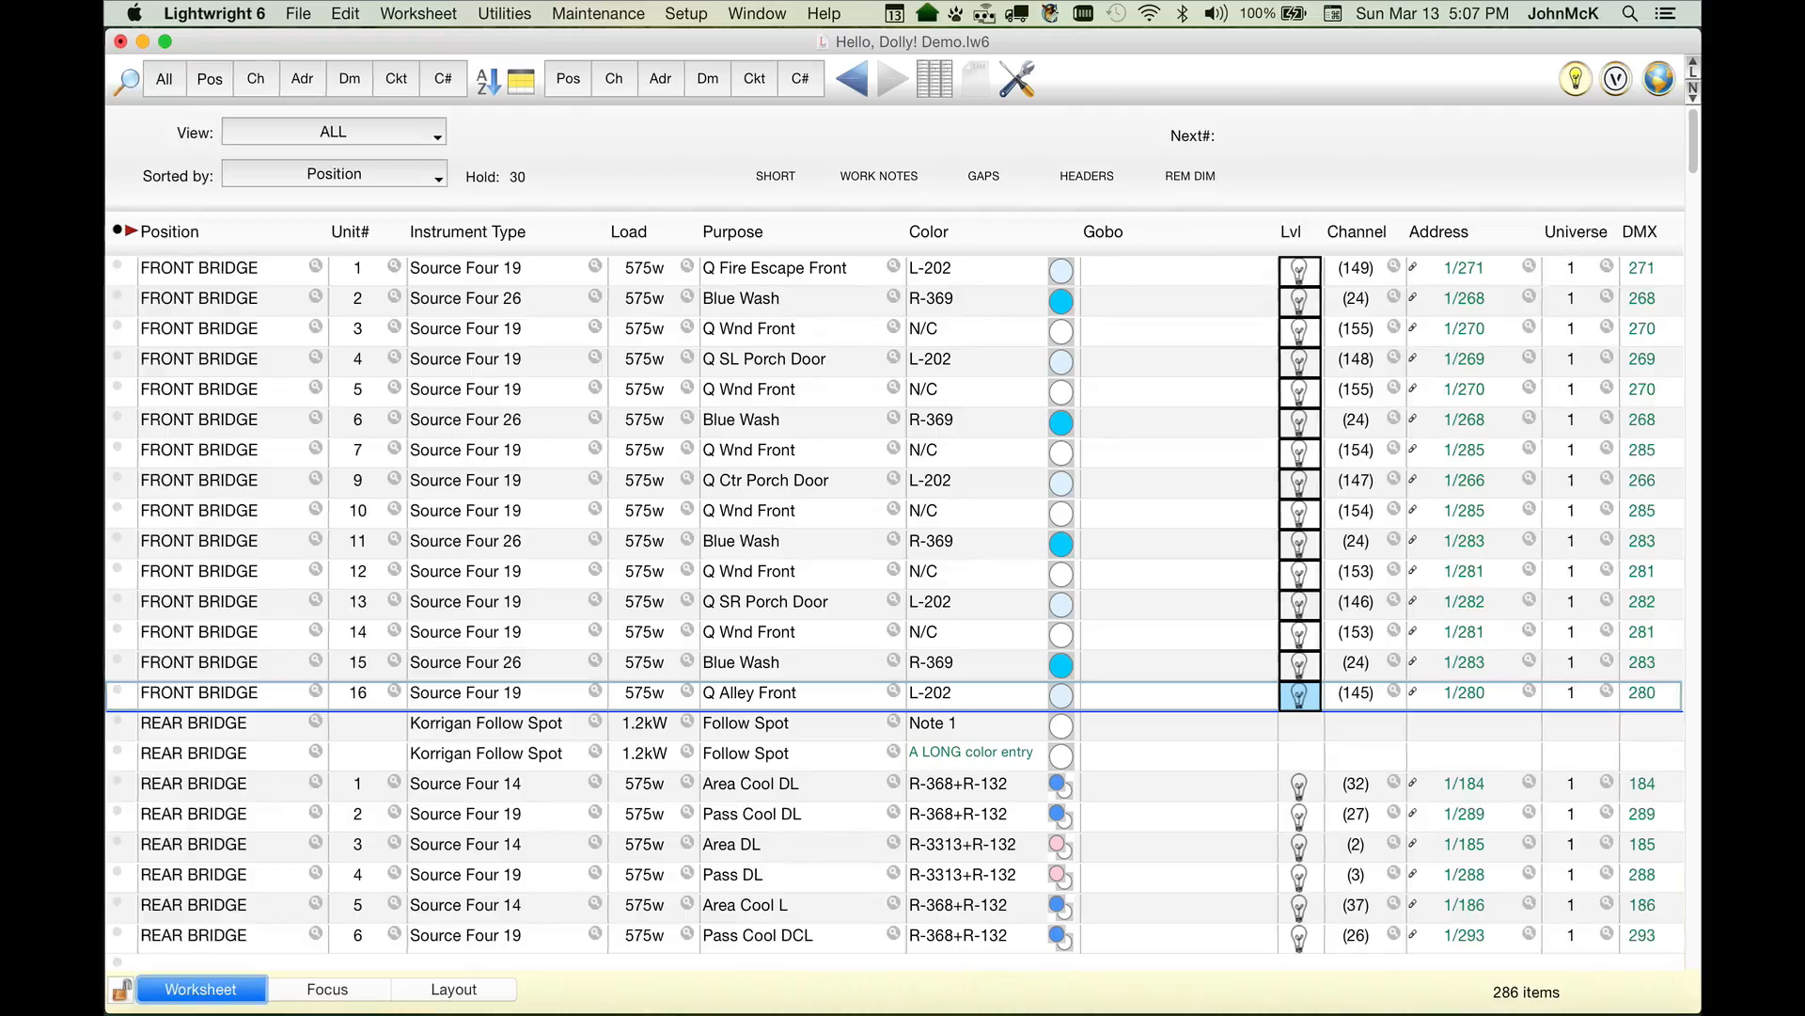
Step: Show the console's active channels in the worksheet
left_click(506, 13)
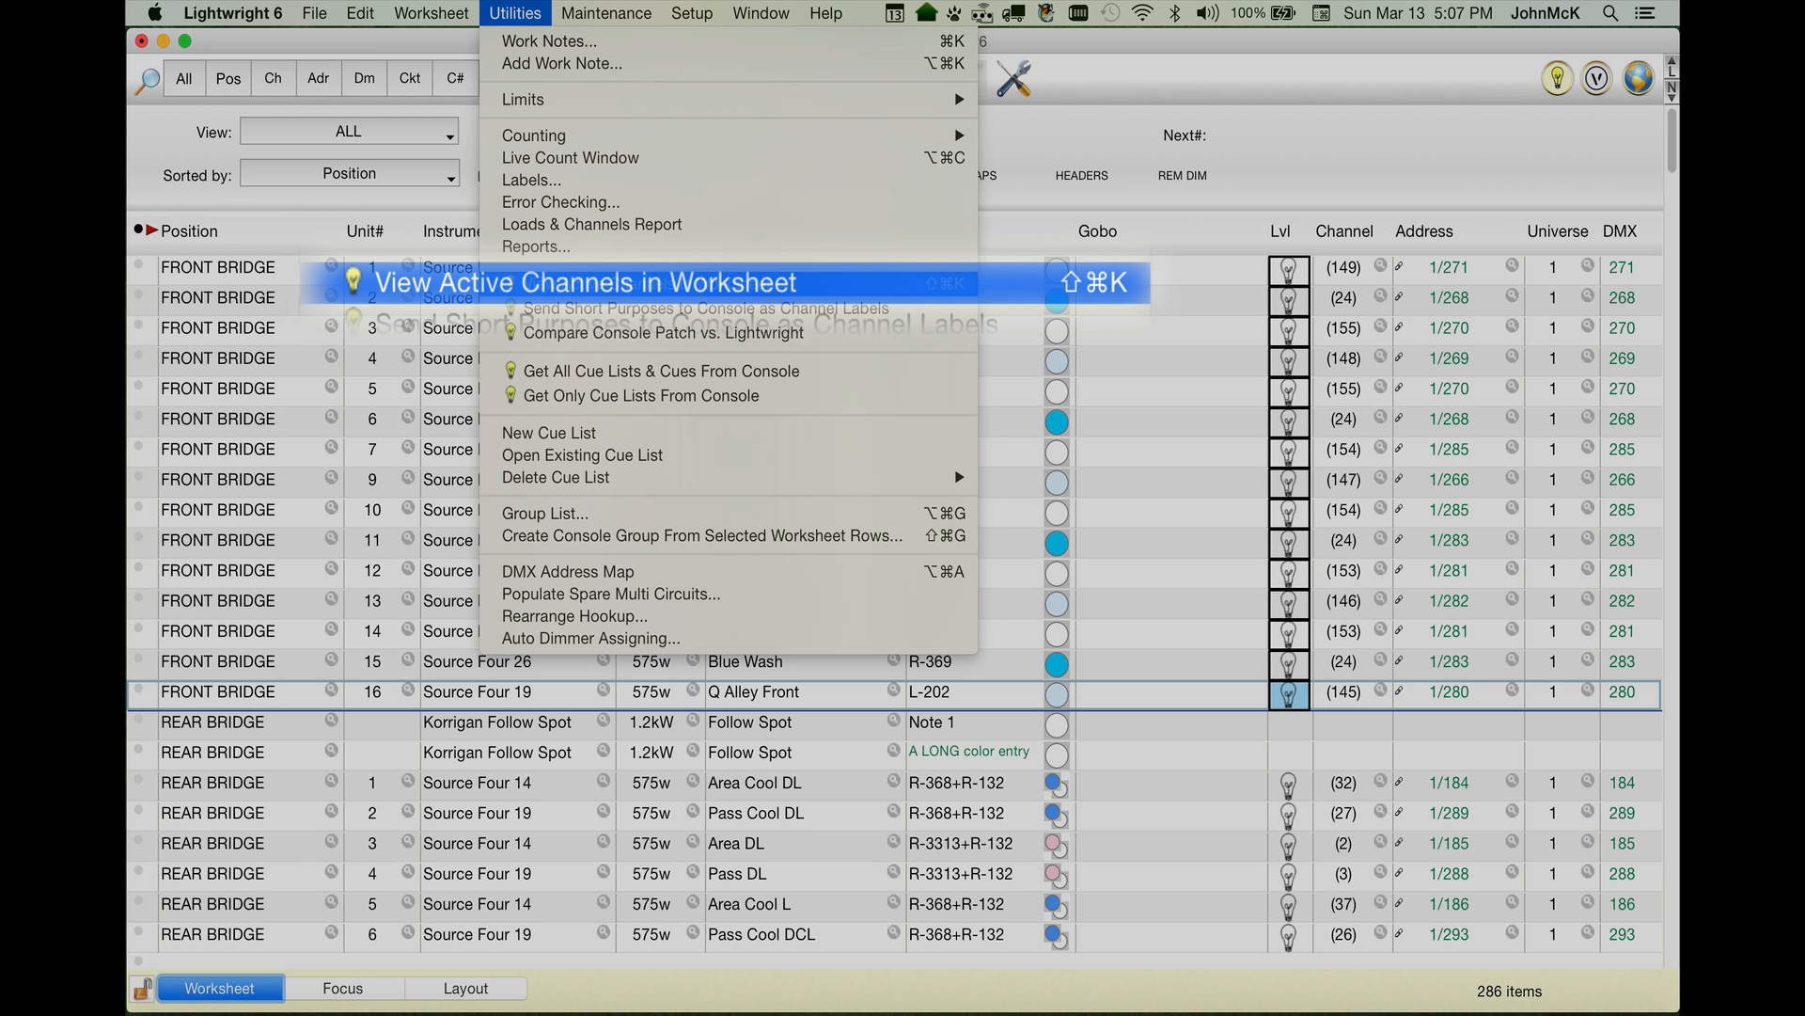
left_click(649, 283)
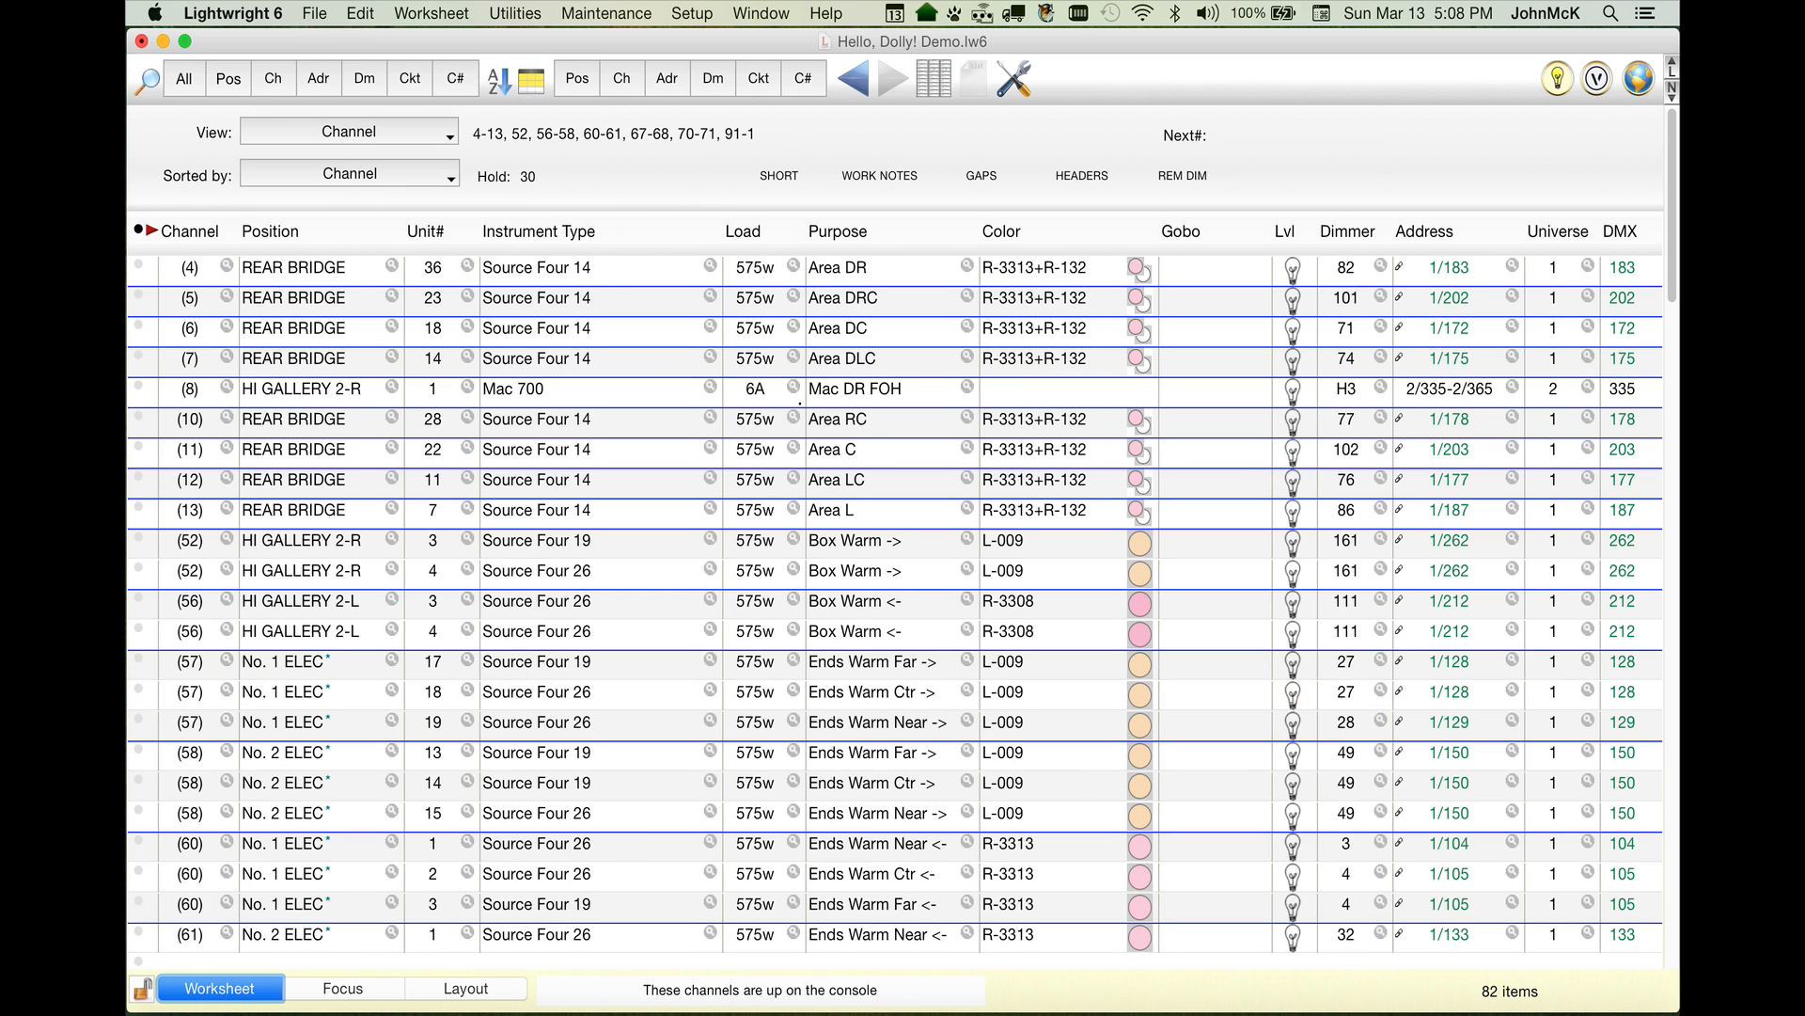
Step: Open the existing cue list and review its formatting options and cue list commands, including Send Cue Labels to Console
left_click(515, 13)
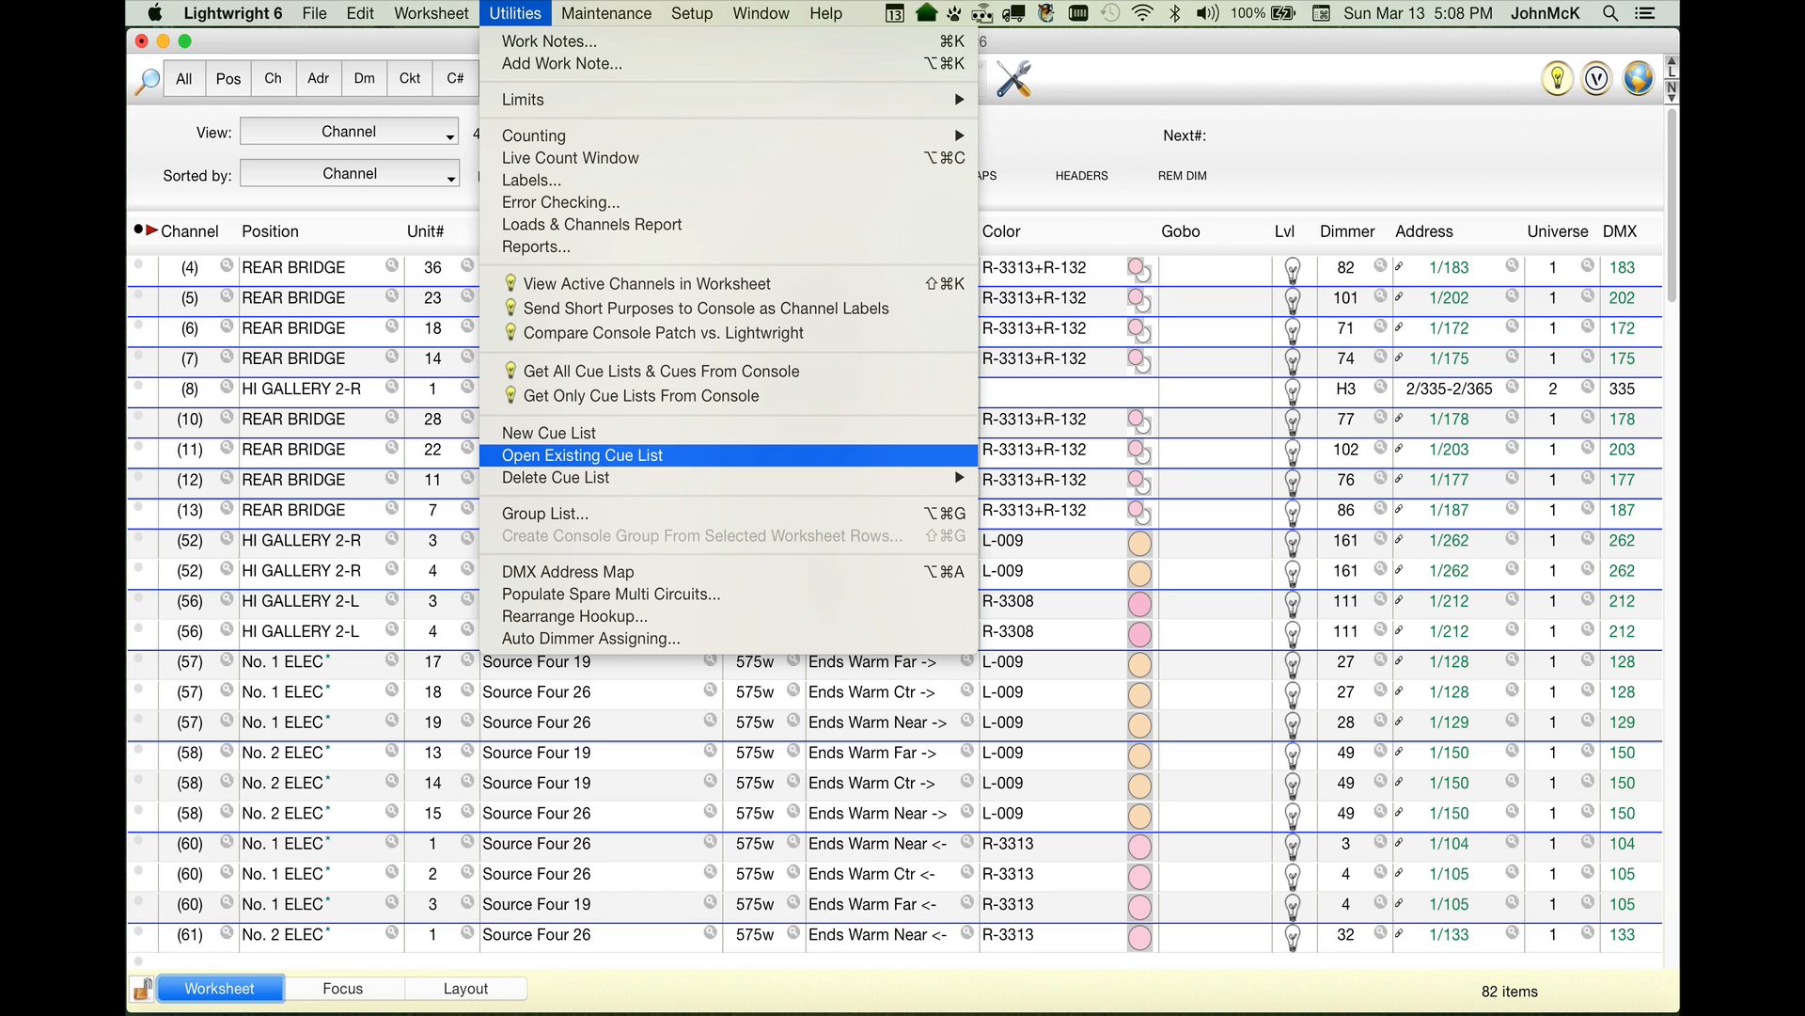
left_click(582, 455)
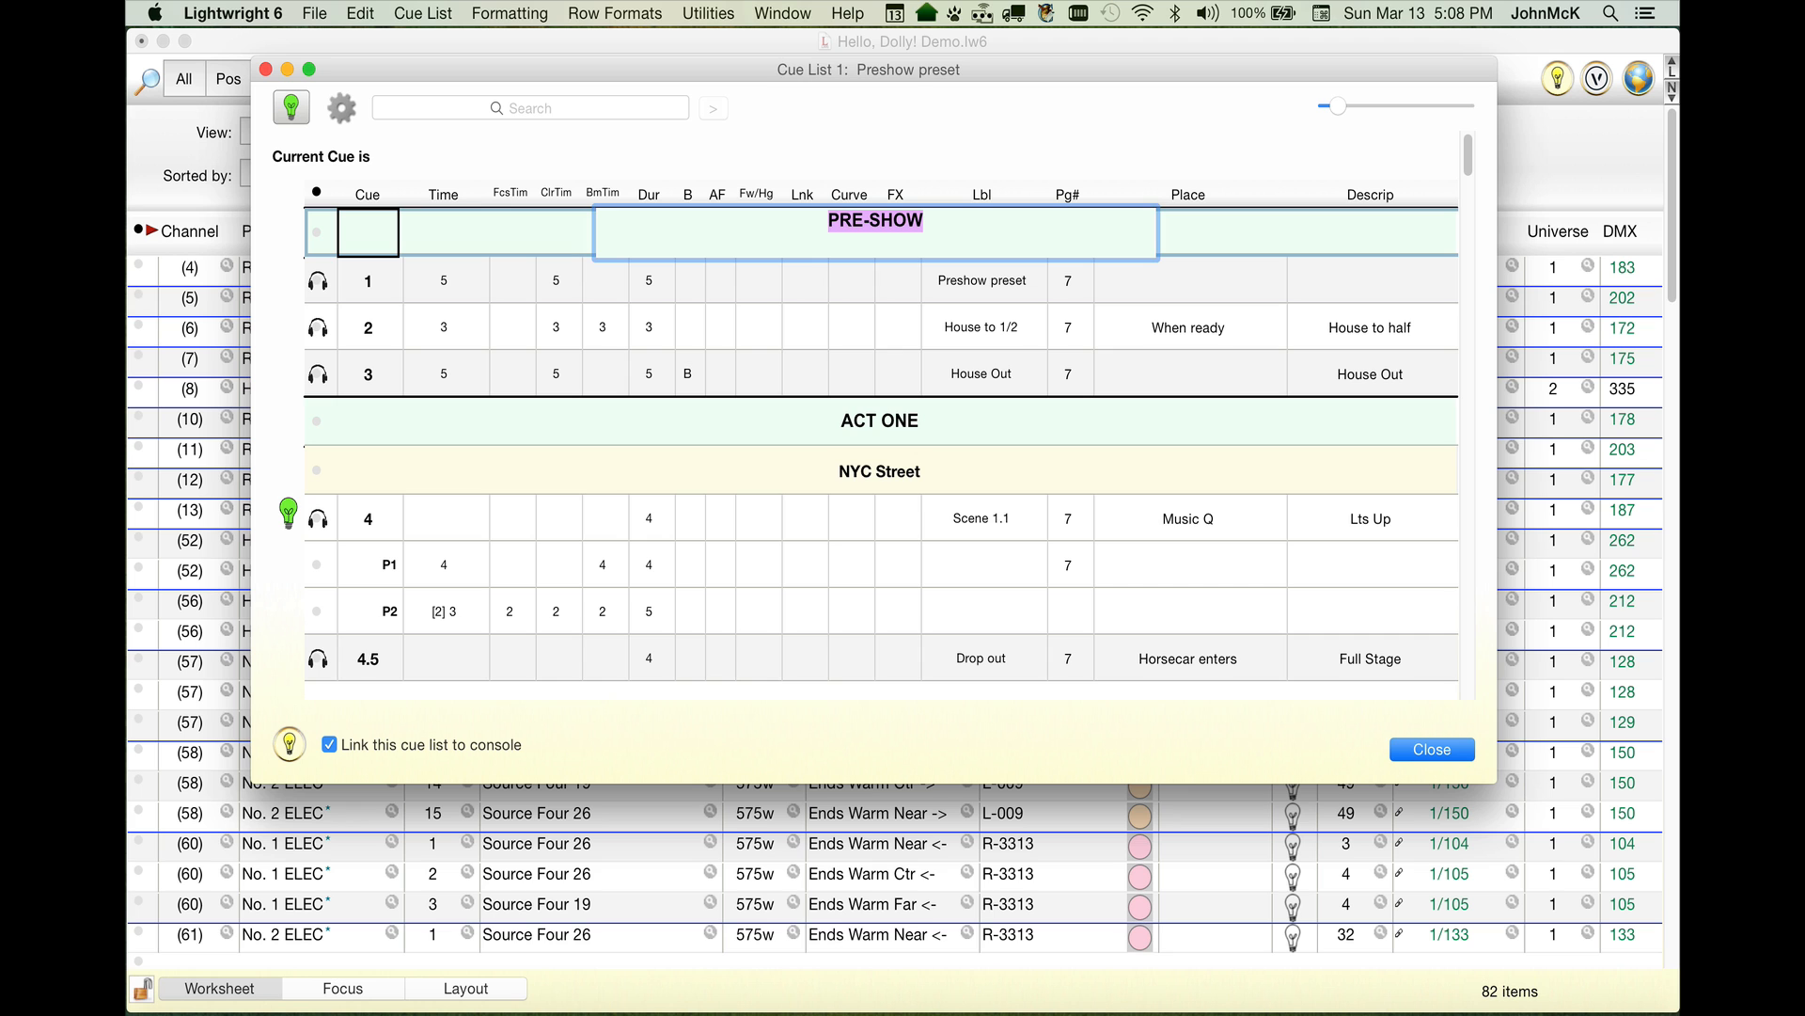
left_click(510, 14)
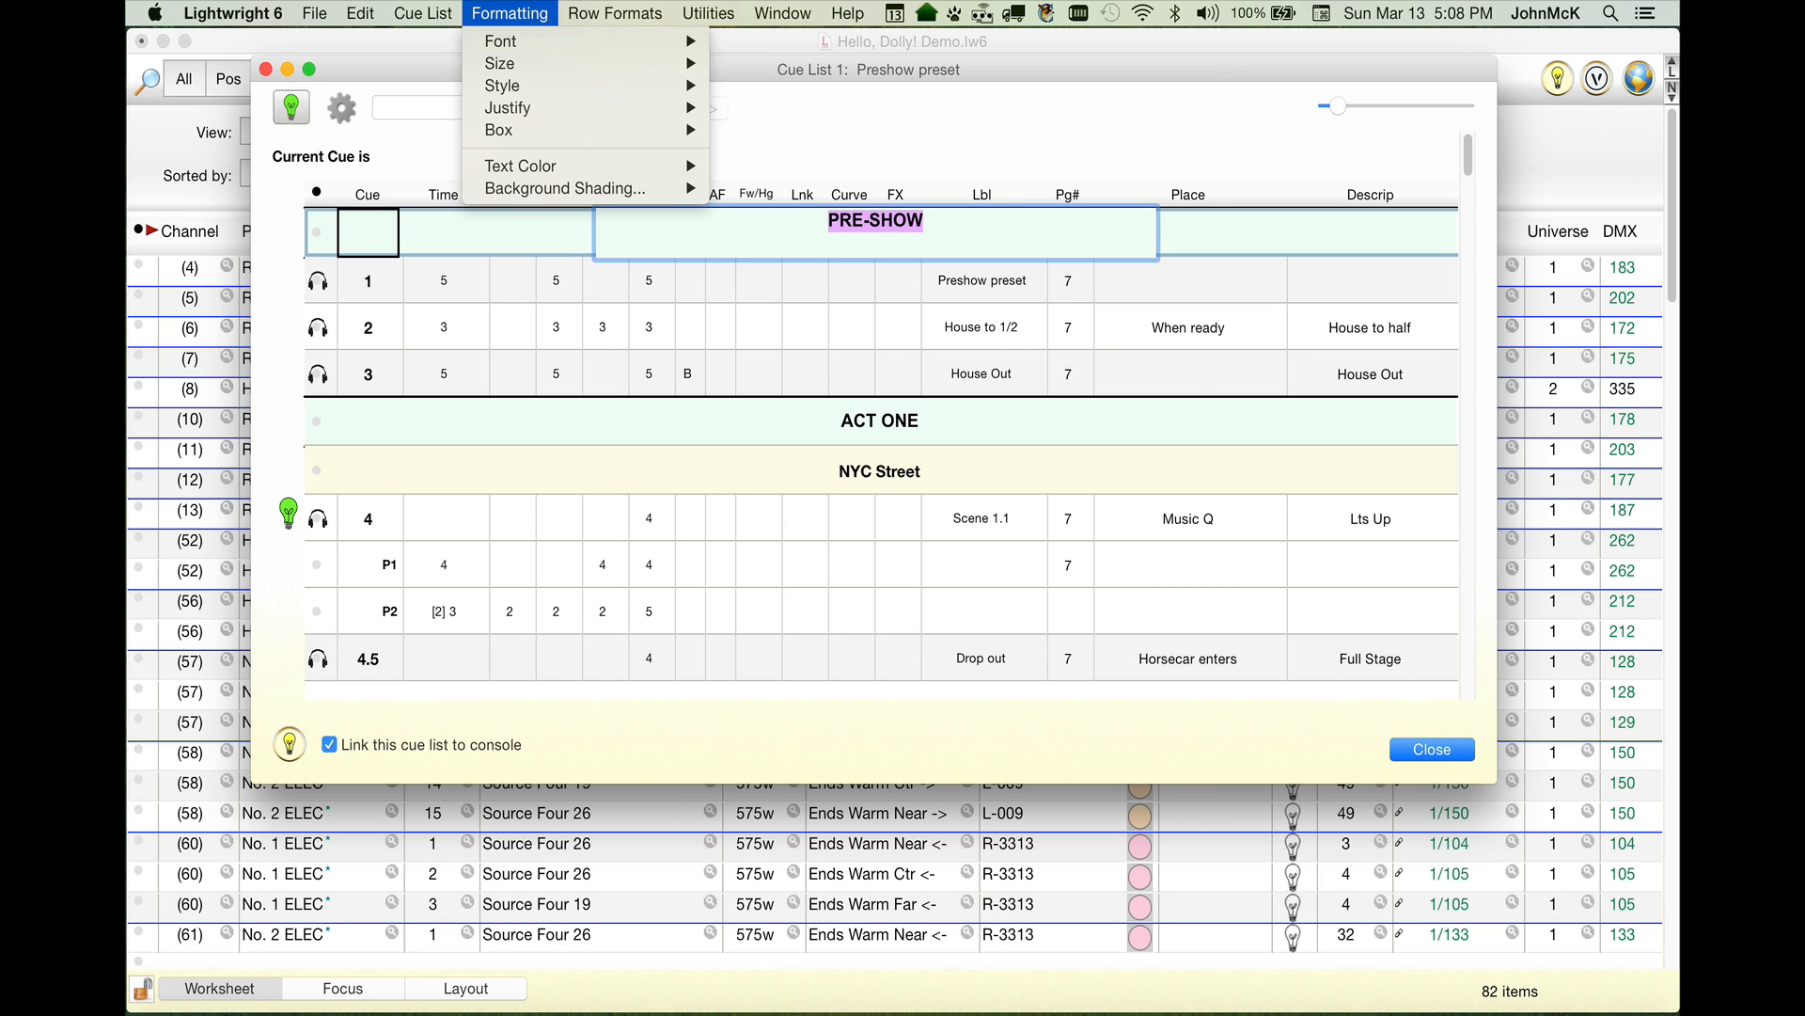
mouse_move(423, 14)
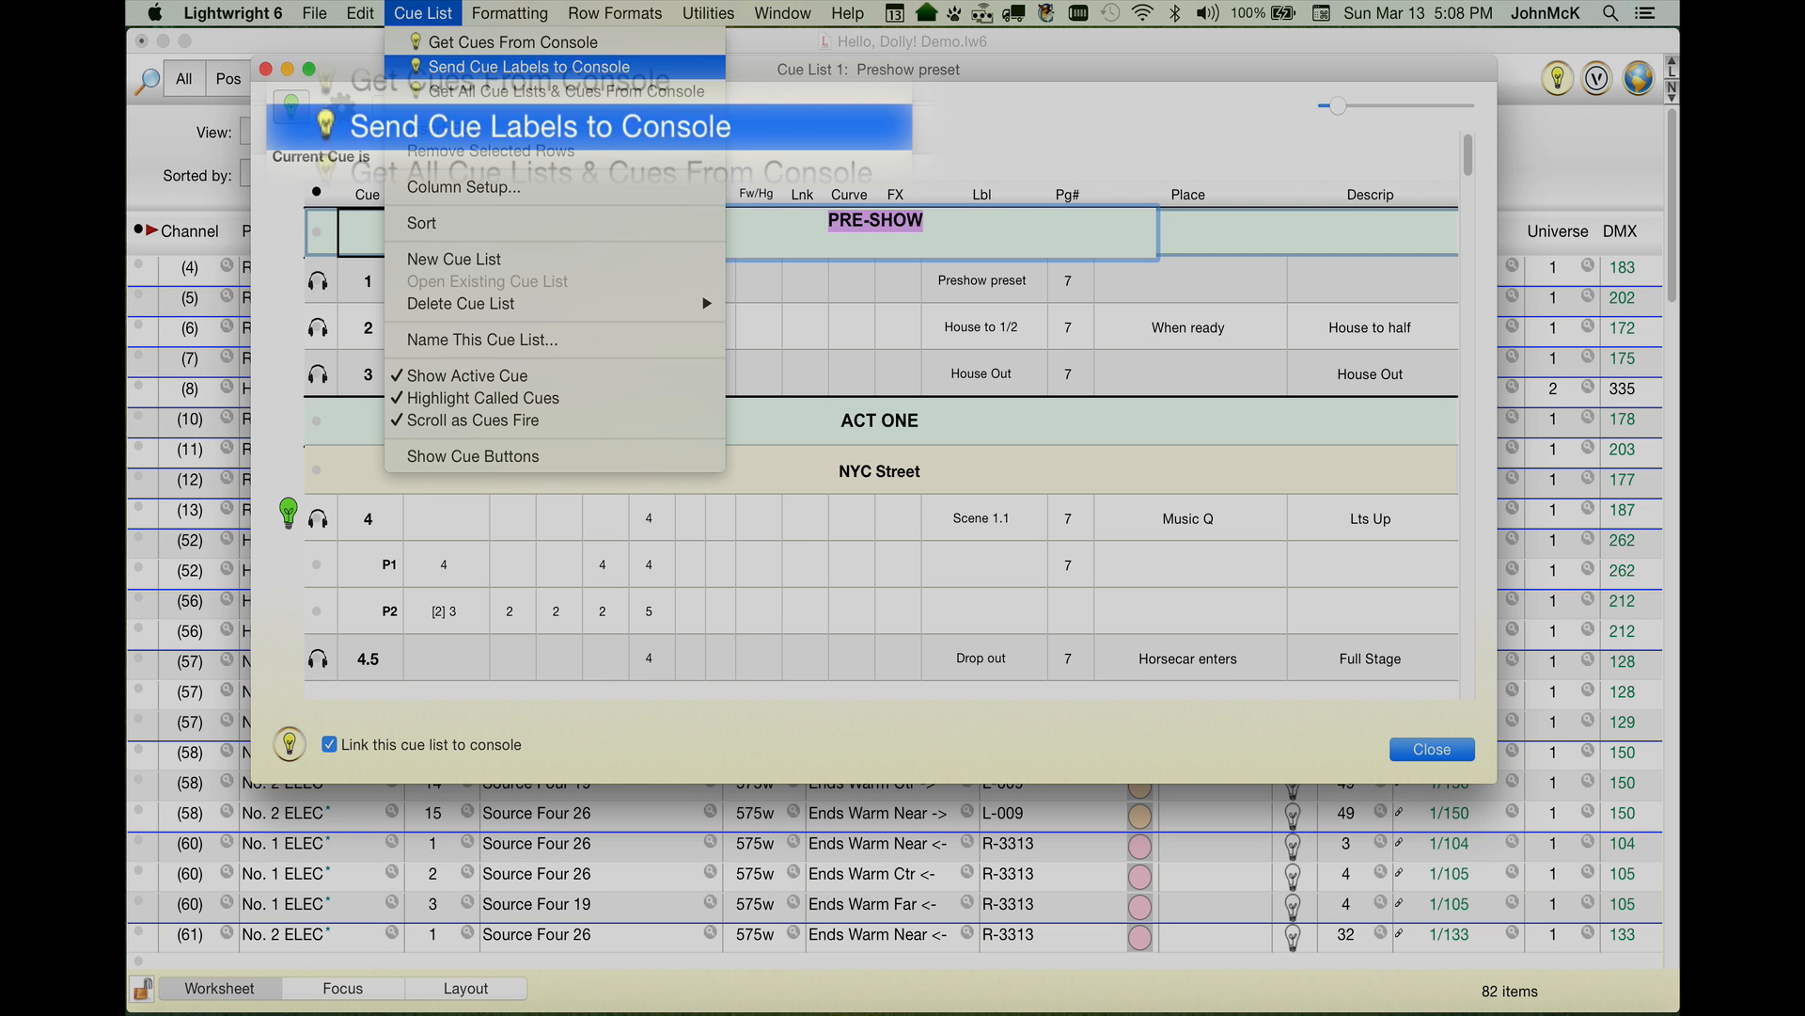
key("Escape")
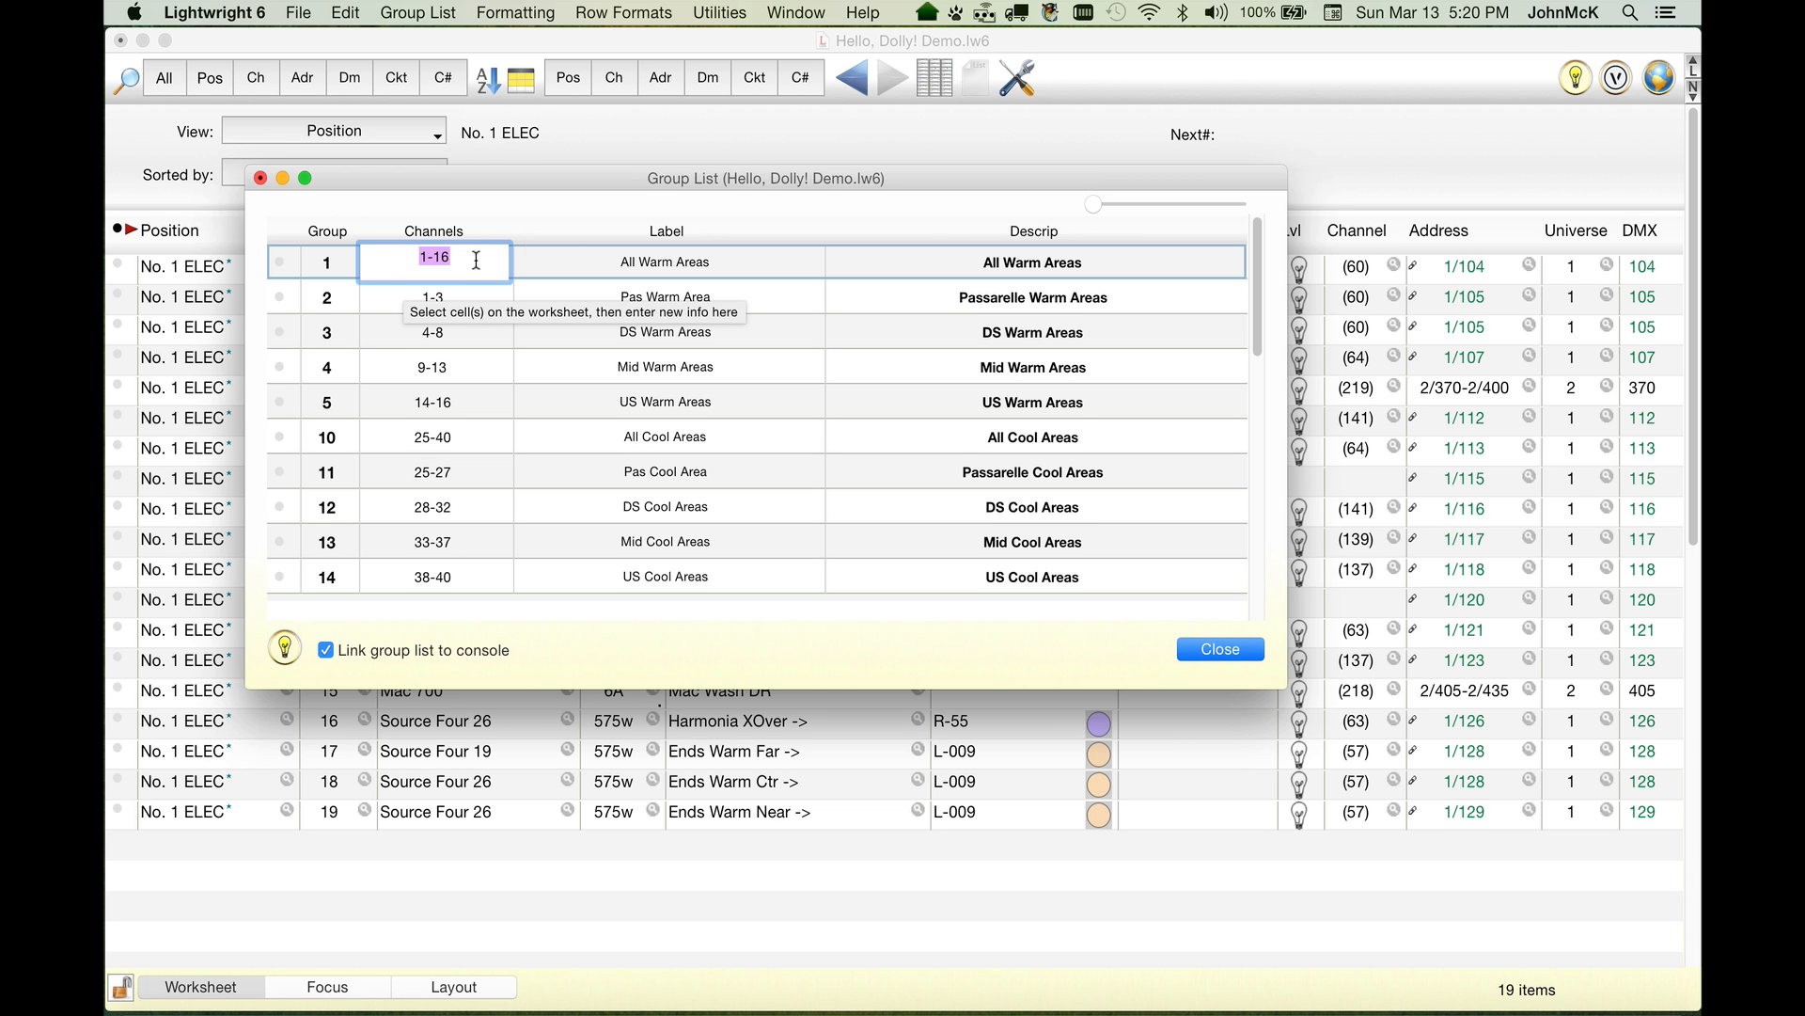
Step: Close the group list and create console group 6 labelled No. 1 ELEC from the level cells of No. 1 ELEC units 1 to 19
left_click_drag(783, 180, 720, 192)
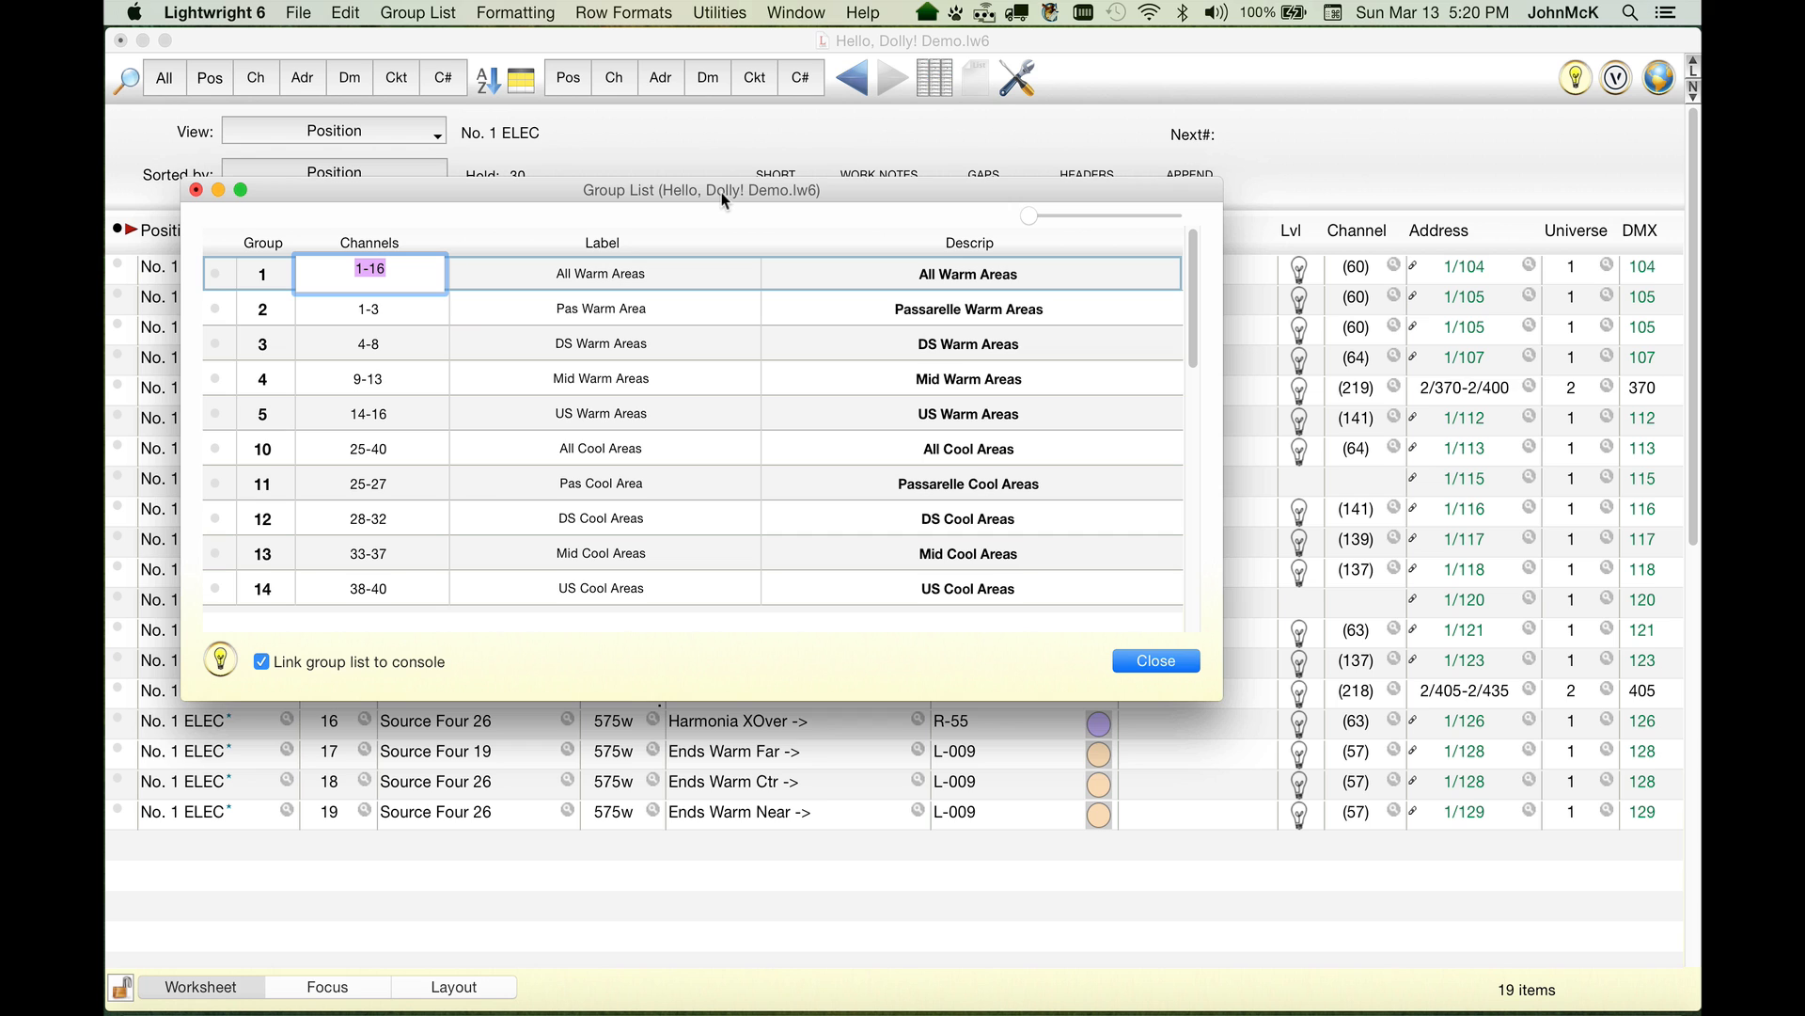
left_click(752, 143)
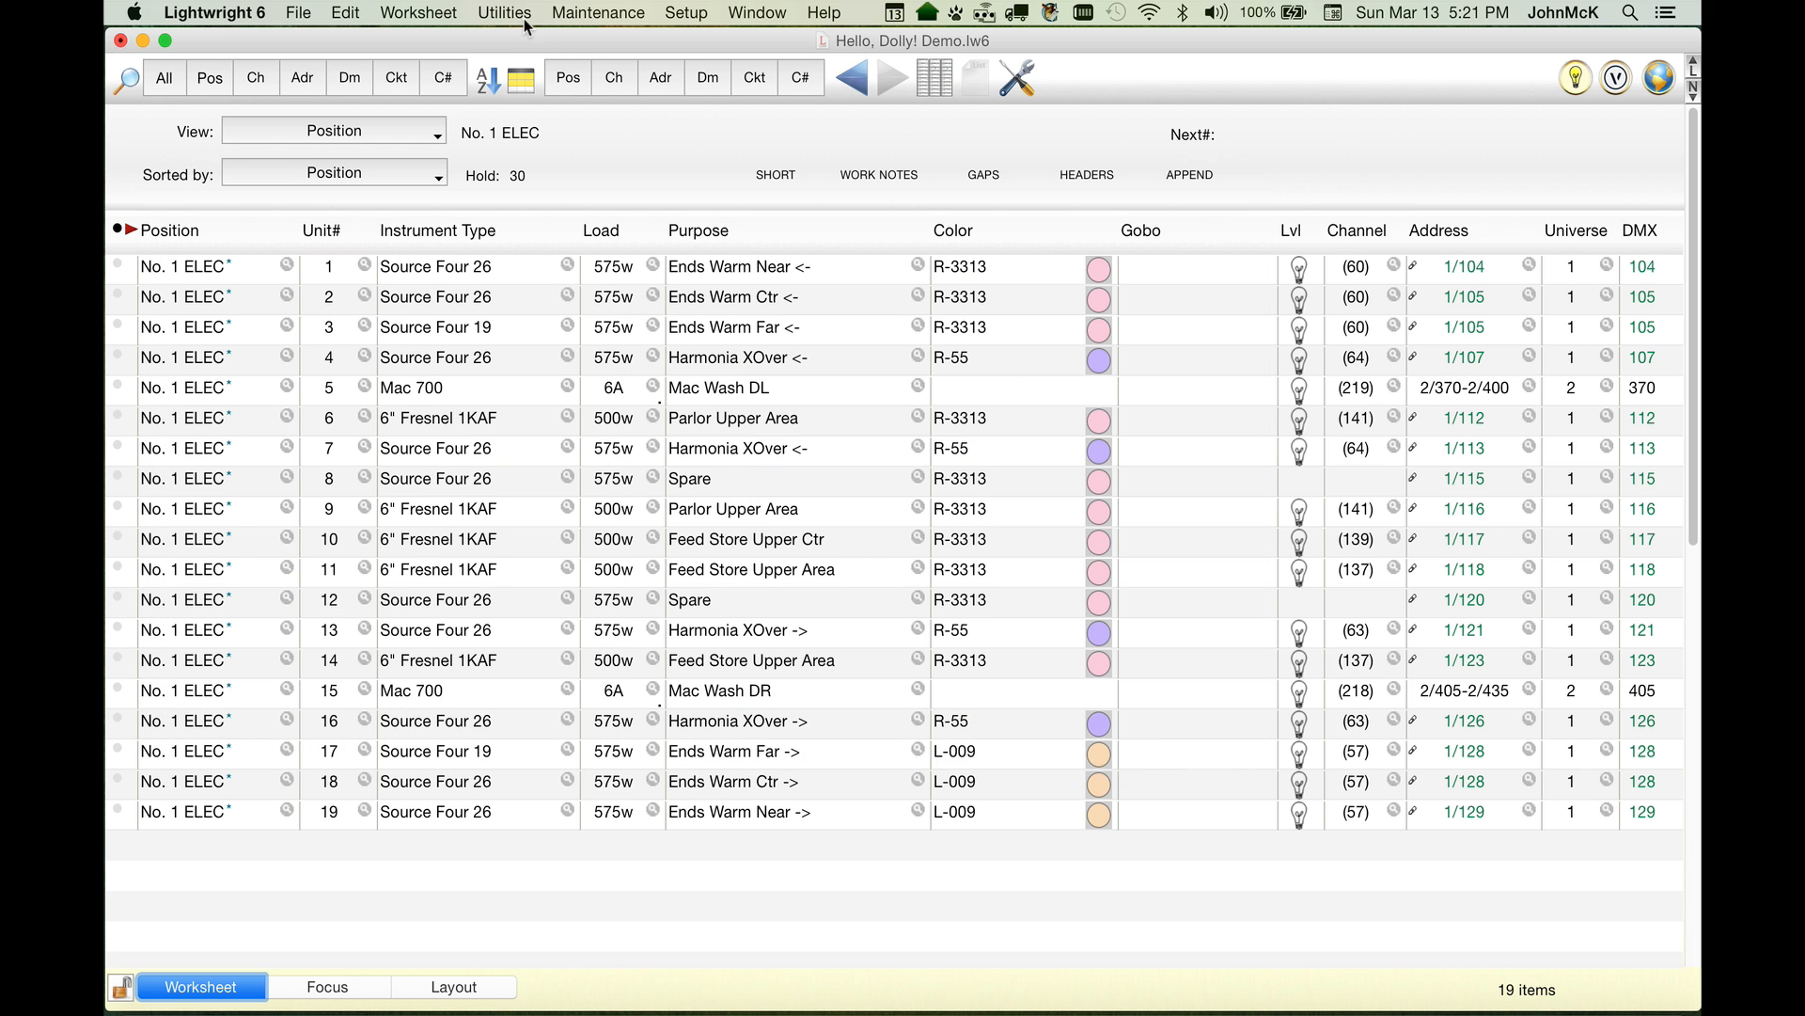
left_click(1298, 273)
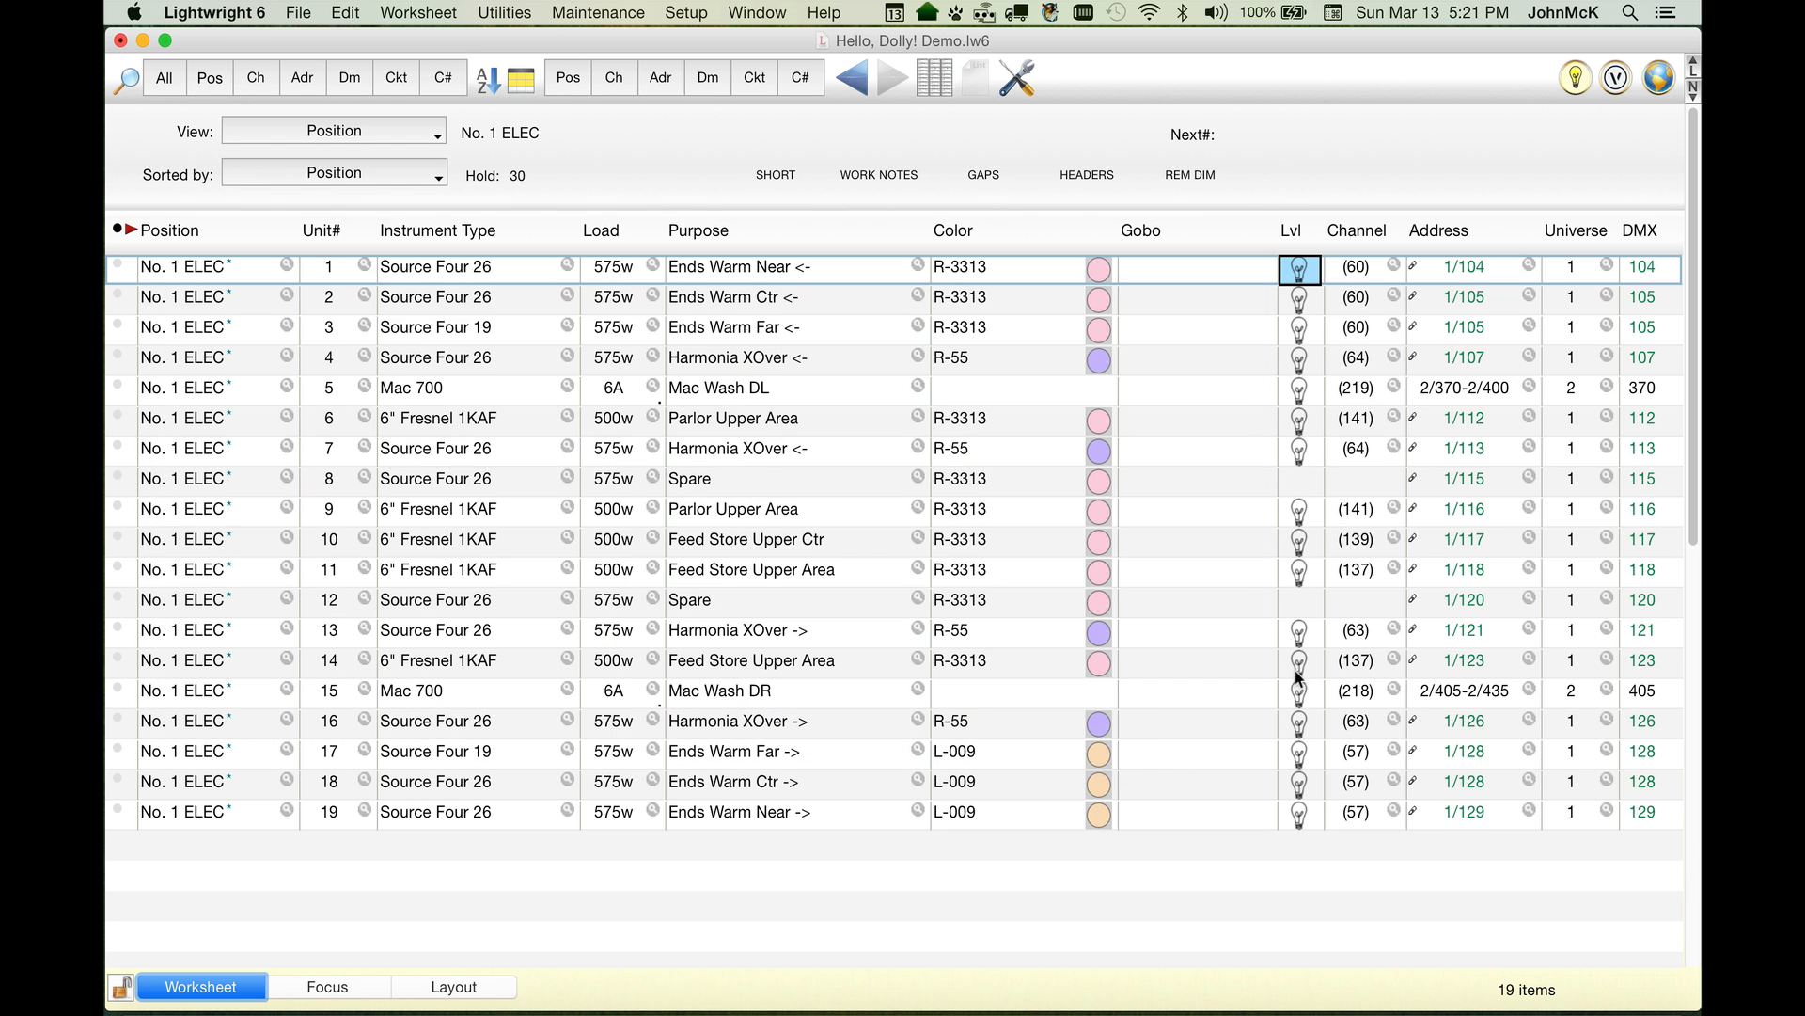
left_click(1296, 813, "shift")
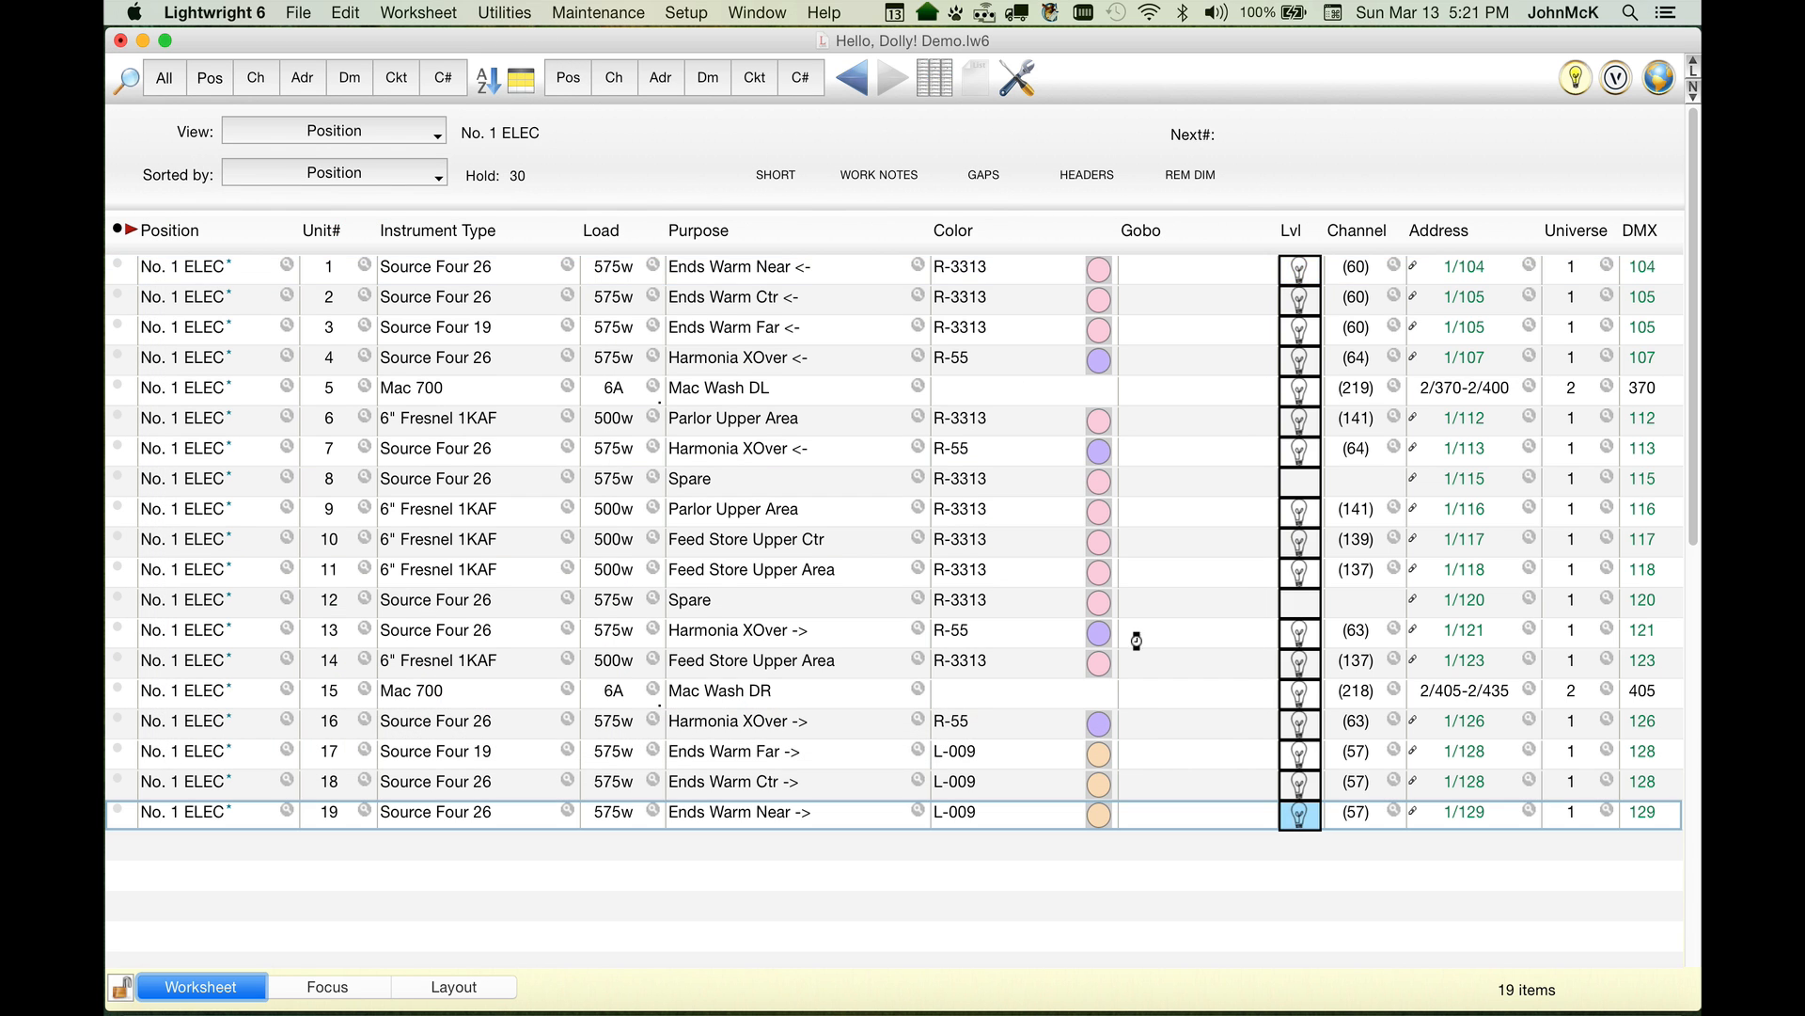
left_click(520, 11)
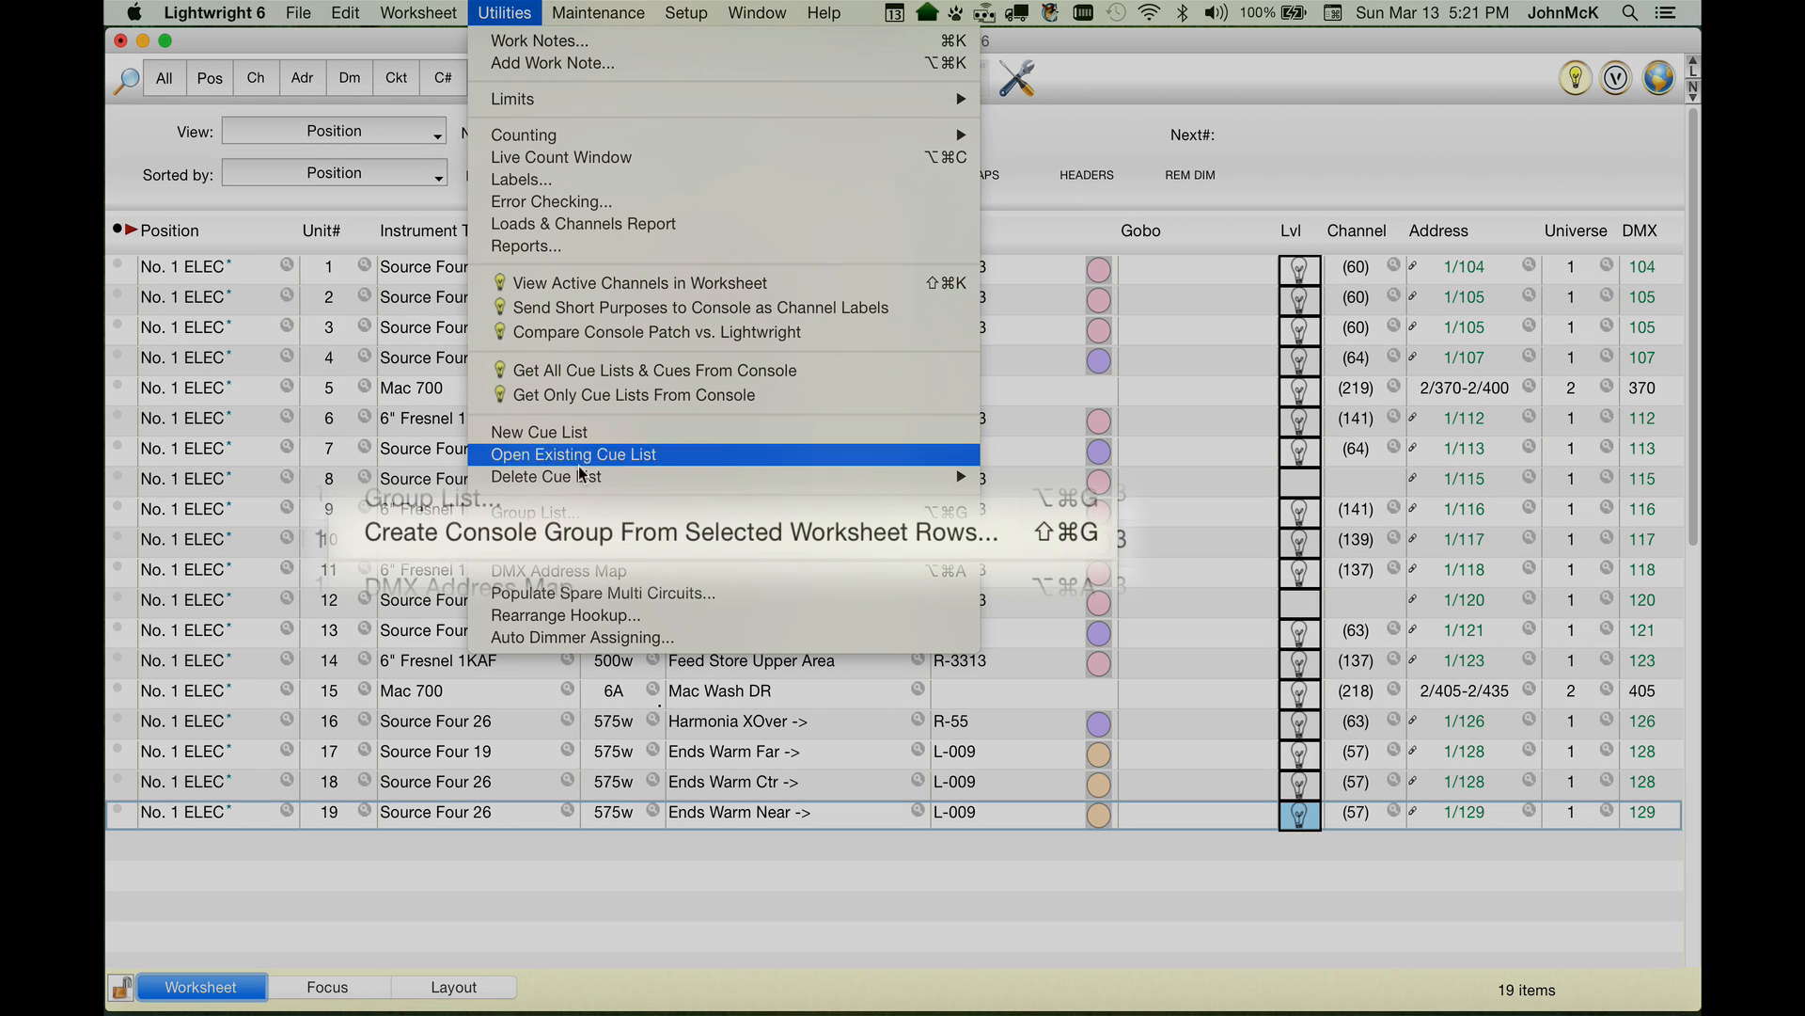
left_click(523, 528)
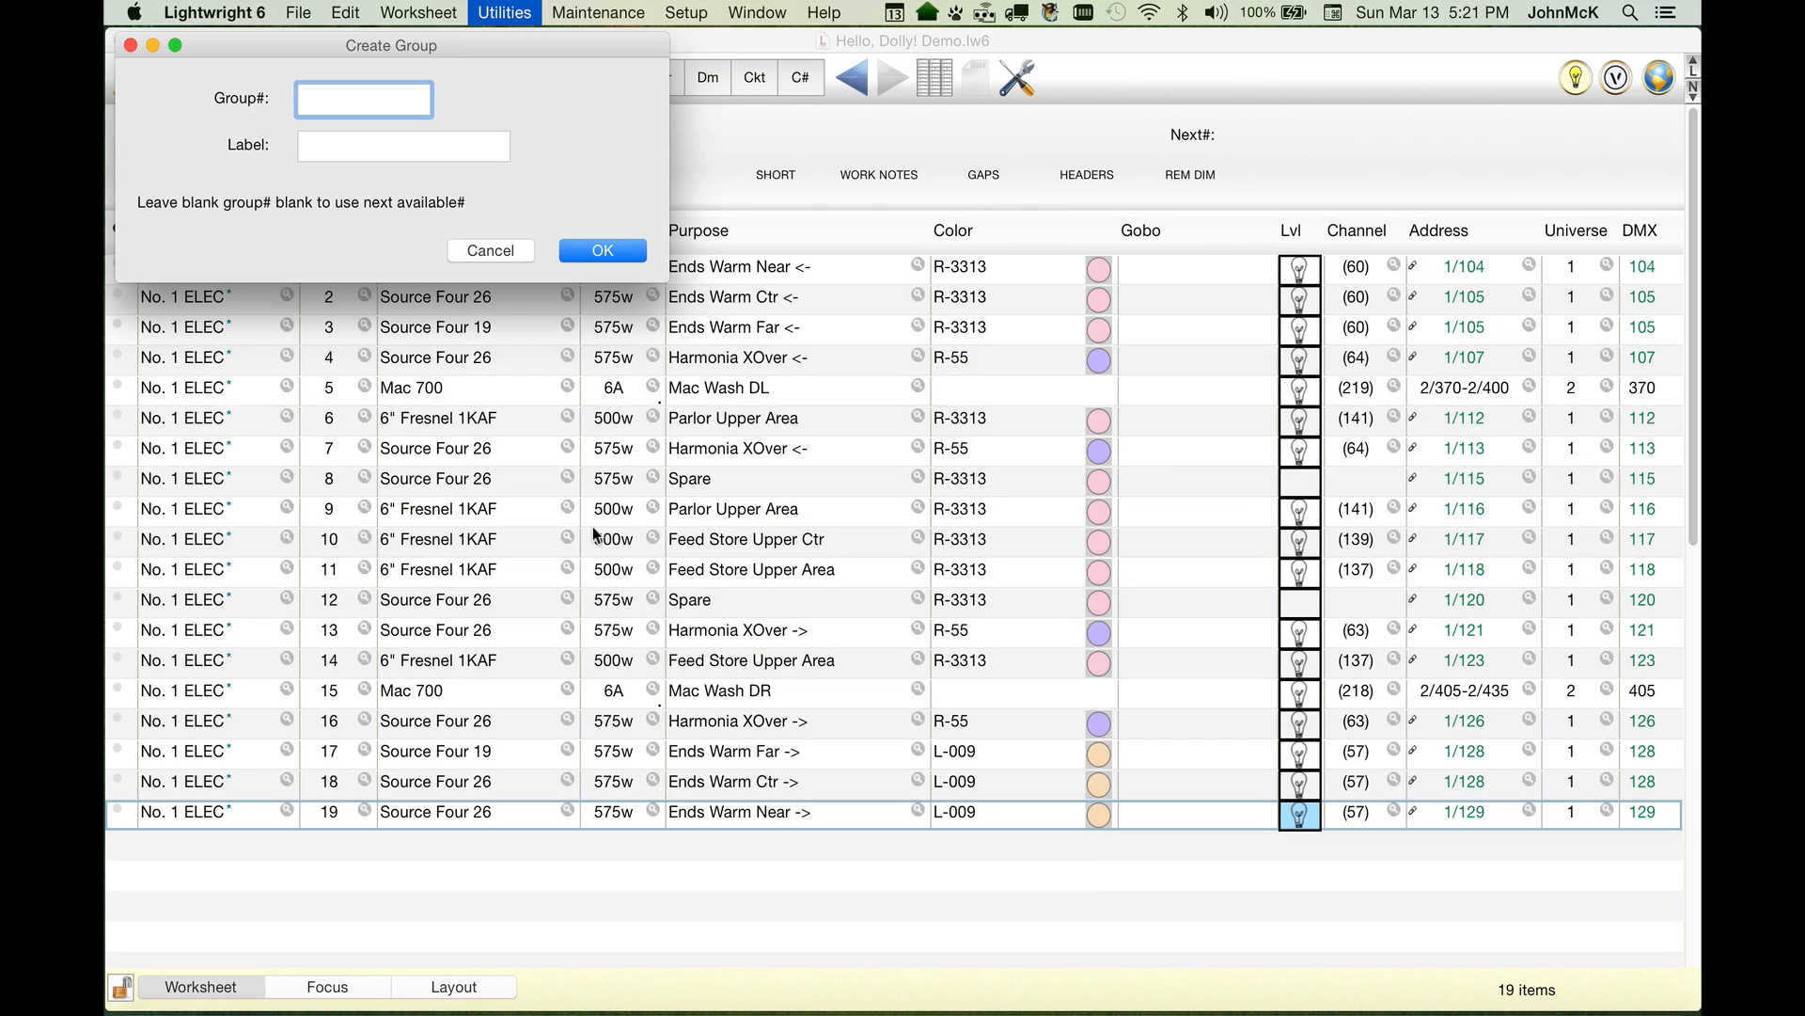
type("6")
key("Tab")
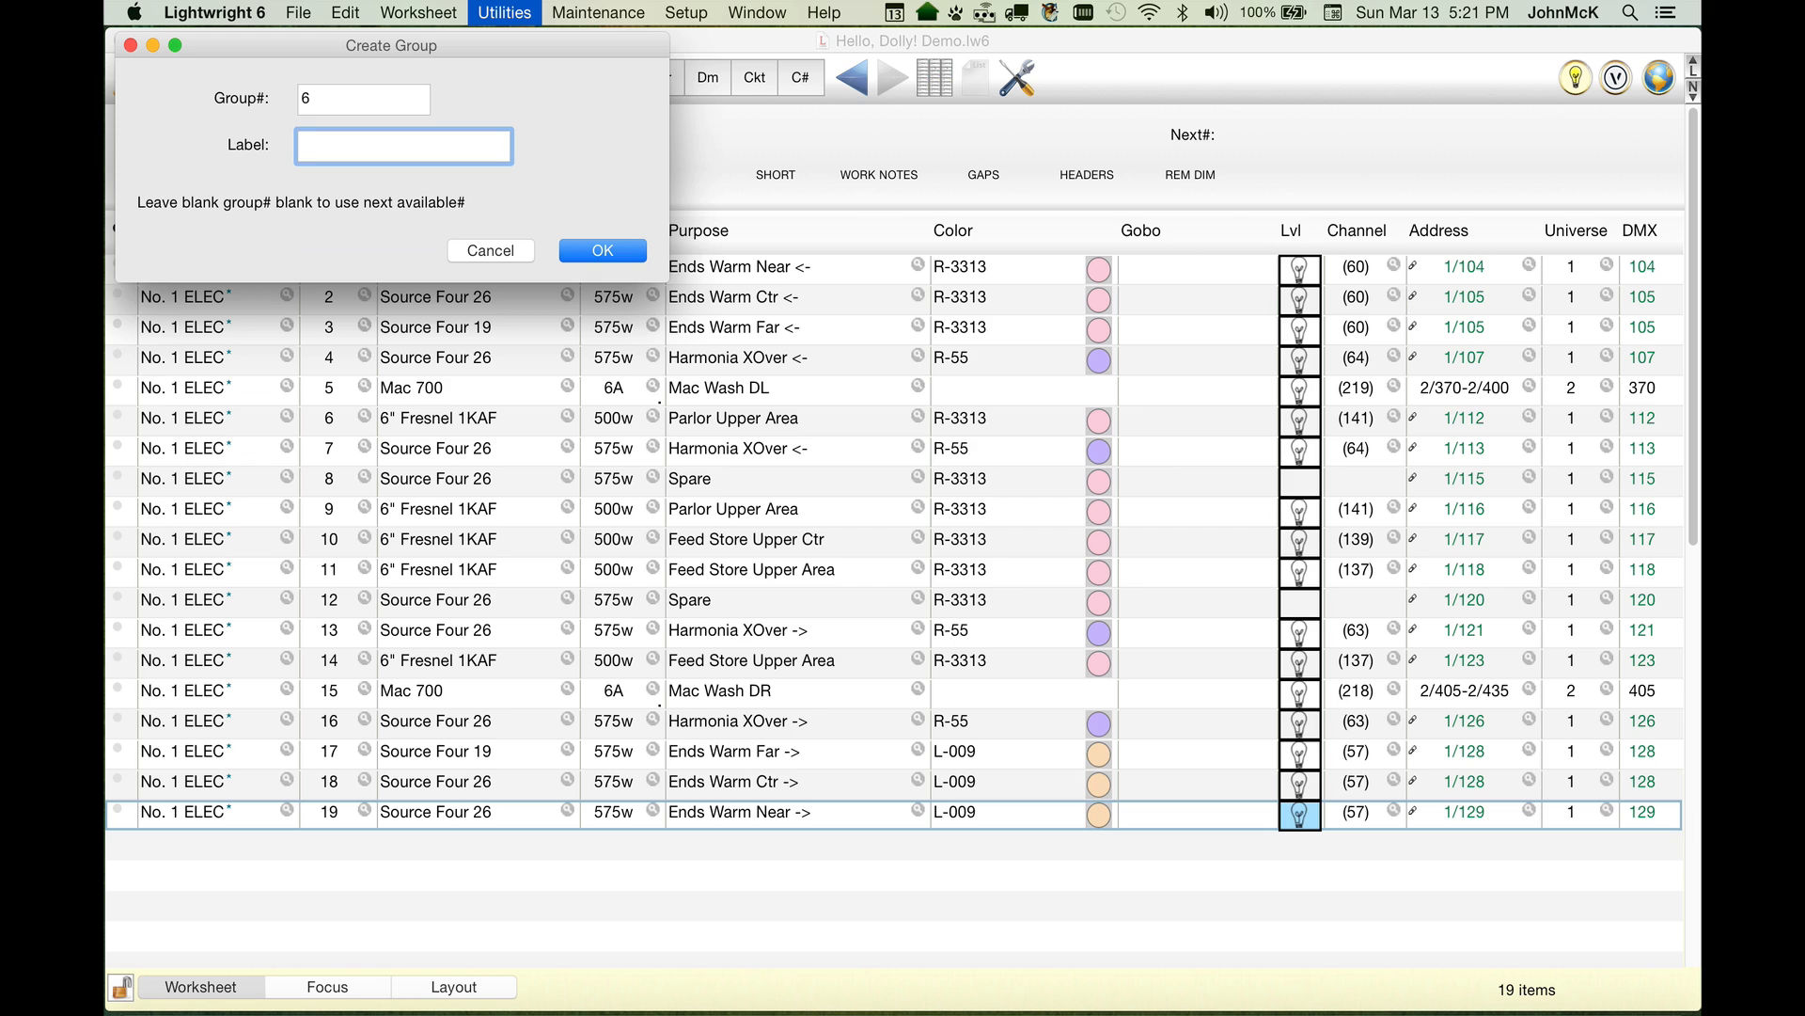
type("No. 1 ELEC")
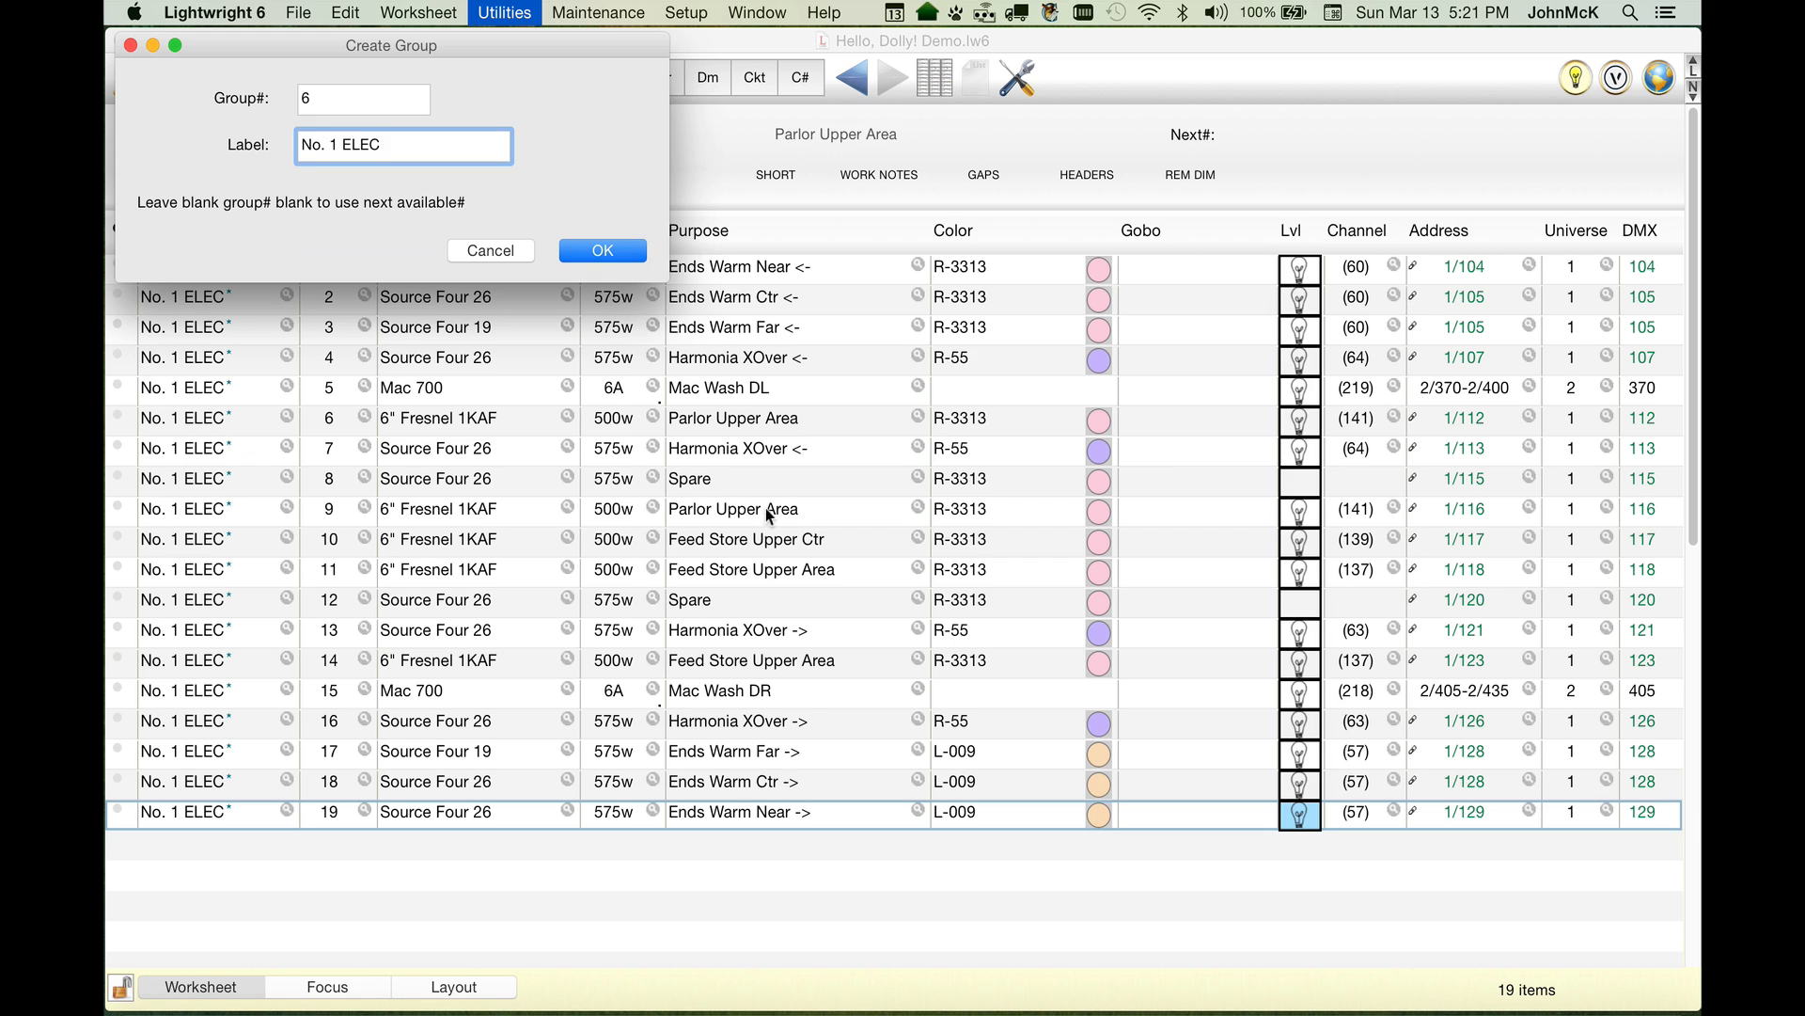
left_click(600, 250)
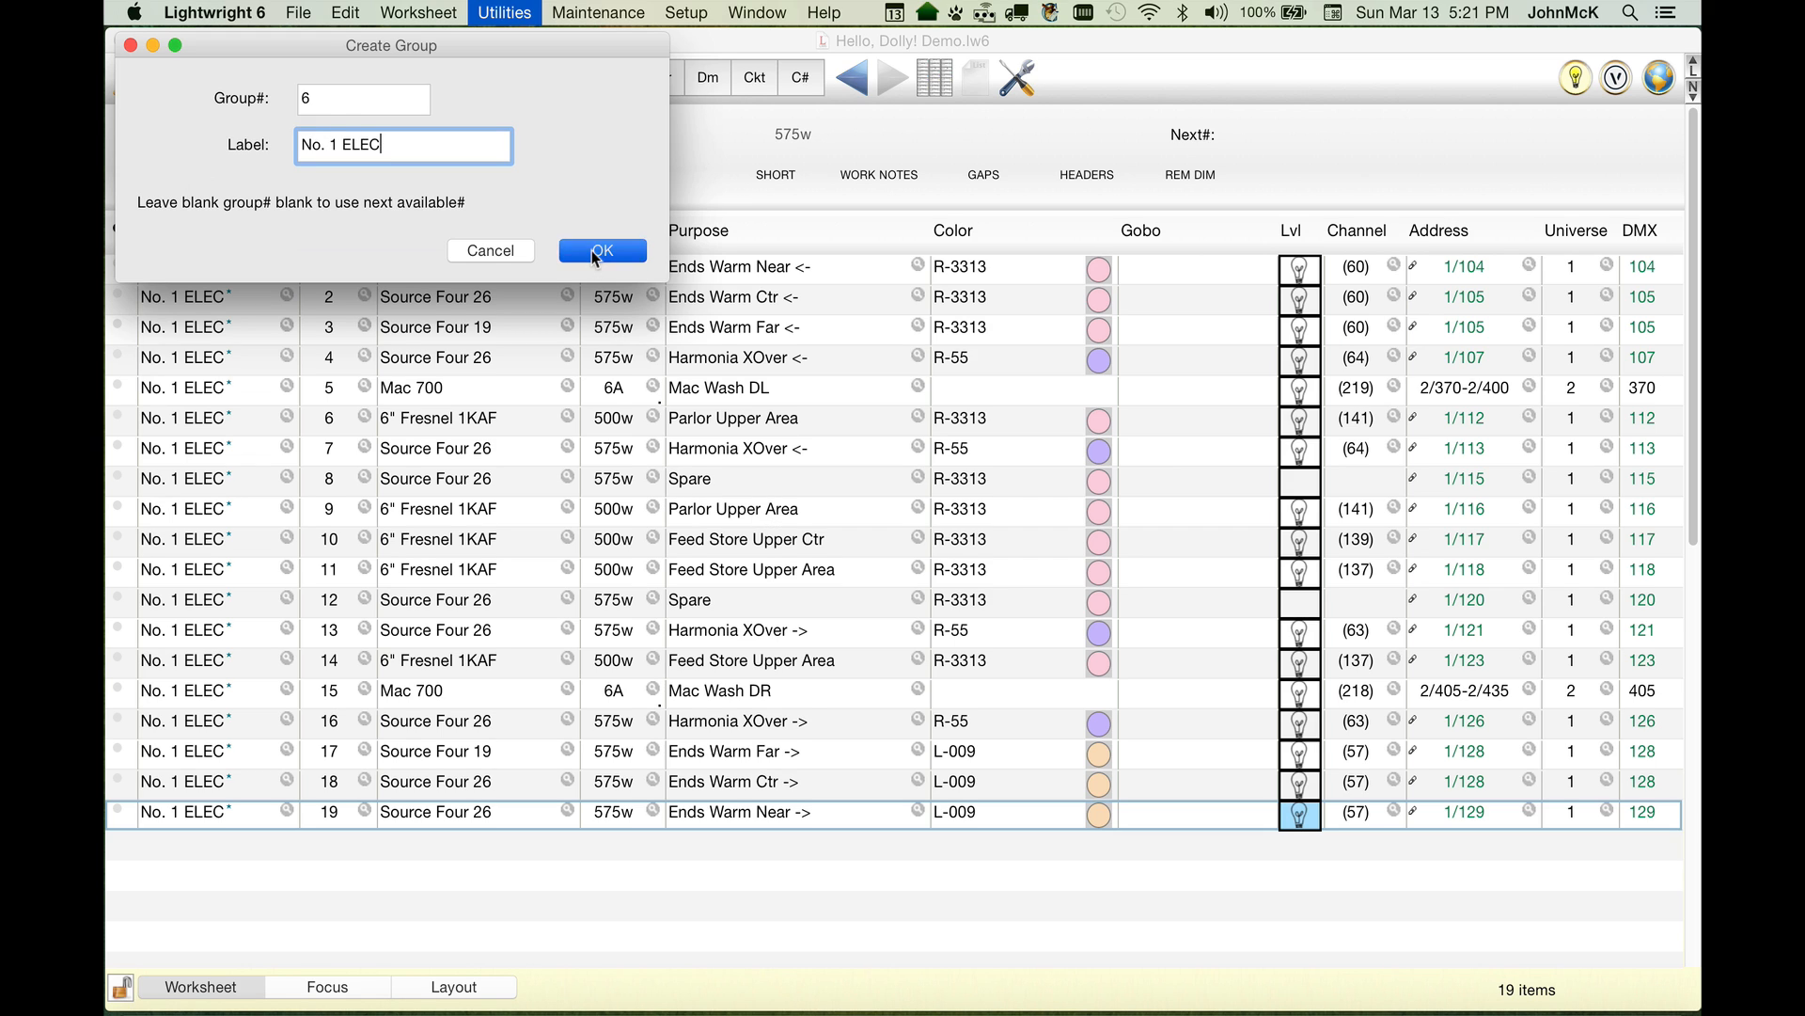
Step: Open the group list, check the channels and label of group 6, and close the list
left_click(524, 12)
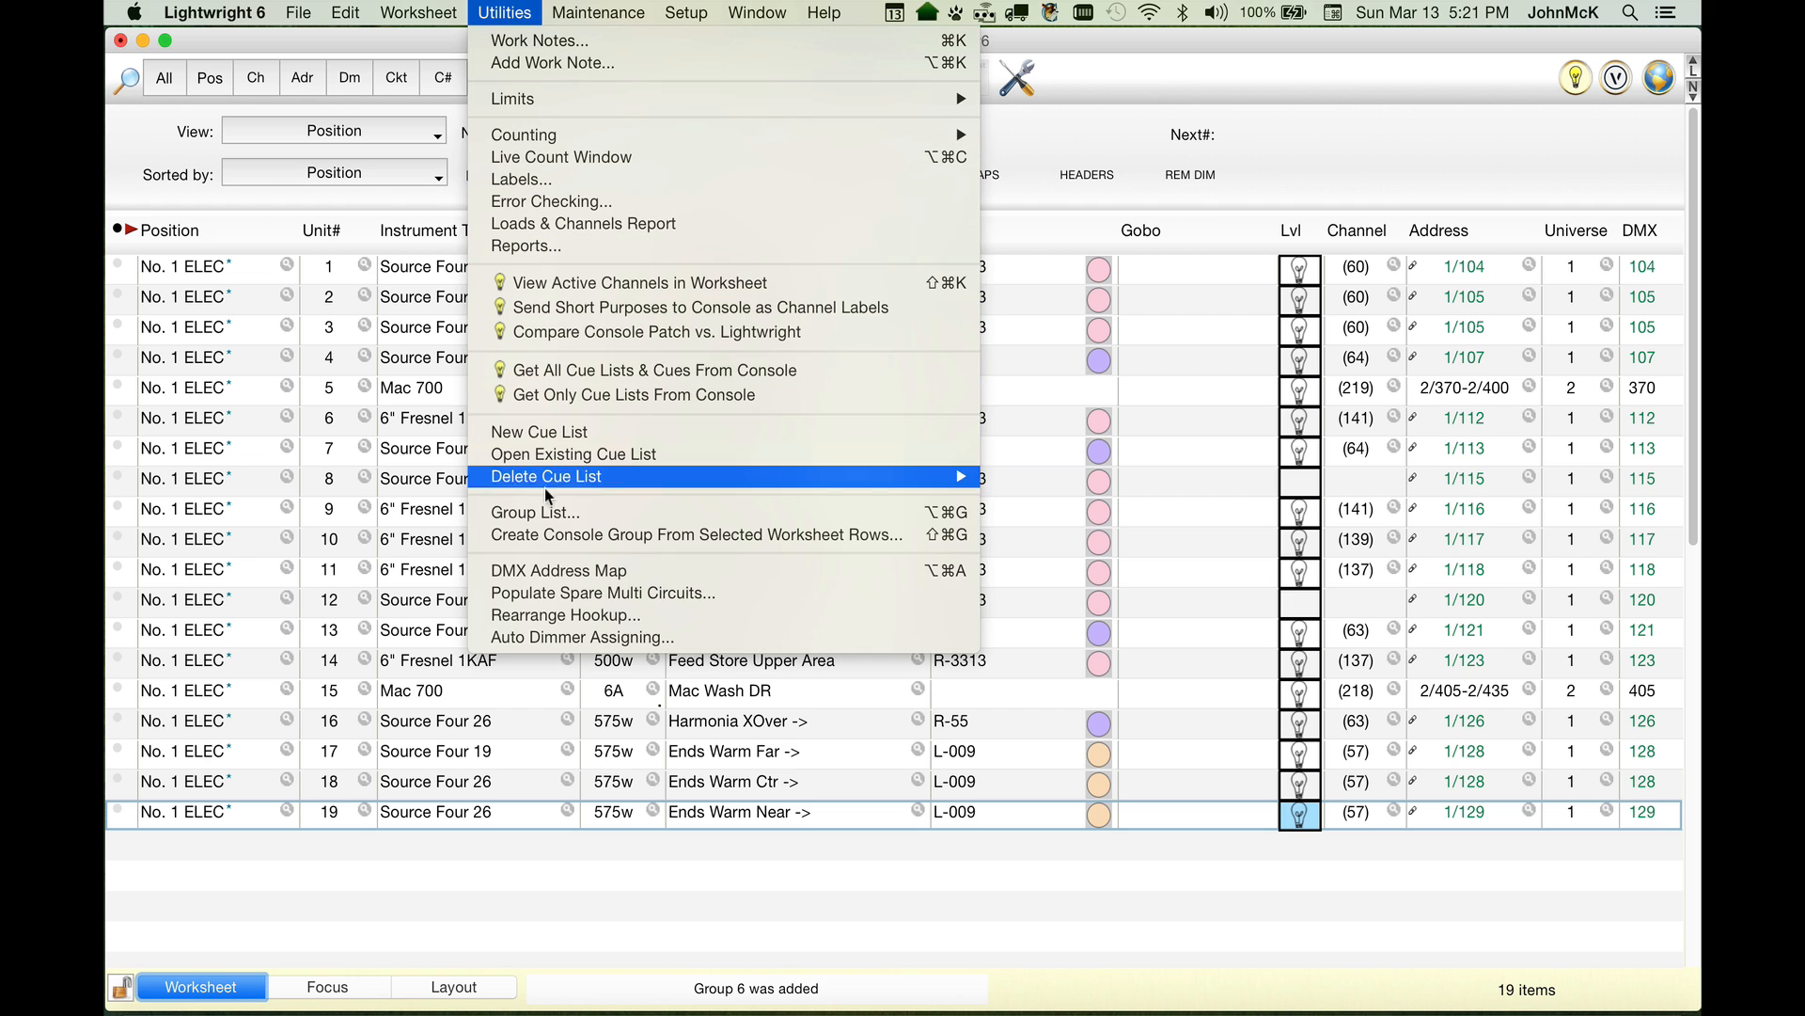
left_click(549, 514)
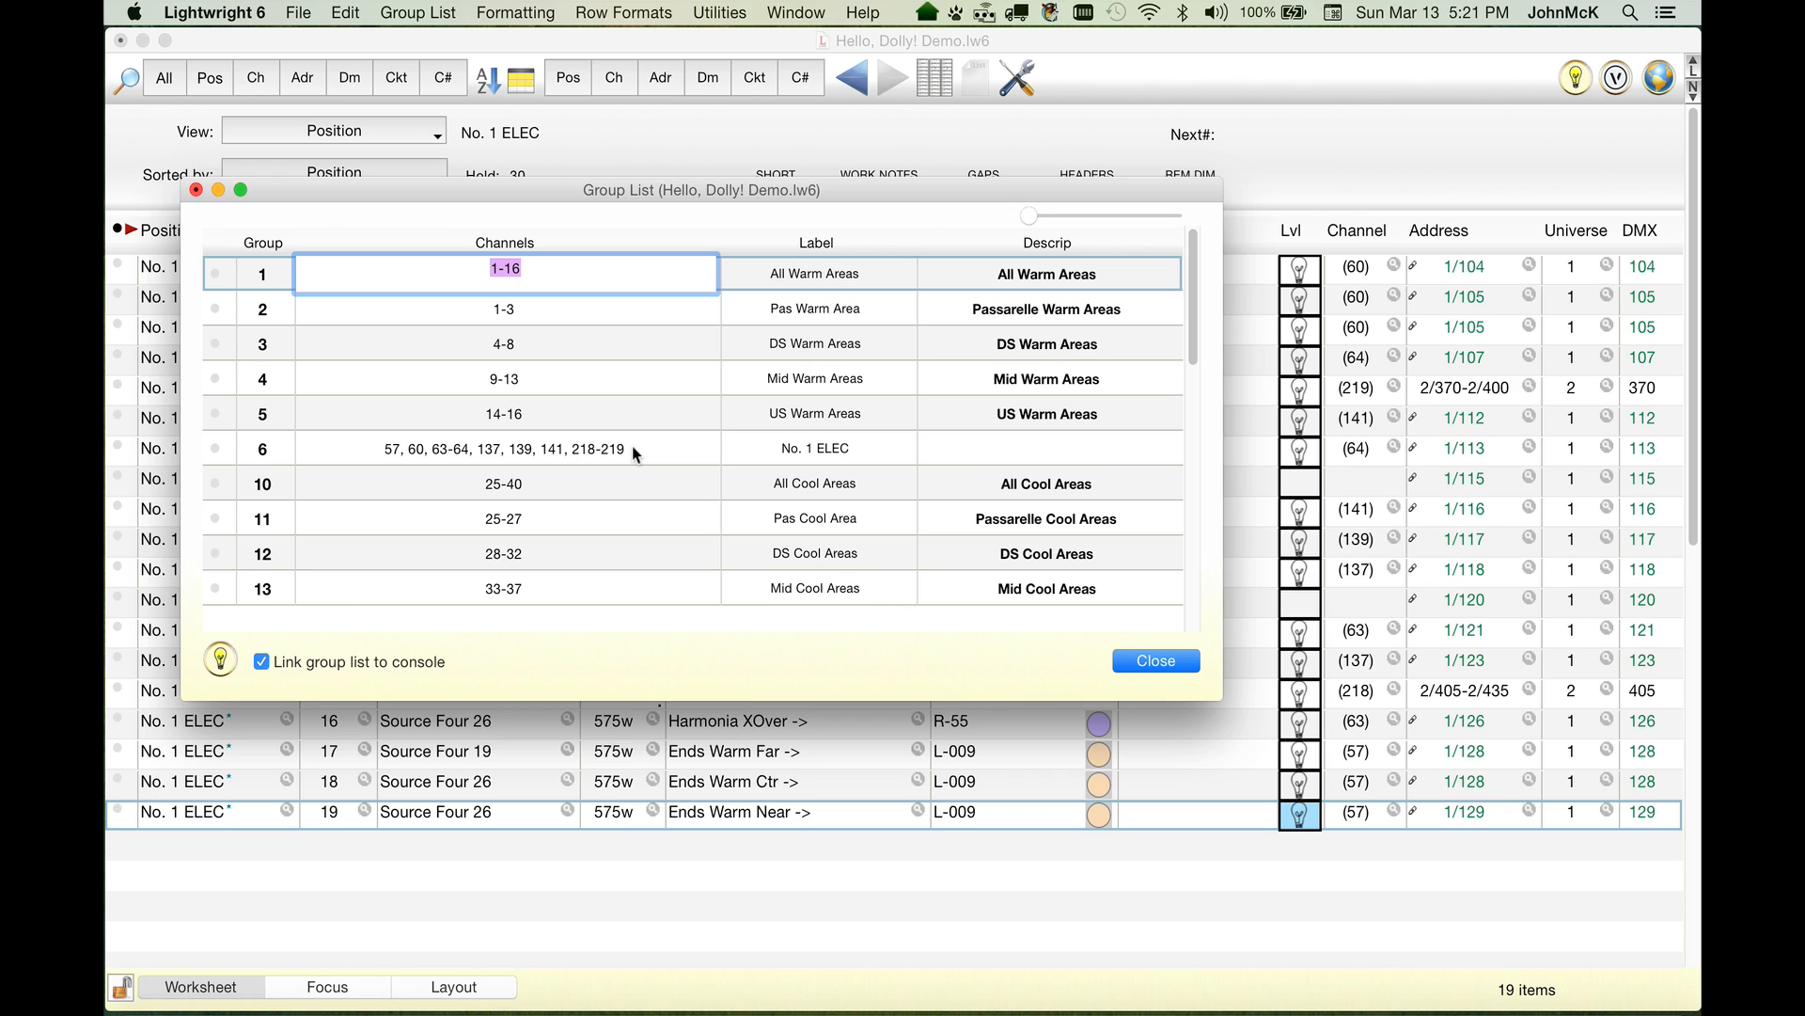
left_click(1136, 658)
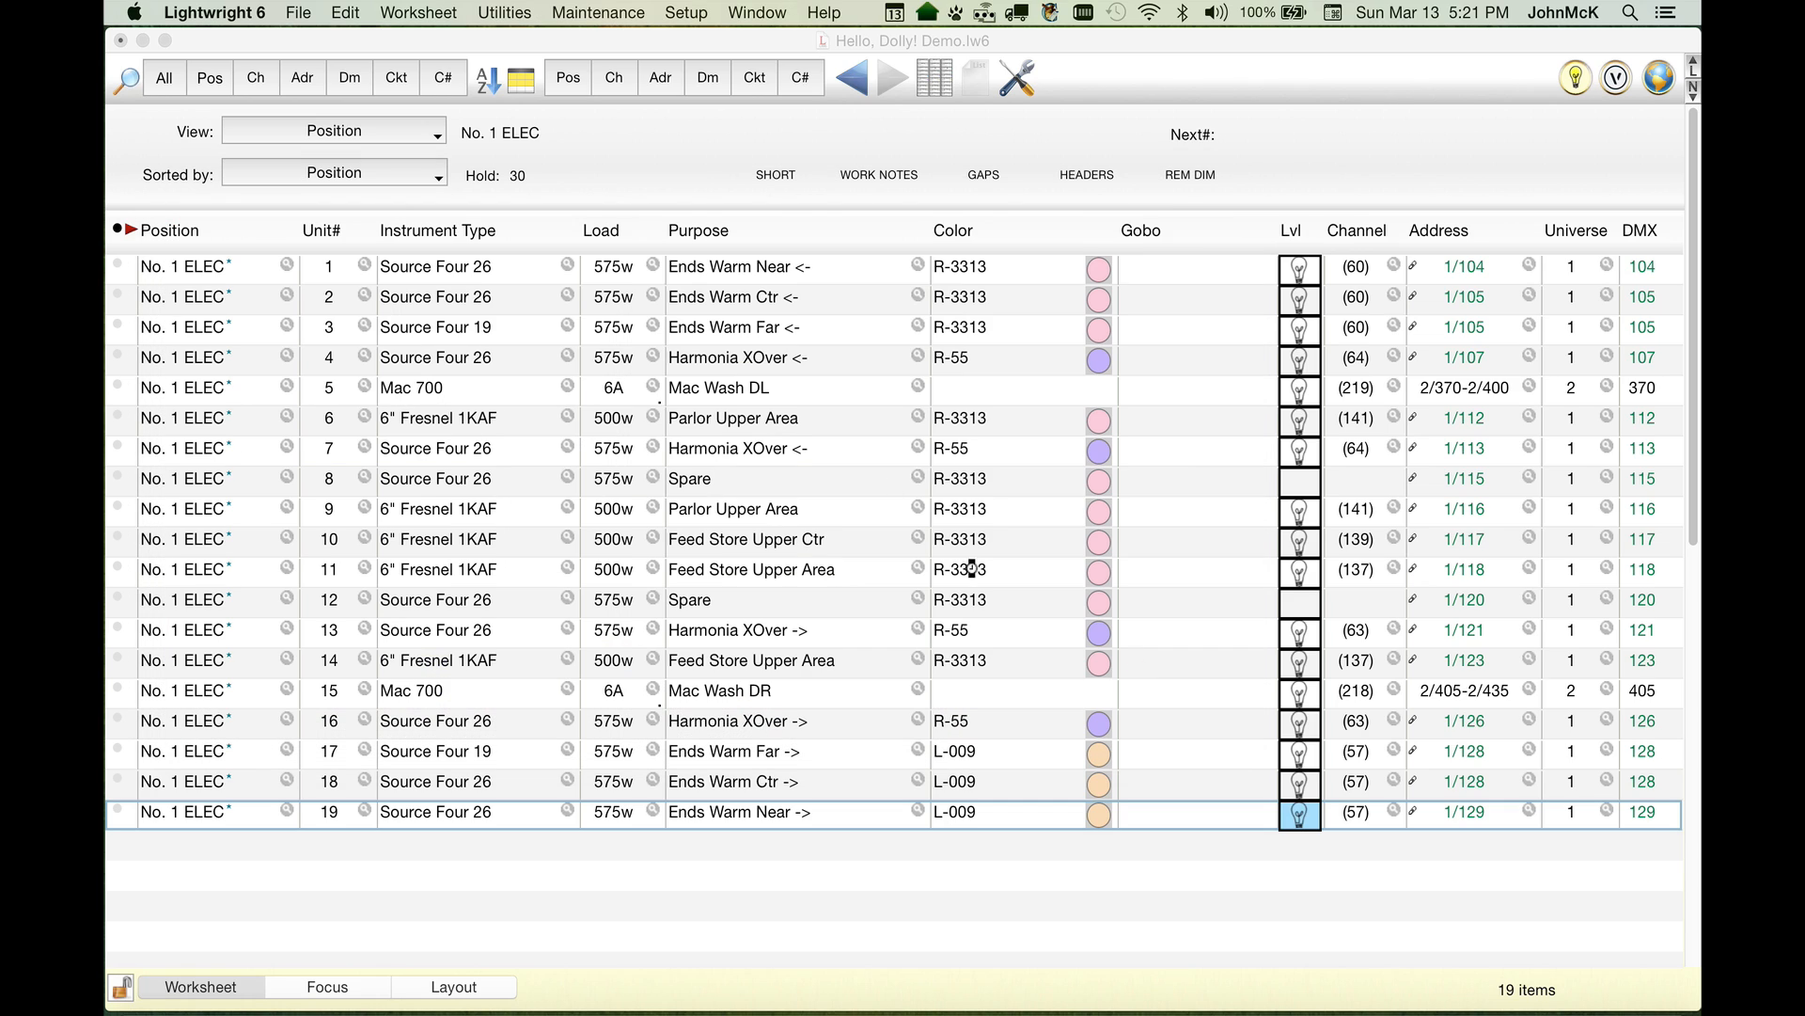
left_click(506, 15)
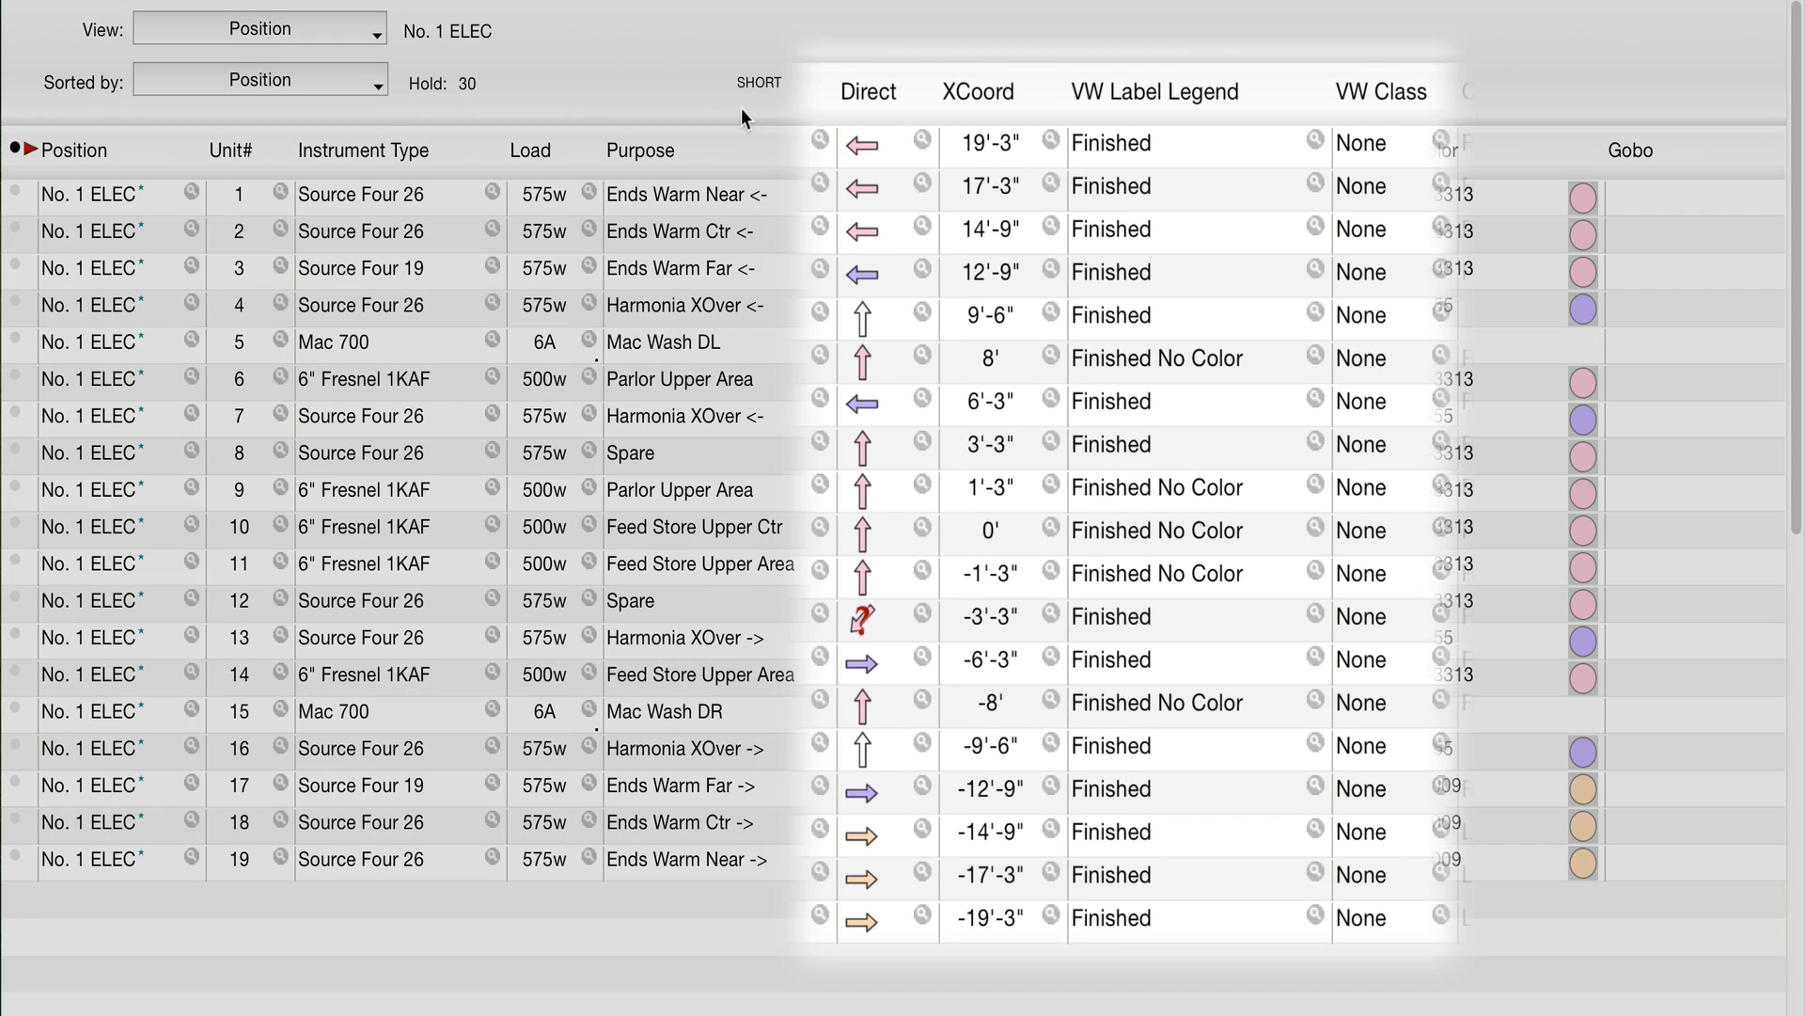
Step: Set the direction of No. 1 ELEC unit 7 to 45
left_click(906, 419)
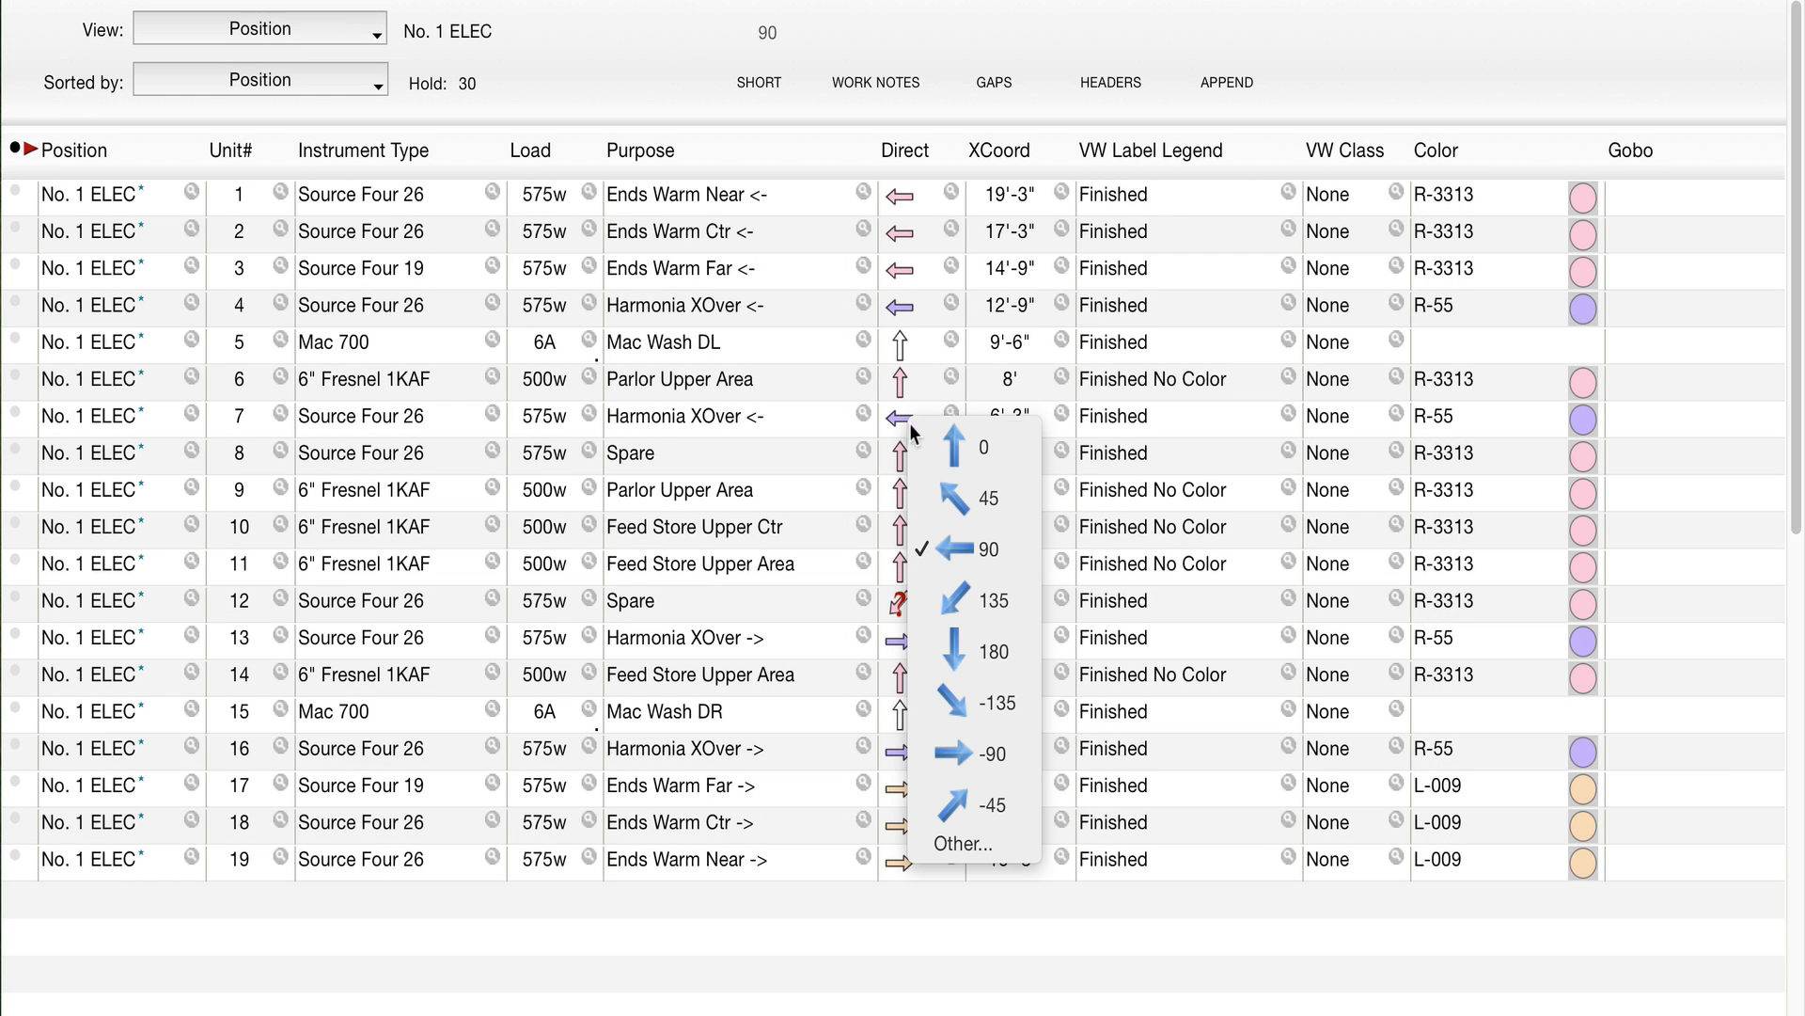
left_click(959, 498)
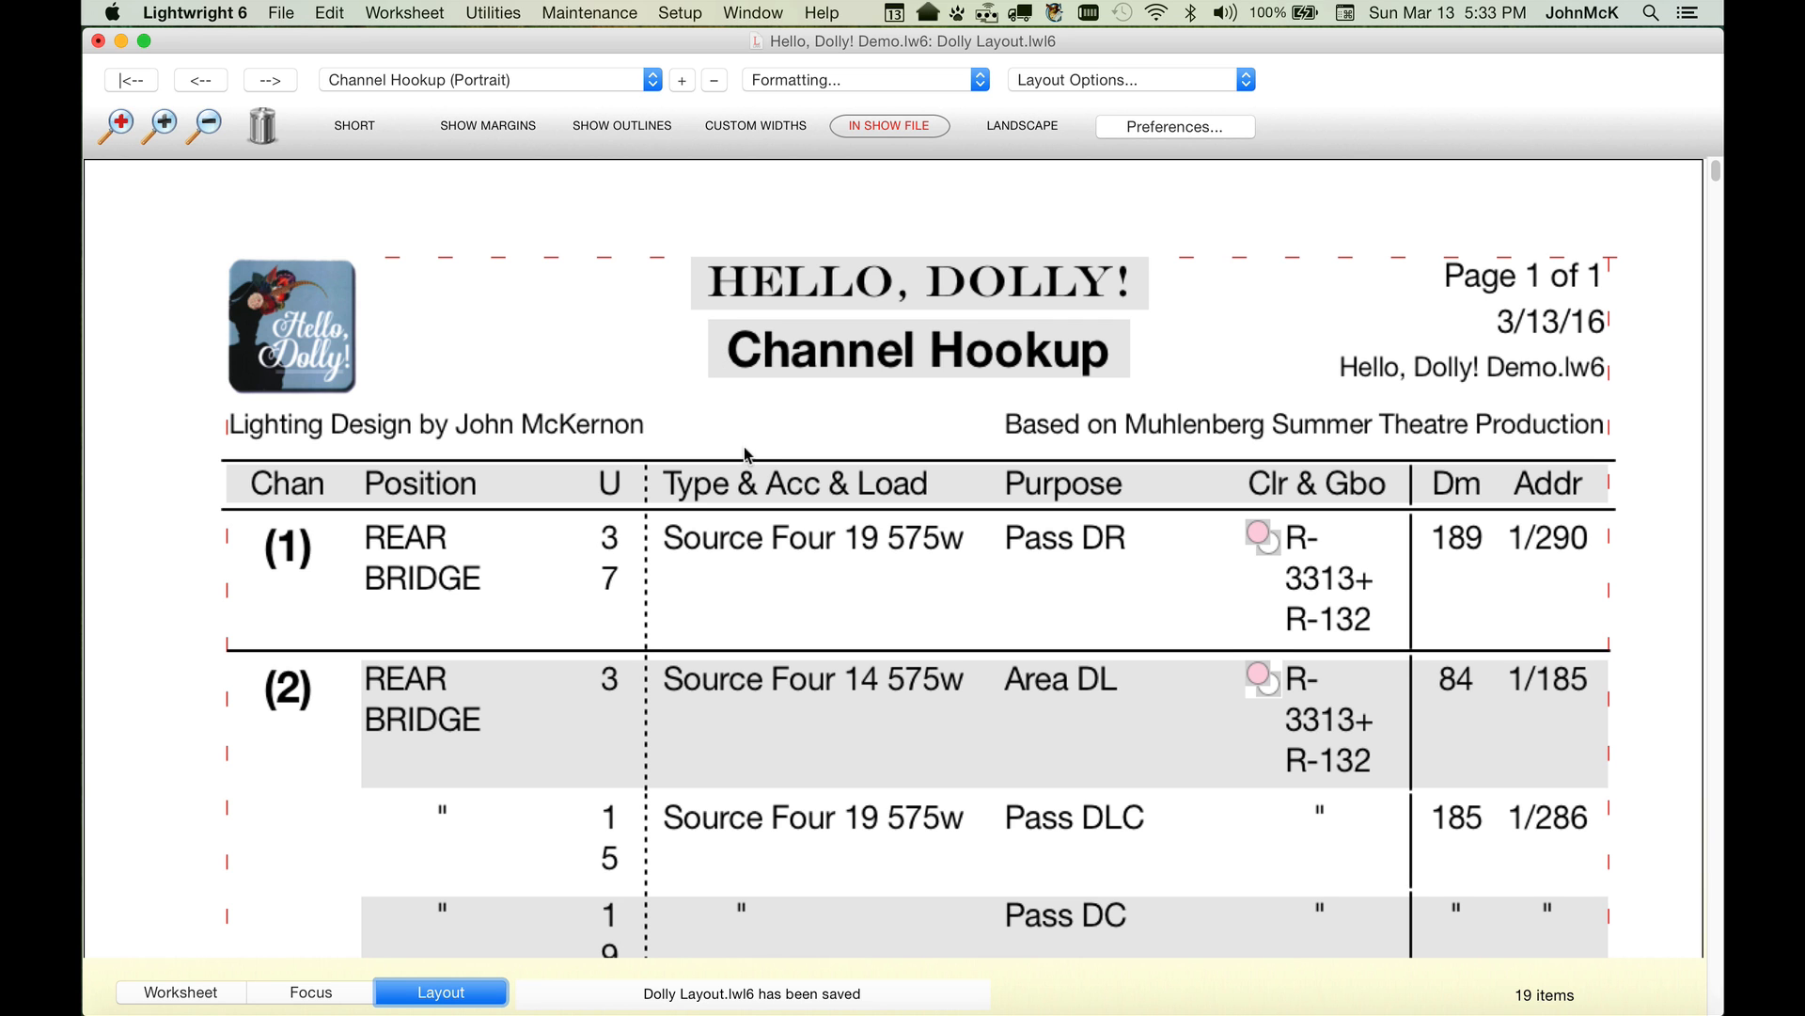
Step: Review the font options for the HELLO, DOLLY! title in the Channel Hookup (Portrait) layout
right_click(857, 280)
mouse_move(898, 283)
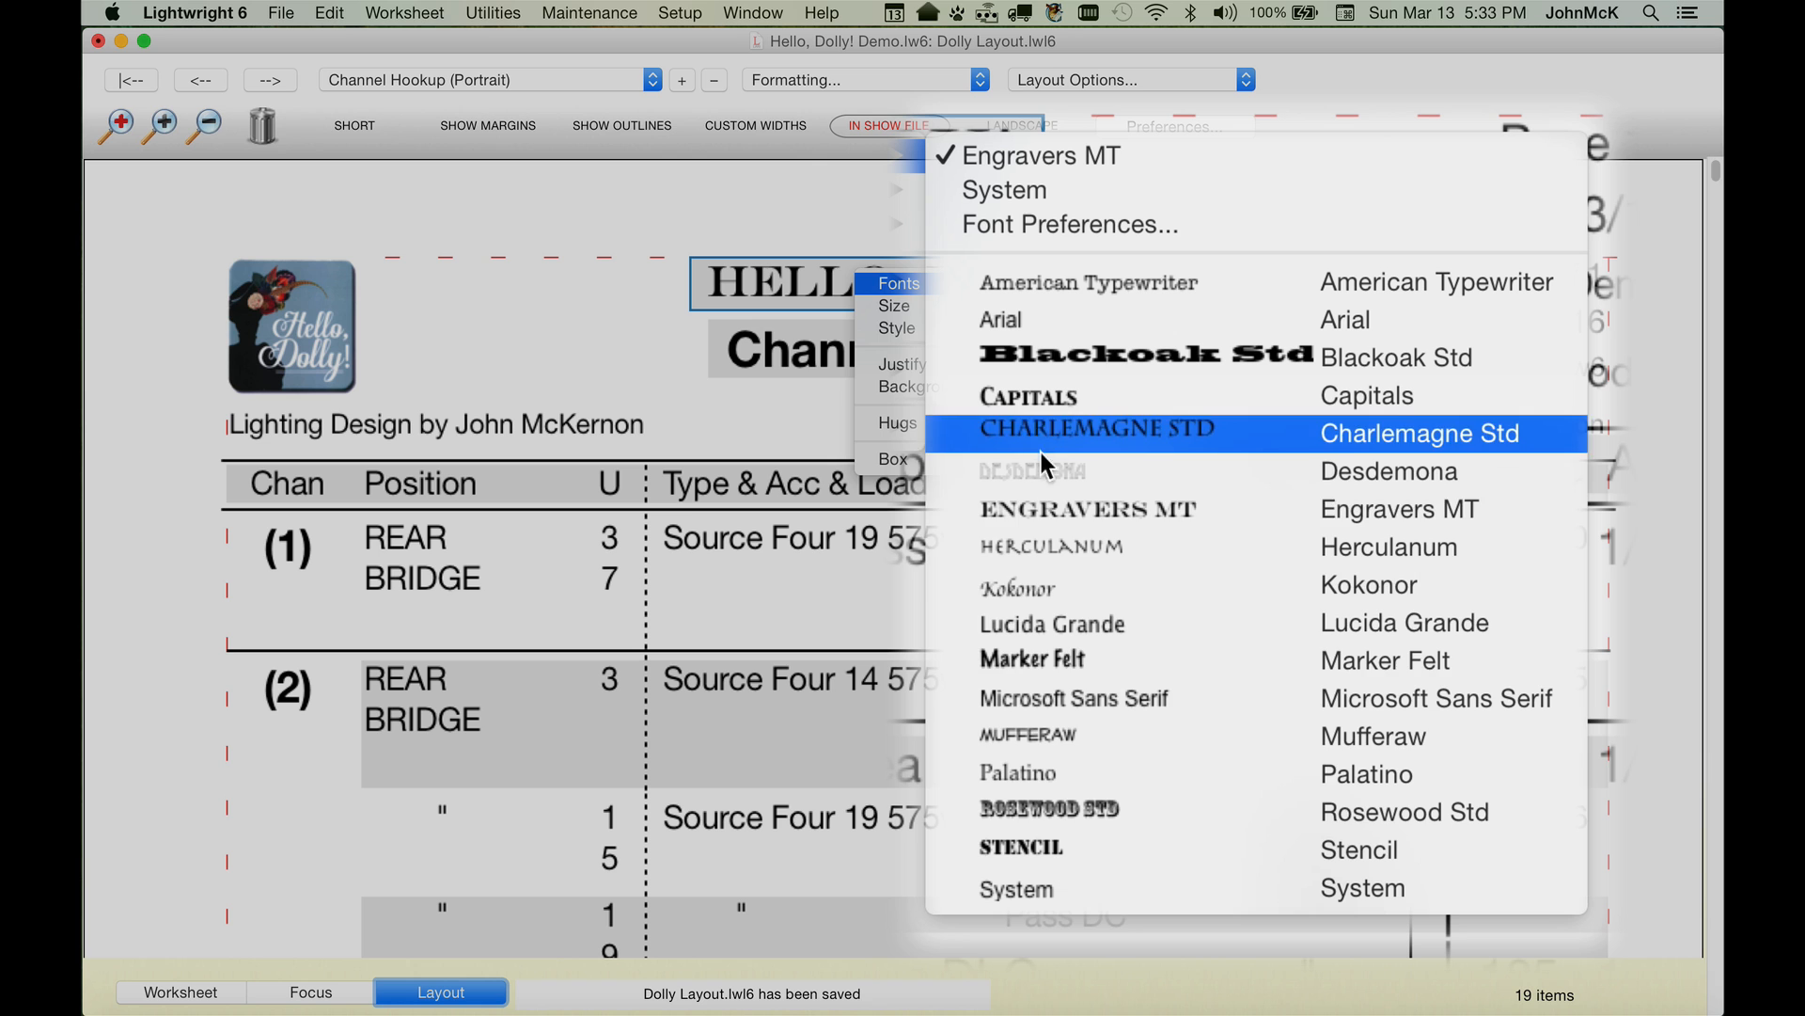
left_click(1030, 160)
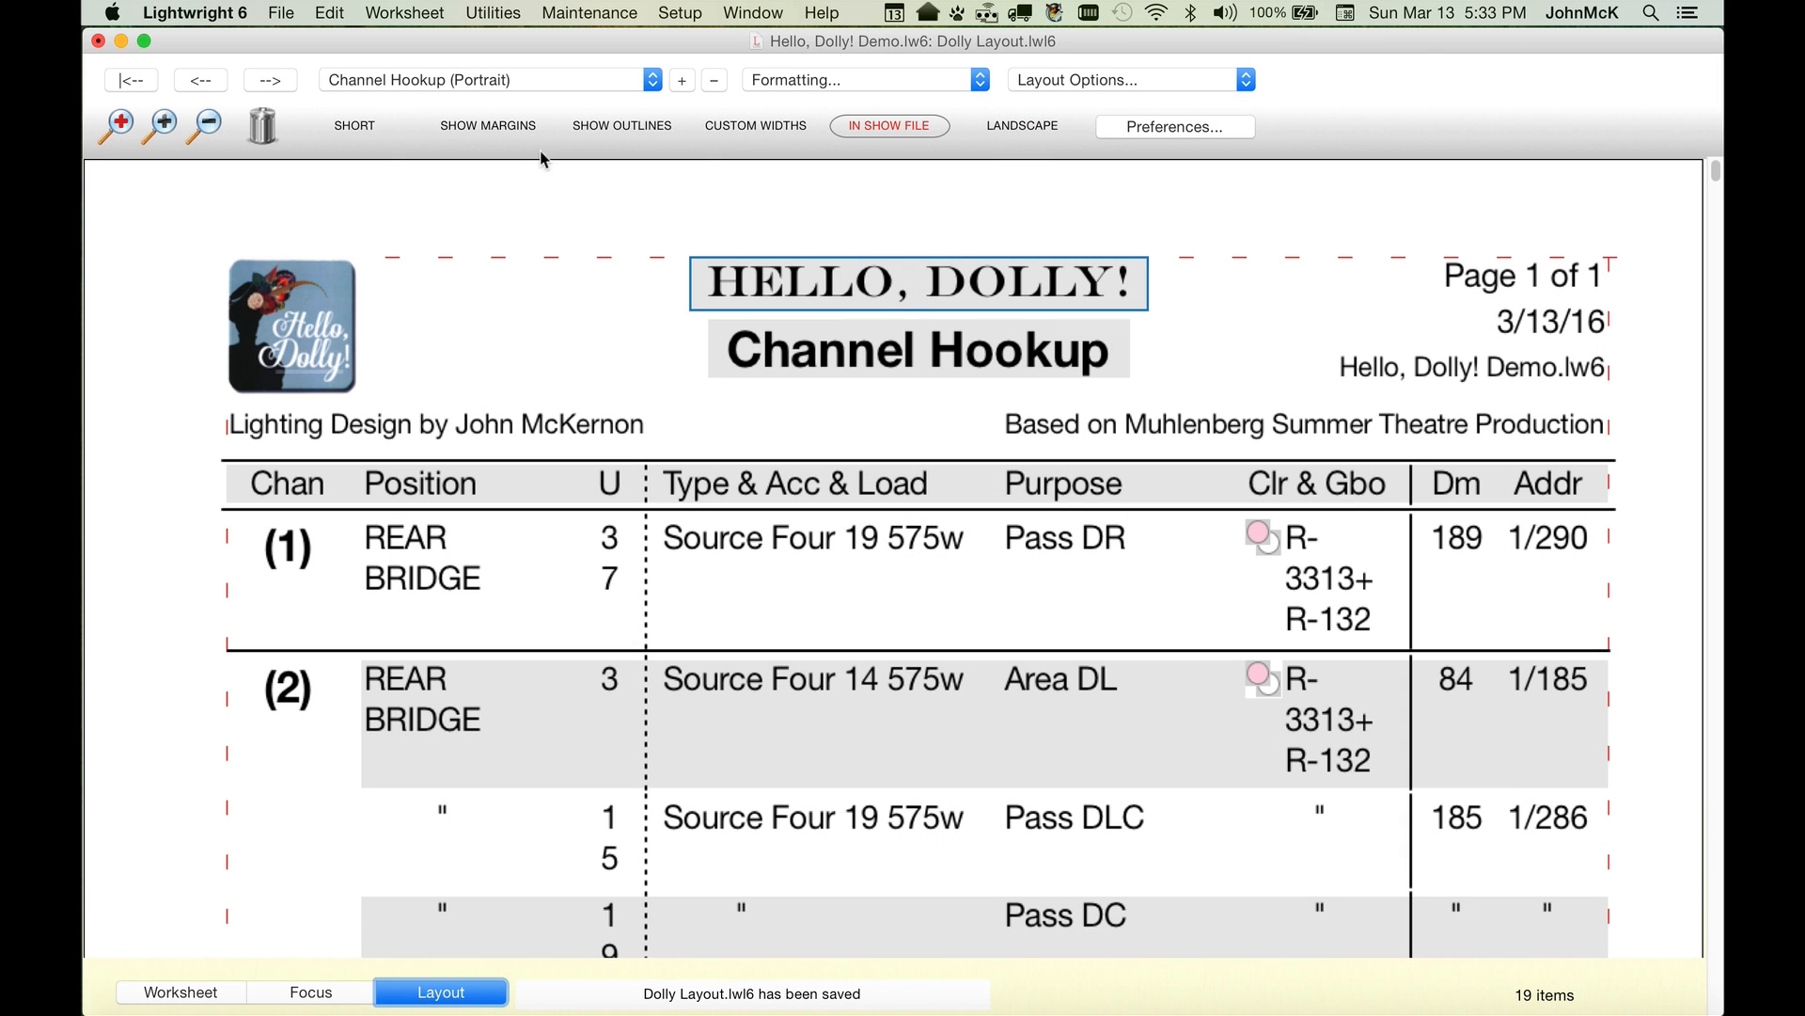
Step: Review the list of available layouts, from Channel Hookup to Channel Focus Charts
left_click(527, 81)
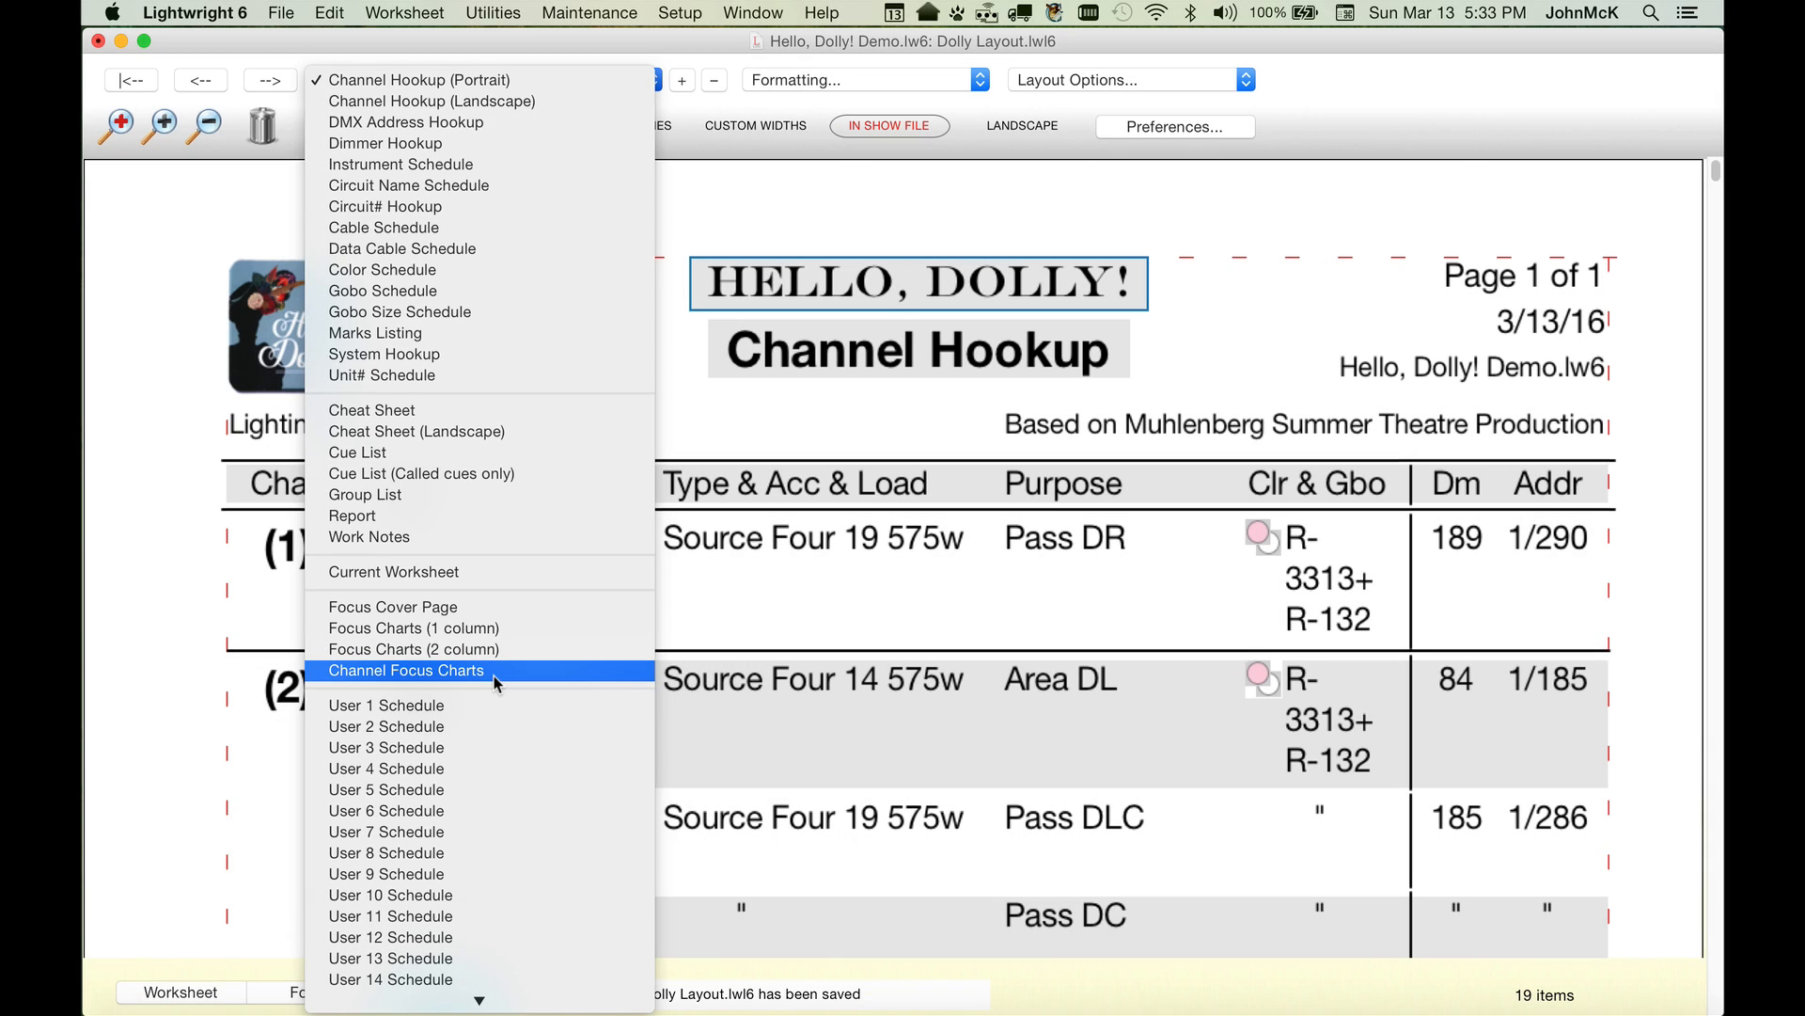
left_click(494, 675)
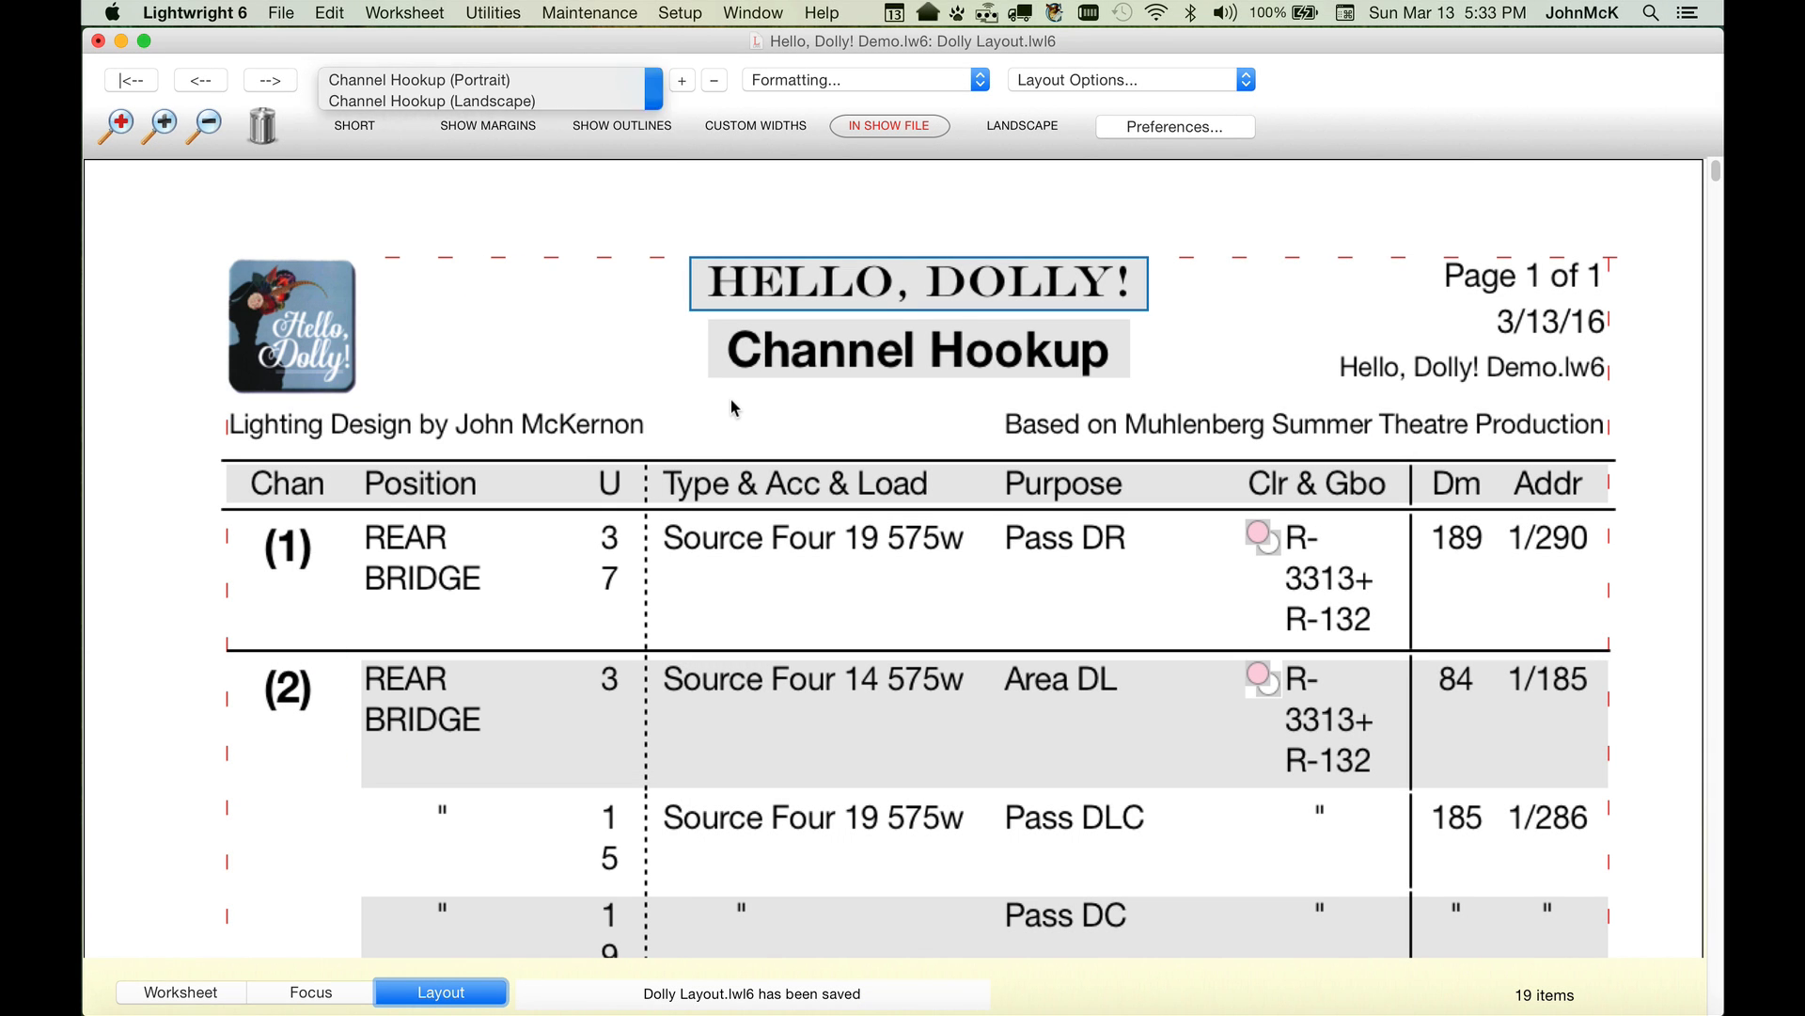